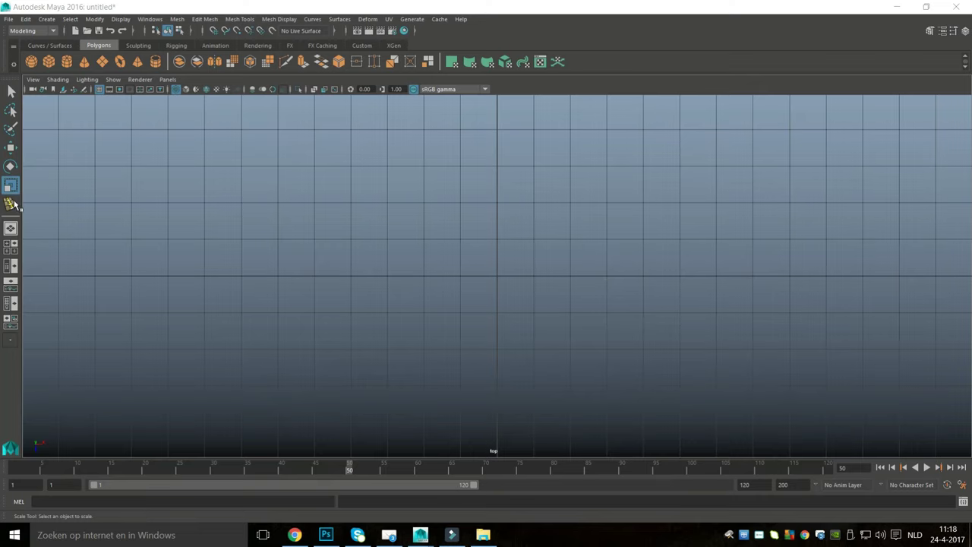
Step: Create a default polygon cylinder at the origin in the perspective view
left_click(11, 247)
key("space")
scroll(371, 220, "down", 8)
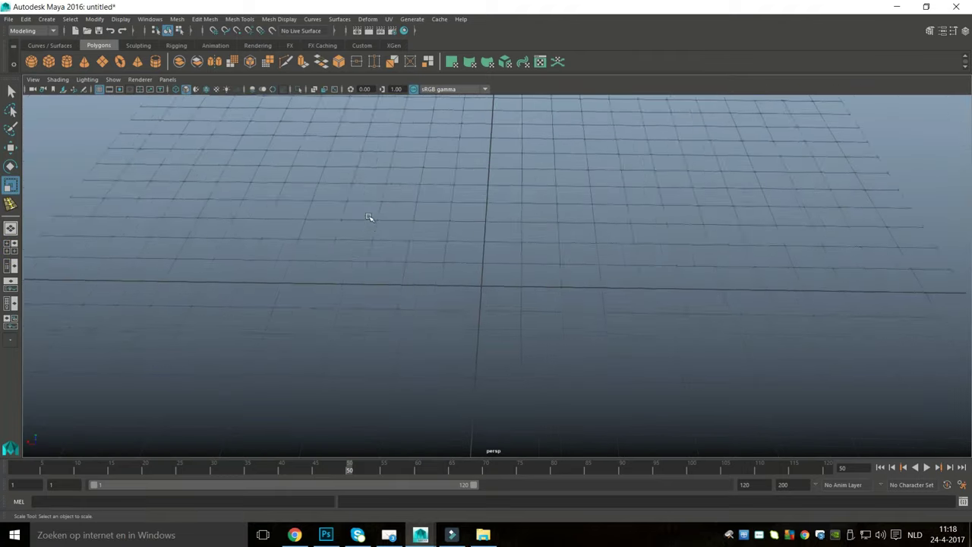
left_click(57, 53)
scroll(470, 223, "up", 4)
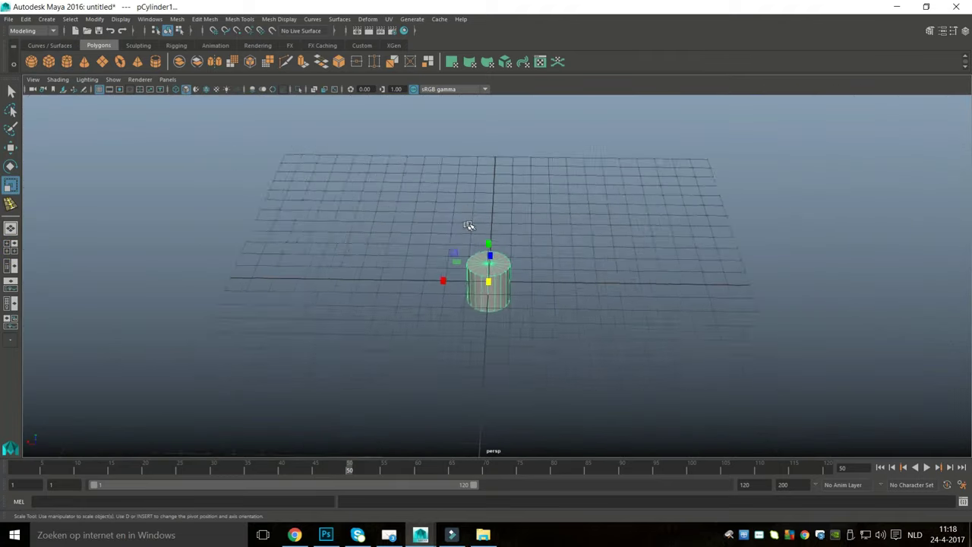
Step: Set the cylinder's axis subdivisions to 60 in its creation attributes
key("ctrl+a")
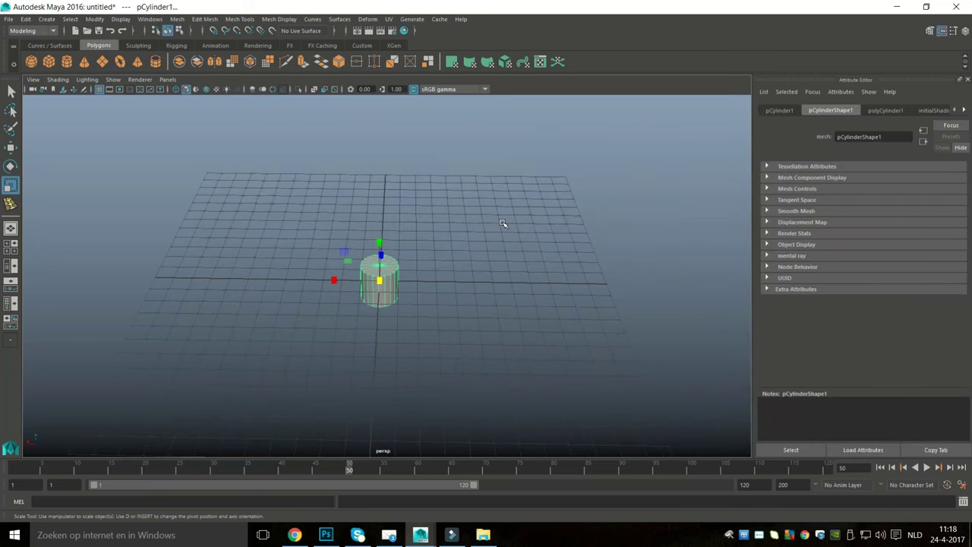
left_click(779, 111)
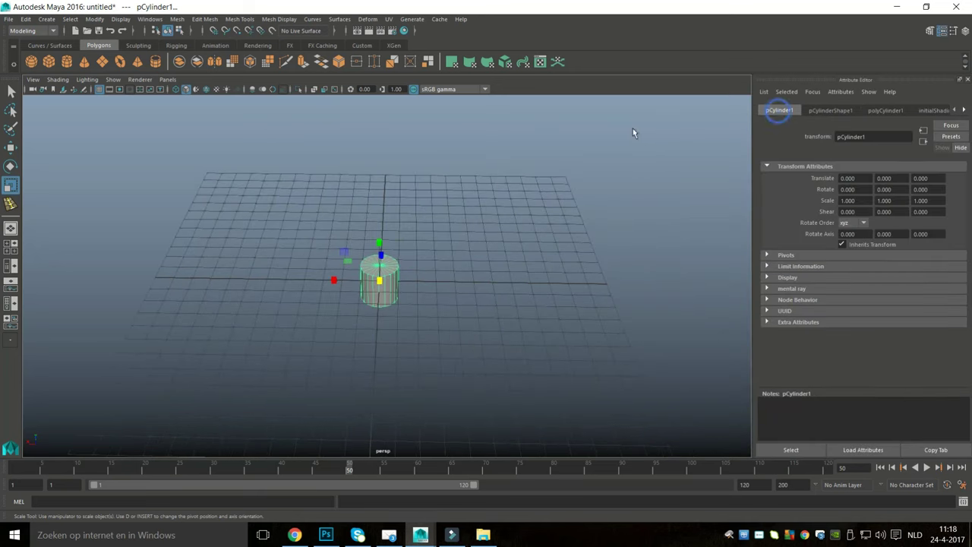
left_click(888, 112)
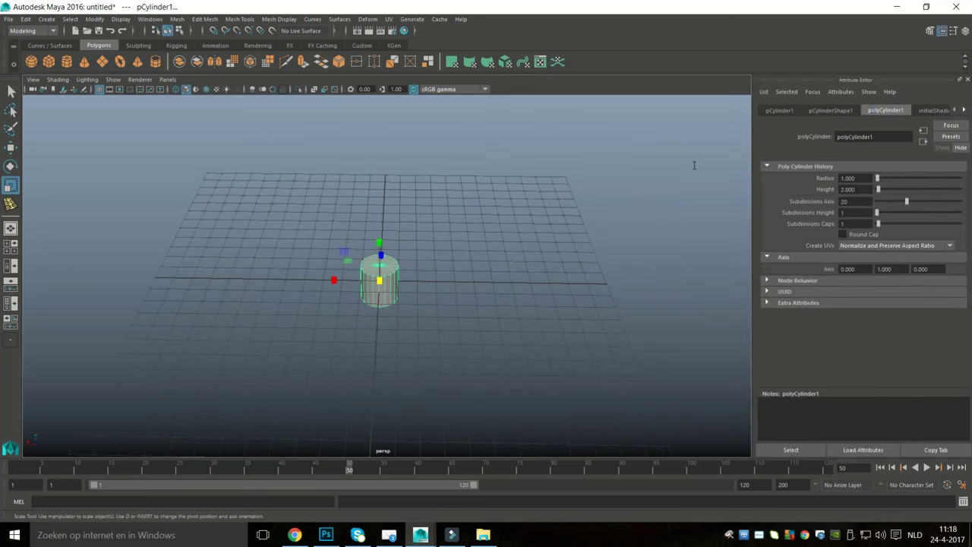
key("Return")
type("60")
key("Return")
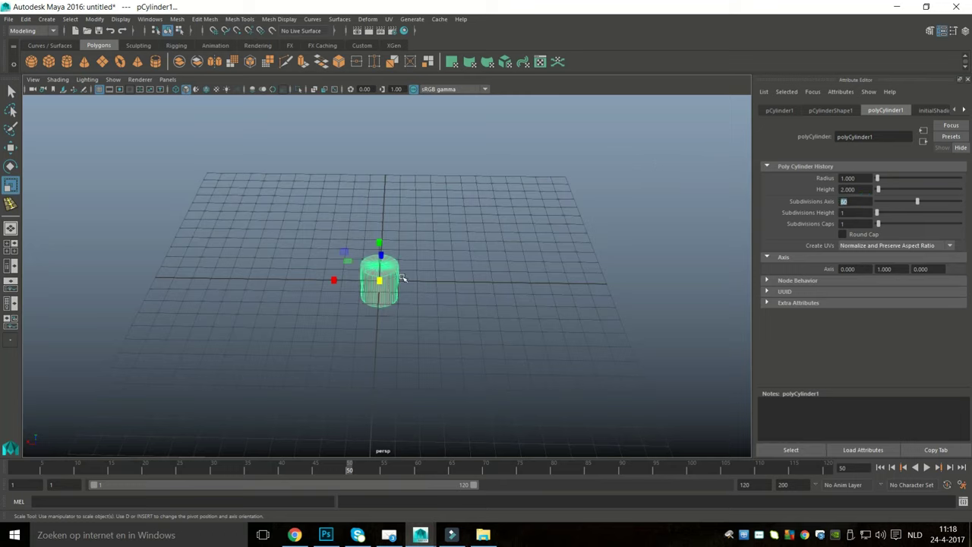
Step: Move the cylinder straight down by about 4.2 units along the Y axis
left_click(505, 347)
left_click(388, 280)
key("w")
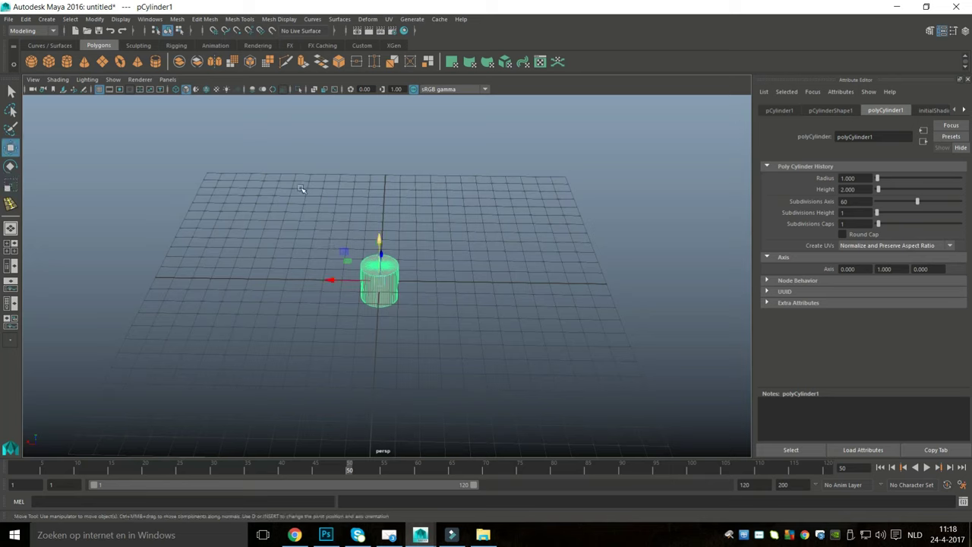
middle_click_drag(305, 196, 311, 242)
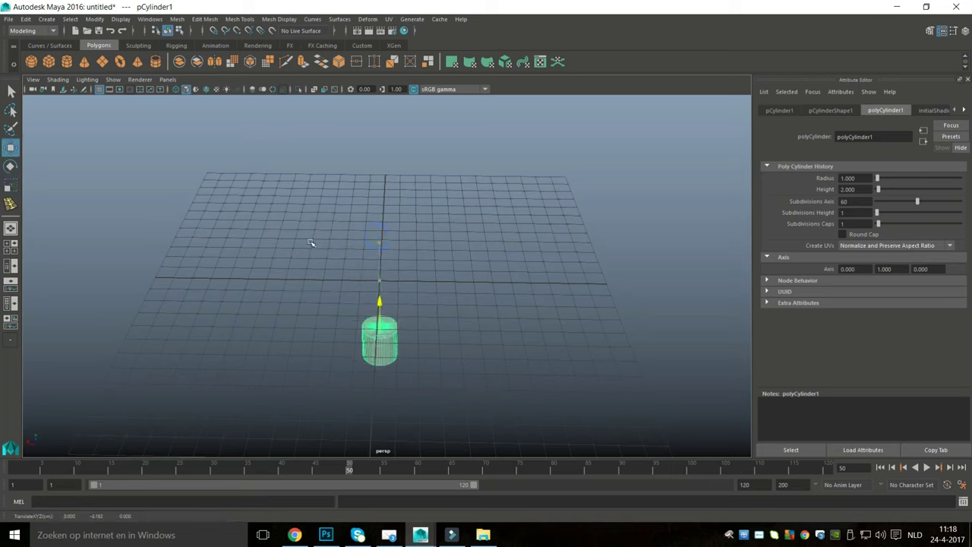
Step: Create a polygon cube at the origin and scale it uniformly to about 3.1, checking its size against the cylinder from above
left_click(48, 61)
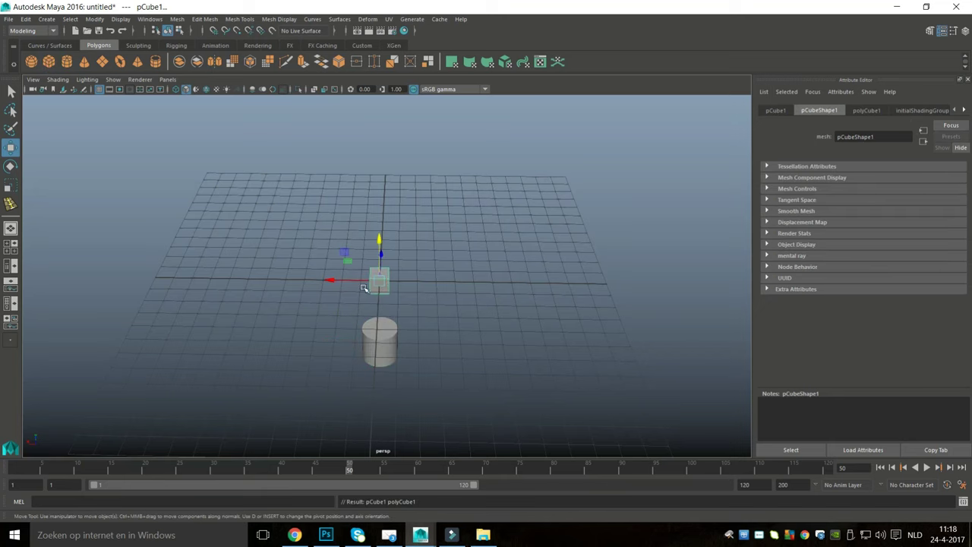
key("r")
middle_click_drag(303, 225, 362, 243)
left_click(11, 244)
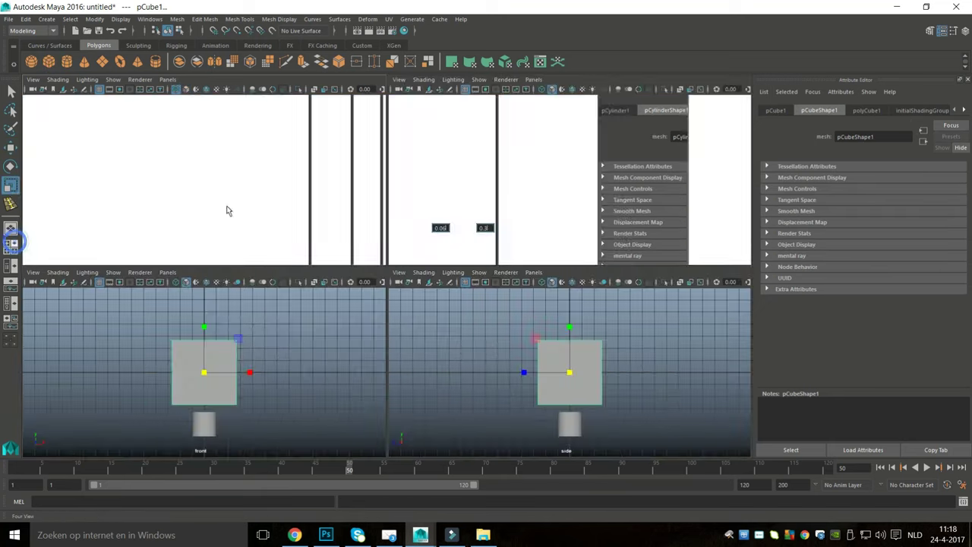
key("space")
scroll(304, 213, "up", 3)
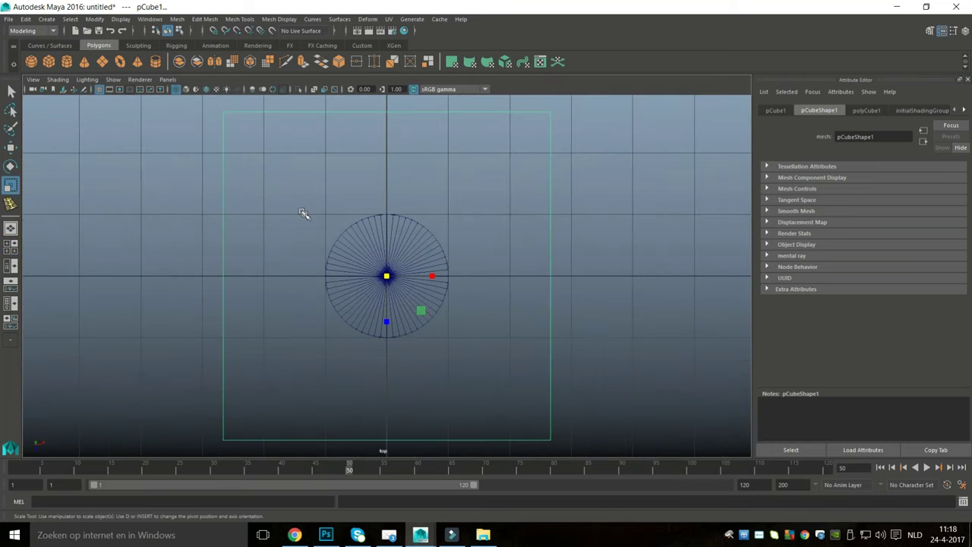
middle_click_drag(314, 221, 225, 248)
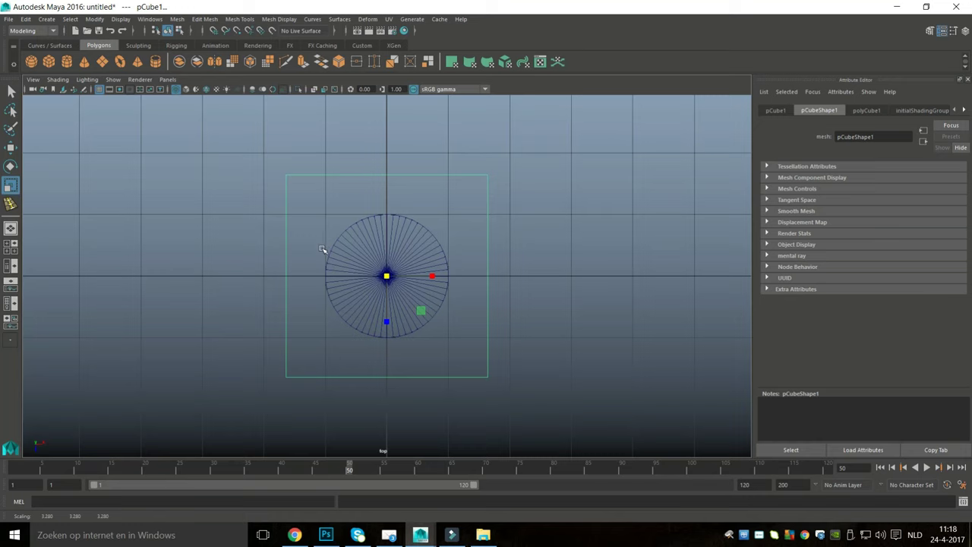
middle_click_drag(315, 223, 304, 225)
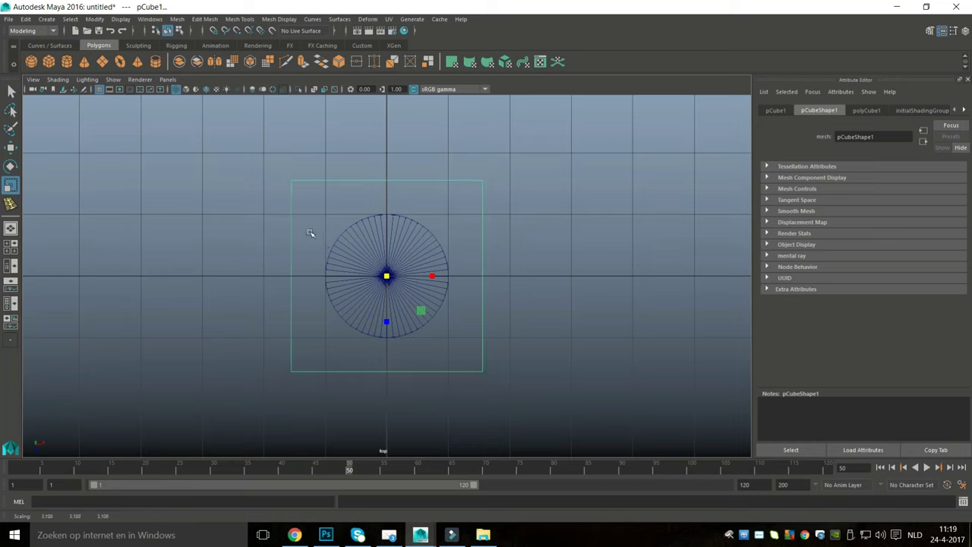
Step: Delete all faces of the cube except its top face
left_click(10, 246)
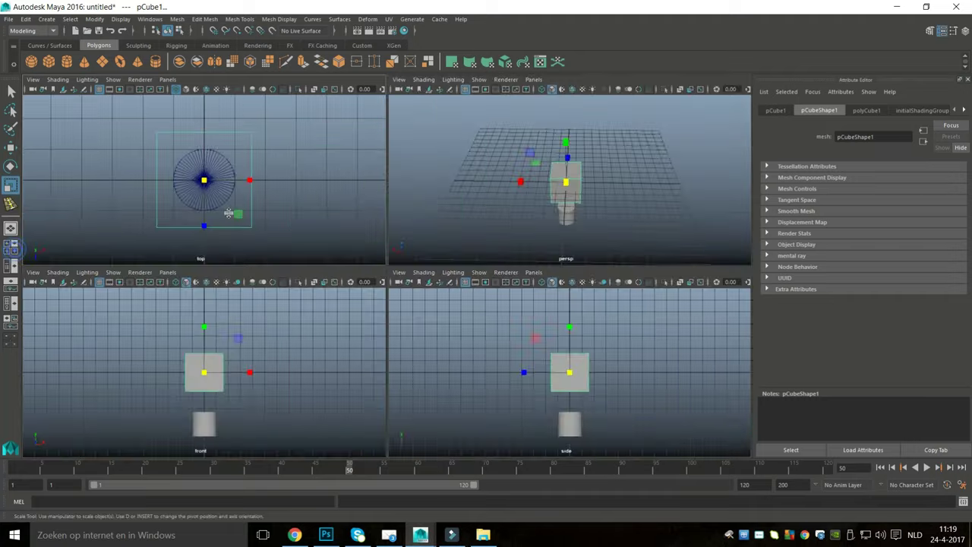
key("space")
left_click_drag(423, 331, 487, 275, "alt")
scroll(383, 271, "up", 5)
scroll(384, 271, "down", 3)
right_click(446, 236)
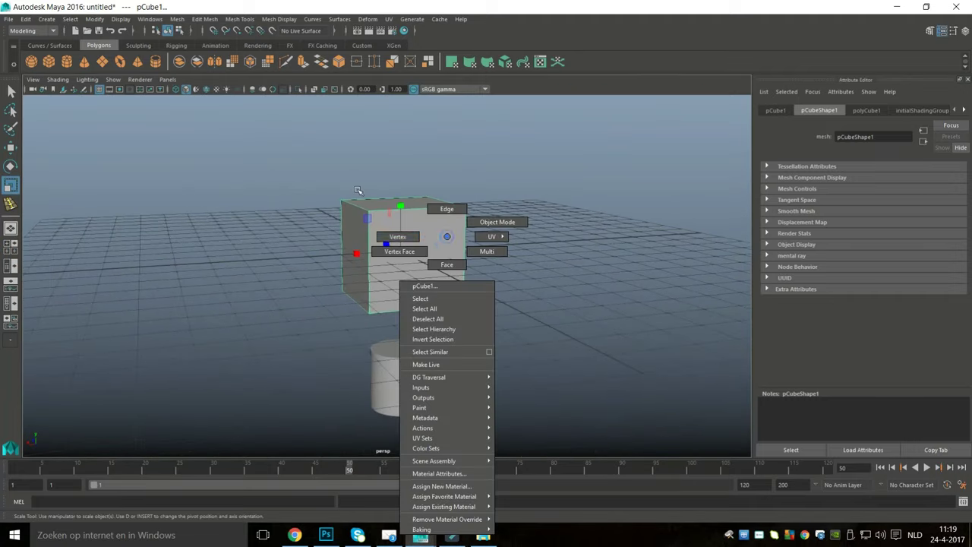
right_click_drag(446, 236, 442, 264)
left_click_drag(201, 193, 518, 304)
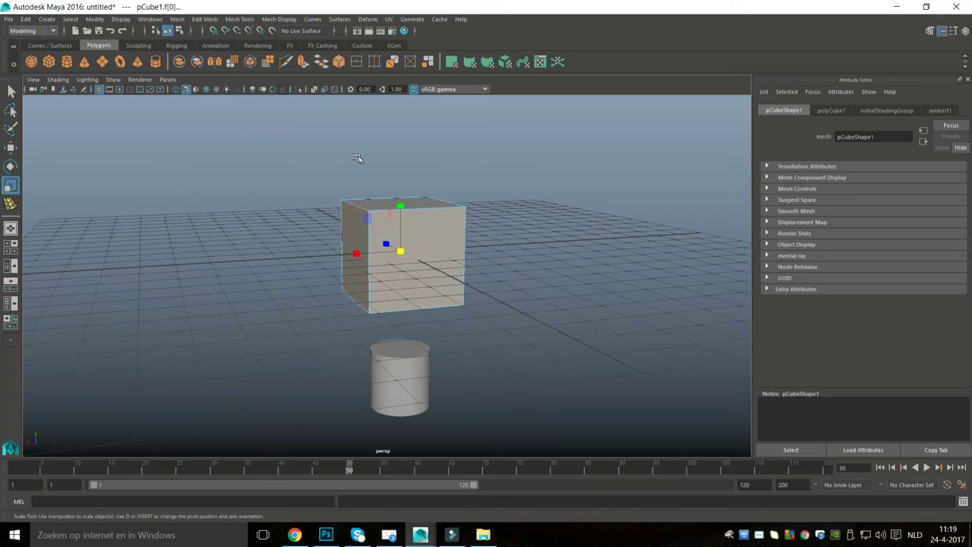
key("Delete")
mouse_move(474, 193)
left_mouse_down("alt")
mouse_move(463, 236)
mouse_move(463, 209)
left_mouse_up("alt")
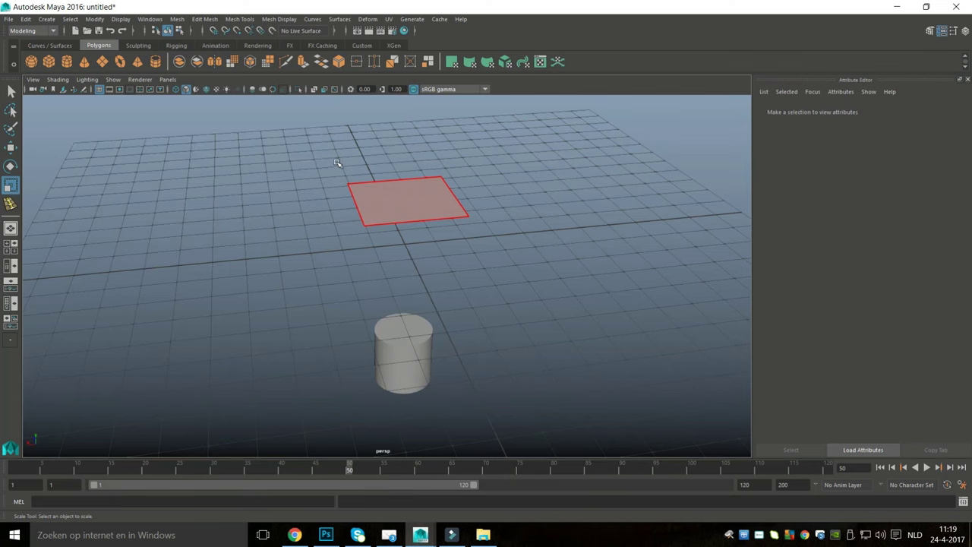
Step: Extrude the remaining square face and scale it inward until its edges touch the cylinder's outline in the top view
left_click(337, 163)
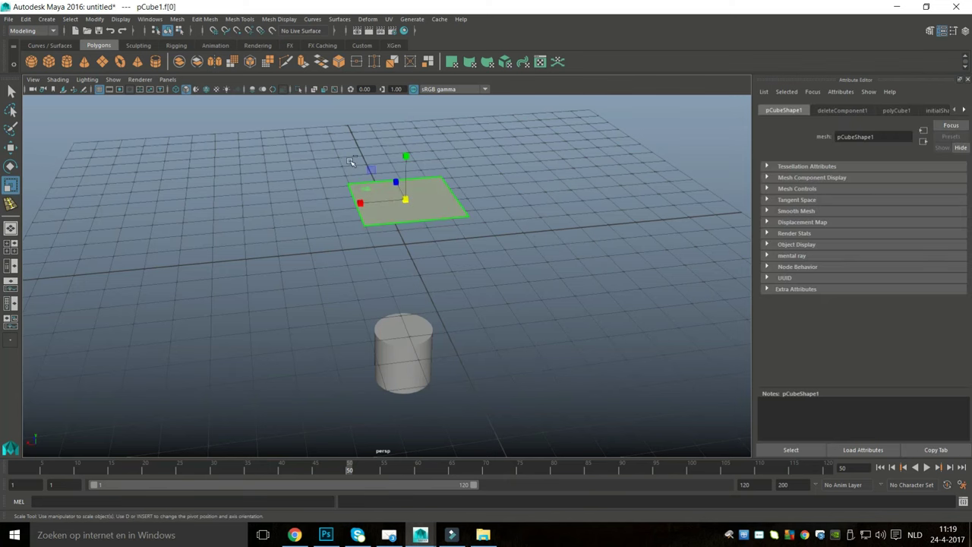
key("ctrl+e")
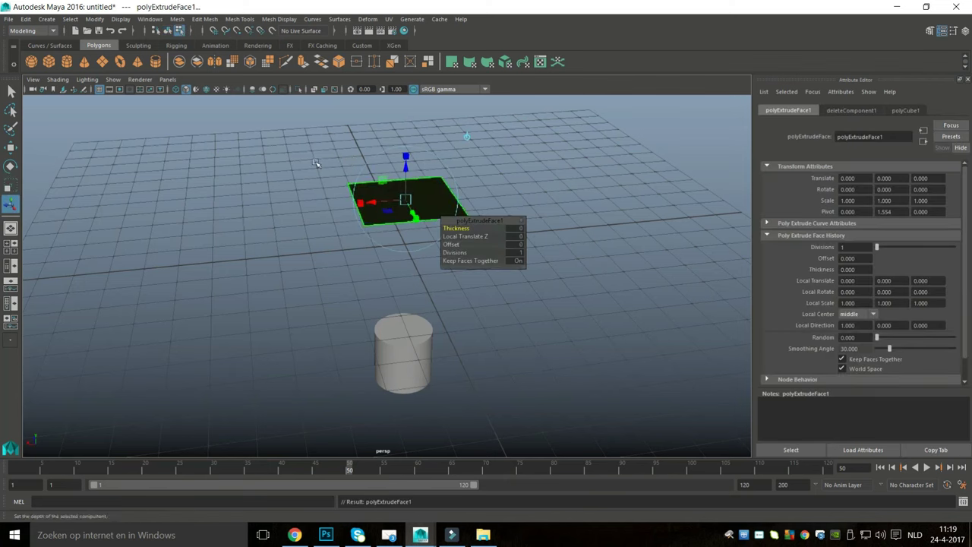
key("r")
left_click_drag(323, 162, 309, 161)
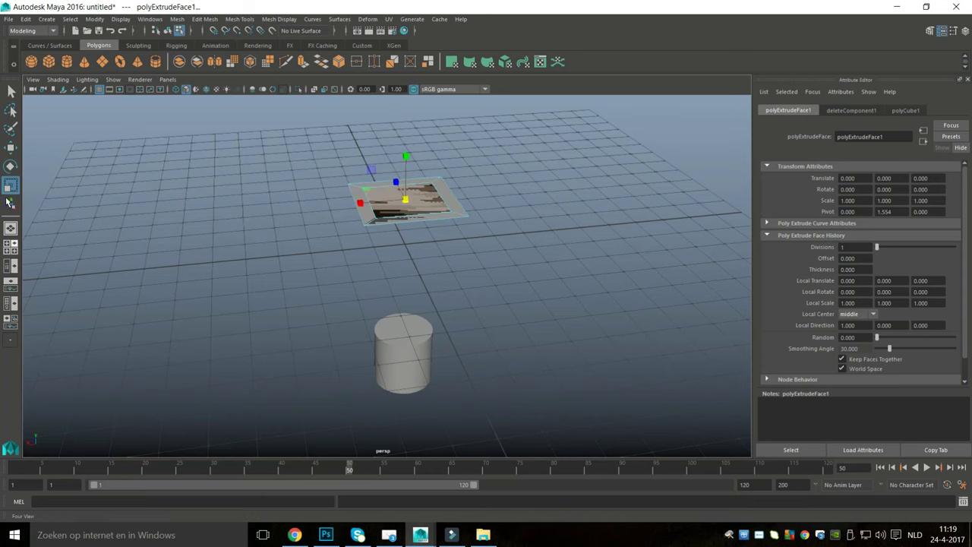
key("space")
key("space")
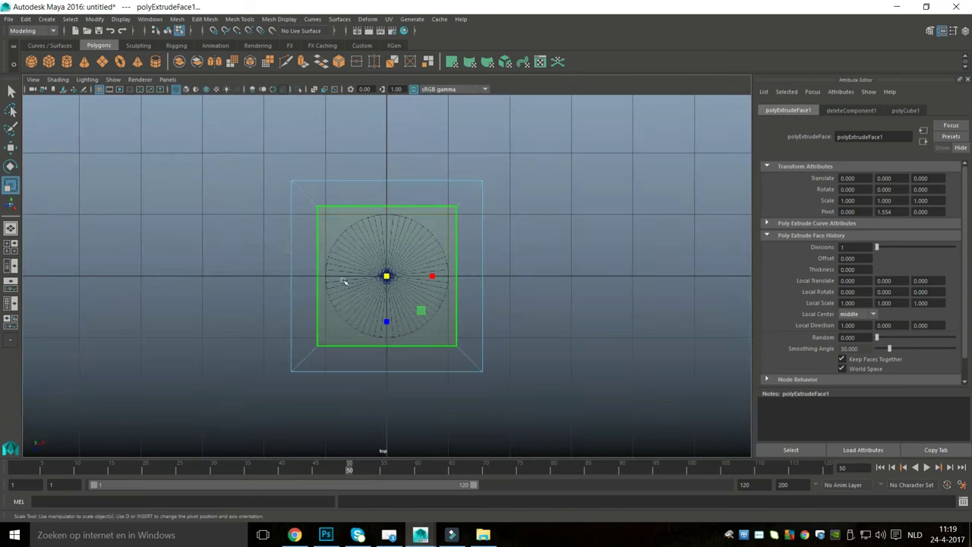
middle_click_drag(308, 220, 300, 226)
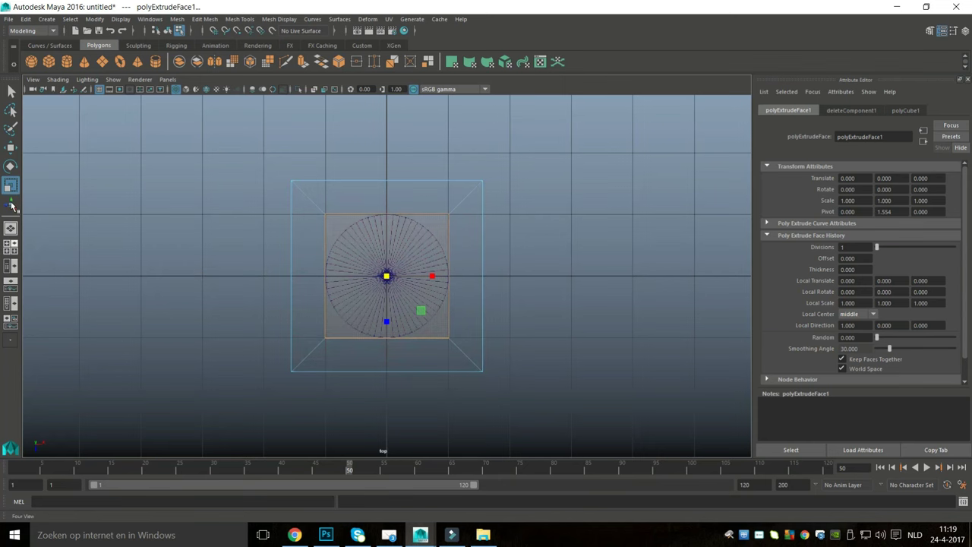
Step: Raise the inner square face slightly above the outer border to form sloped sides
left_click(11, 246)
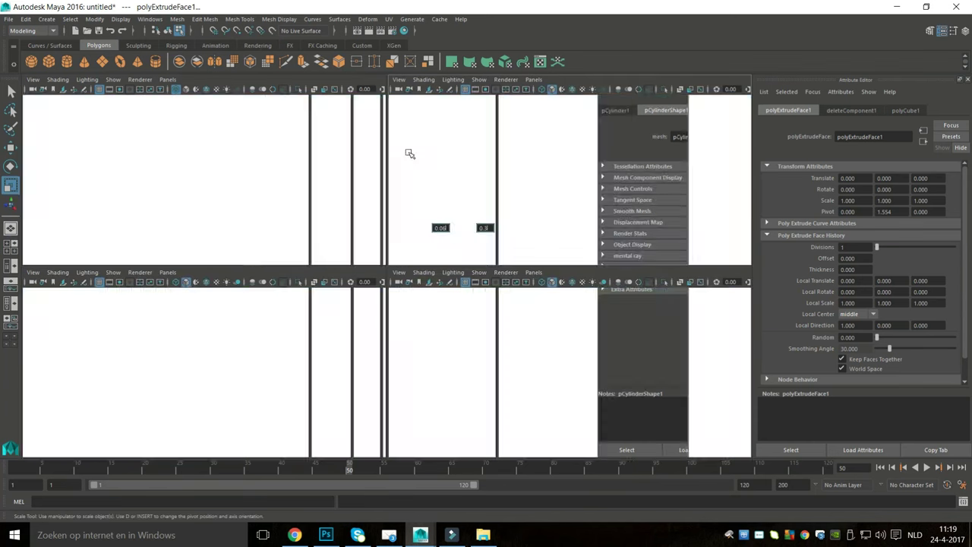
key("space")
scroll(332, 209, "up", 4)
mouse_move(334, 207)
left_mouse_down("alt")
mouse_move(337, 216)
mouse_move(342, 189)
left_mouse_up("alt")
right_click_drag(430, 223, 430, 252)
left_click(445, 214)
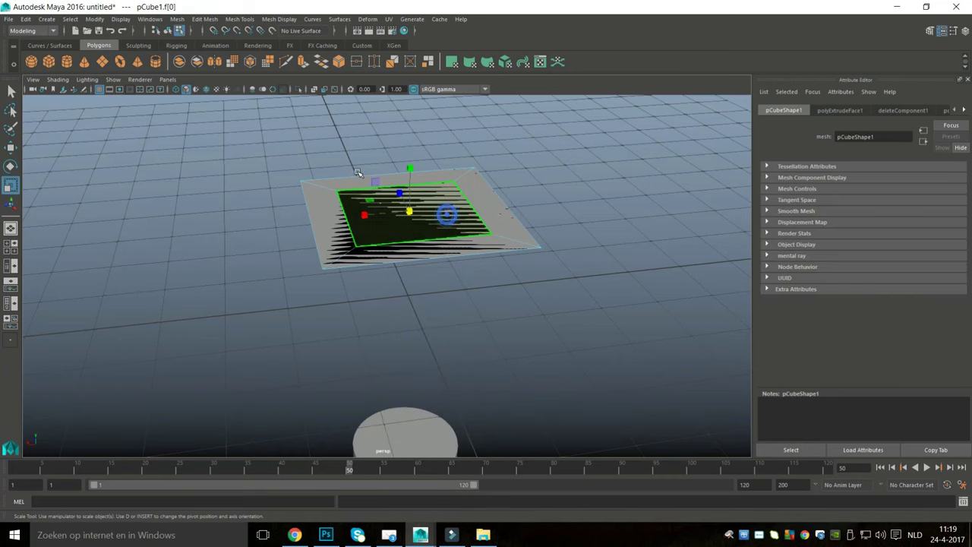
key("w")
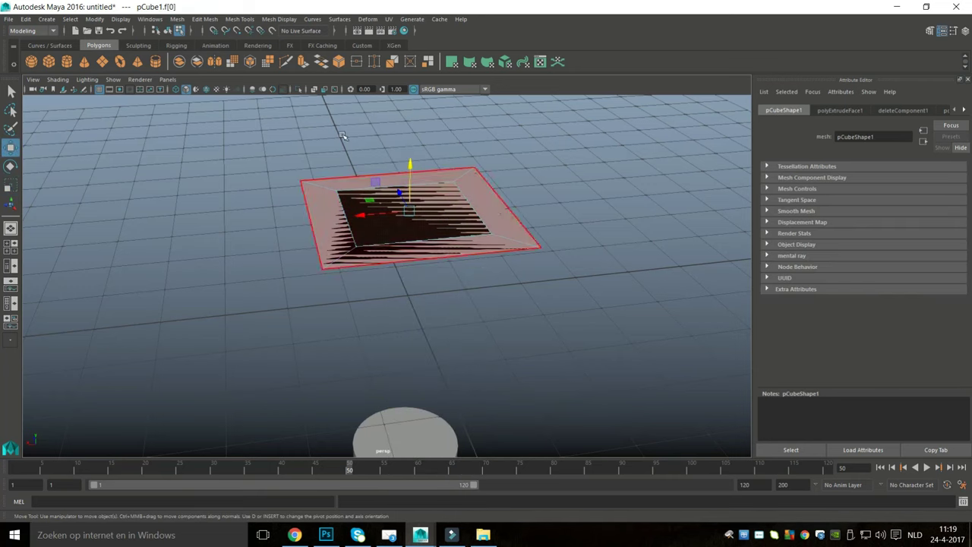
middle_click_drag(330, 130, 330, 119)
Step: Delete the large face on the underside of the raised plate
left_click_drag(337, 157, 371, 182, "alt")
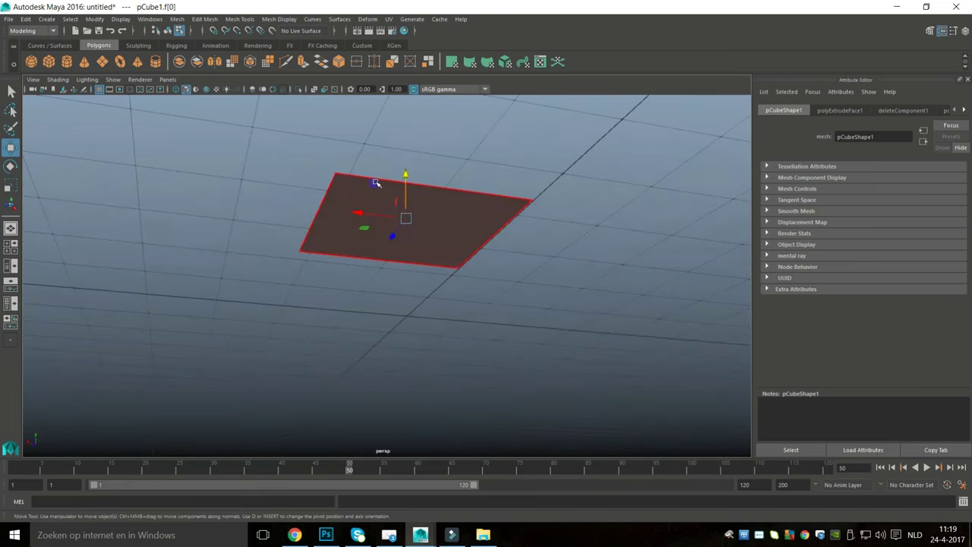
left_click(373, 182)
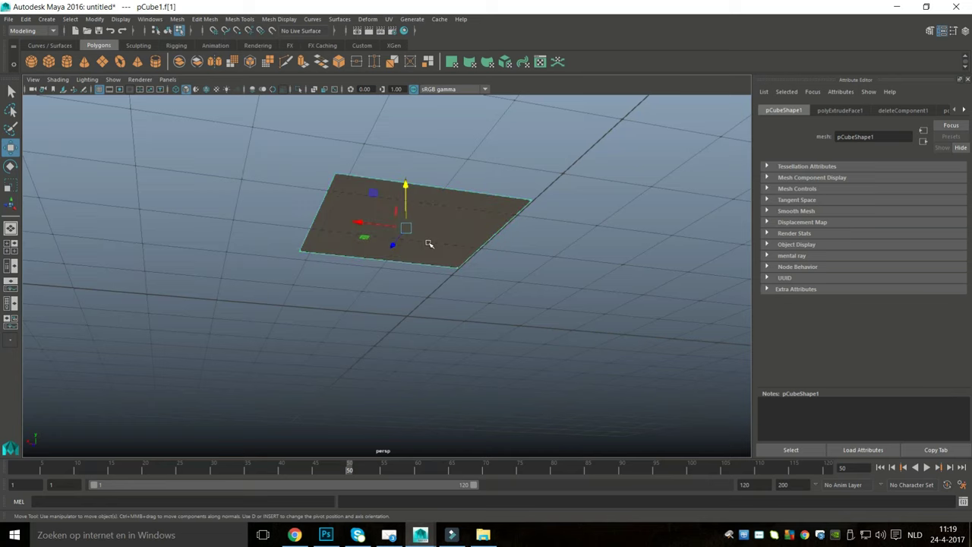
key("Delete")
left_click_drag(407, 235, 275, 294, "alt")
Step: Insert centred edge loops through the plate in both directions, using Insert Edge Loop with multiple edge loops set to 1
left_click(10, 247)
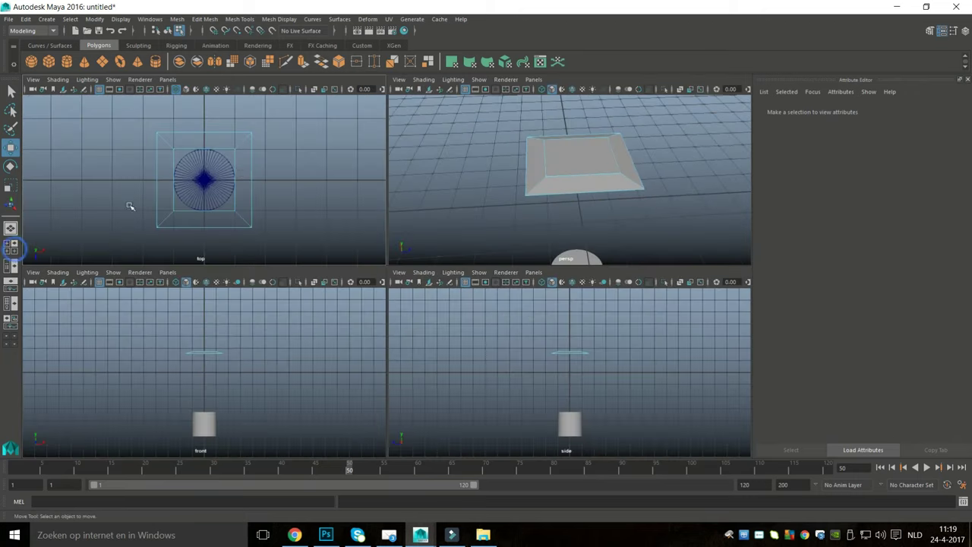
key("space")
scroll(430, 283, "up", 2)
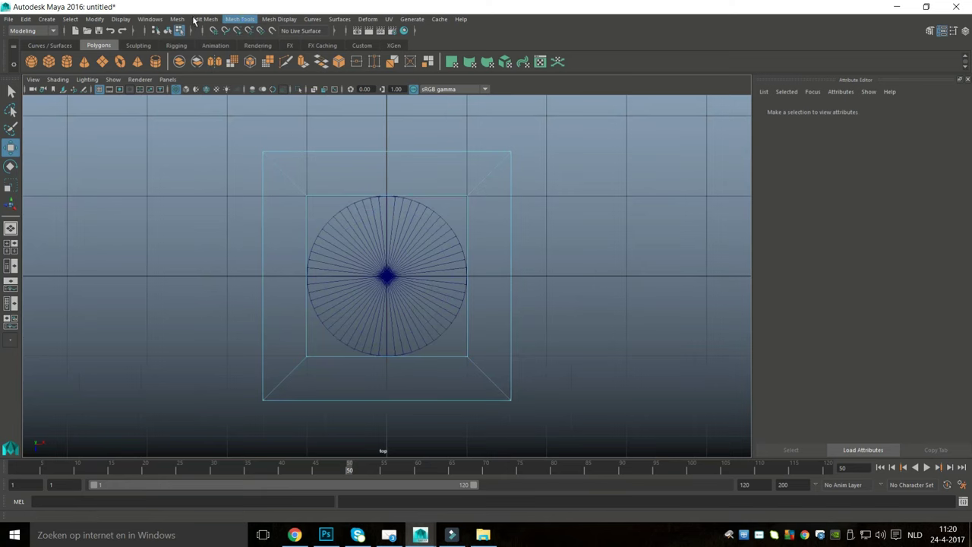
left_click(241, 19)
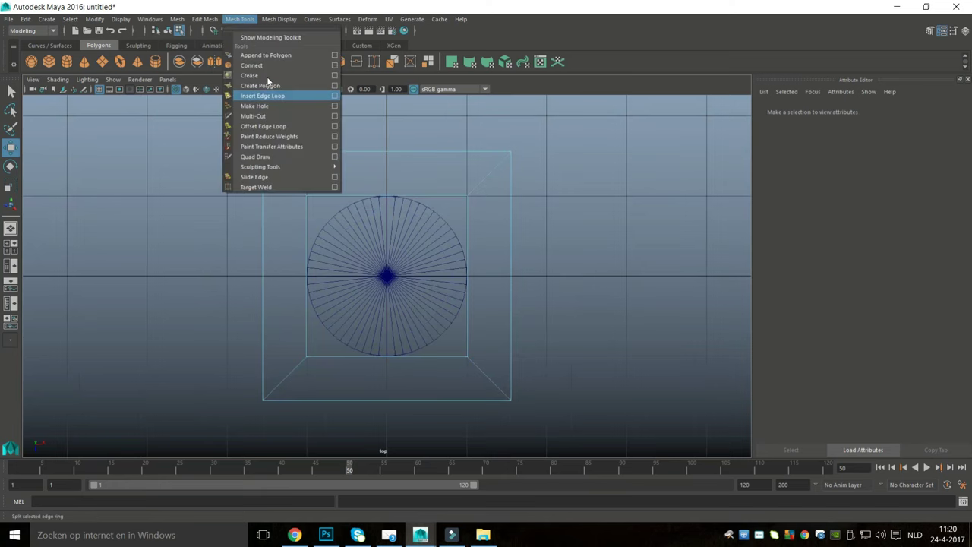
left_click(334, 96)
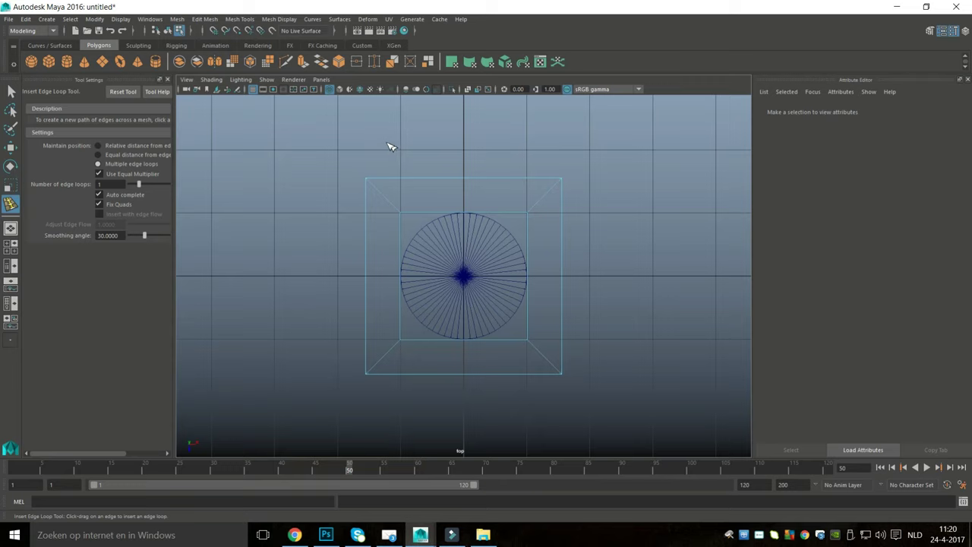
left_click(388, 177)
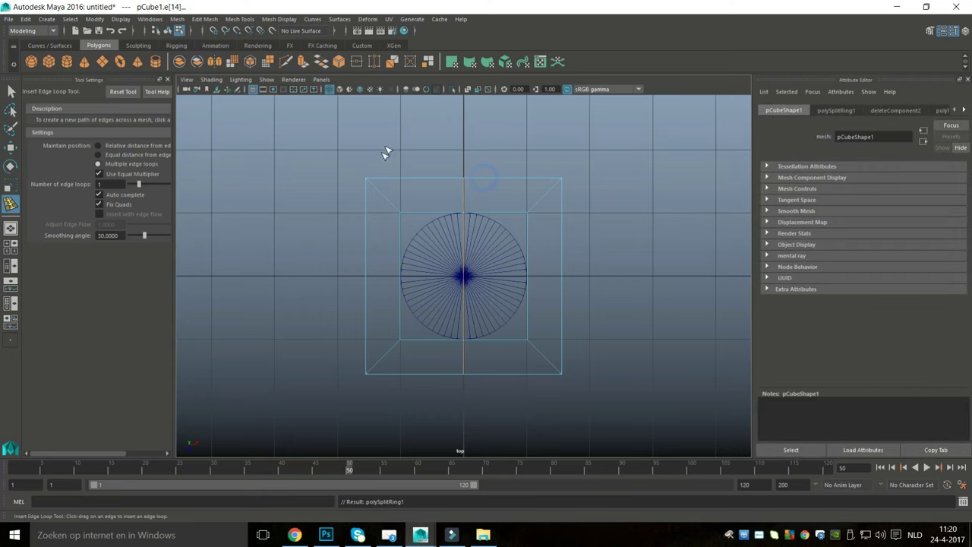
left_click(560, 259)
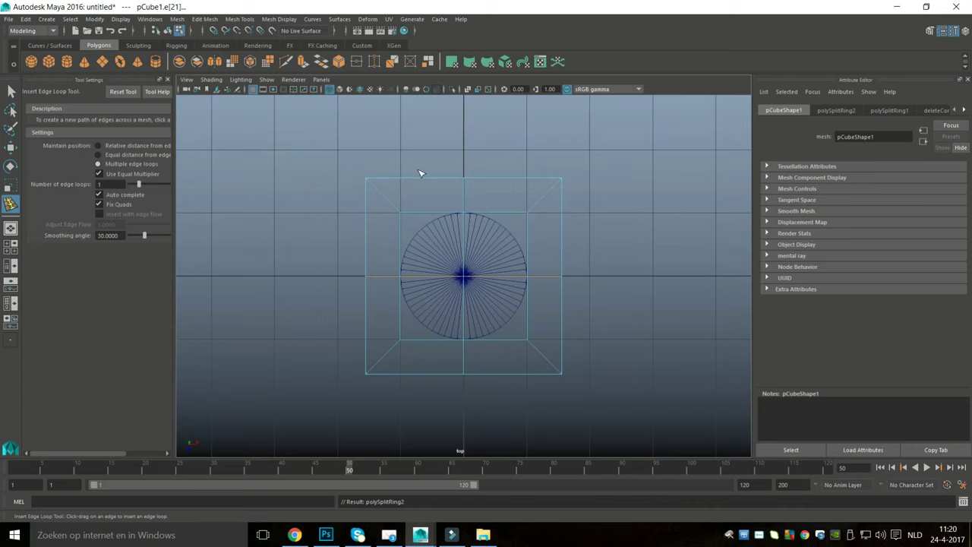
Step: Insert a centred edge loop in each half of the plate in both directions, dividing every side into four segments
left_click(510, 178)
left_click(426, 179)
left_click(366, 241)
left_click(366, 311)
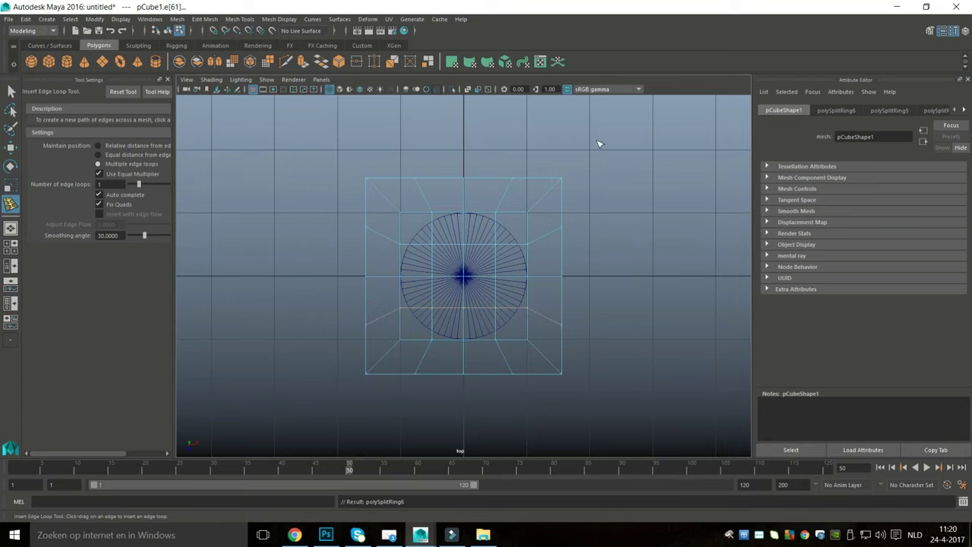
key("q")
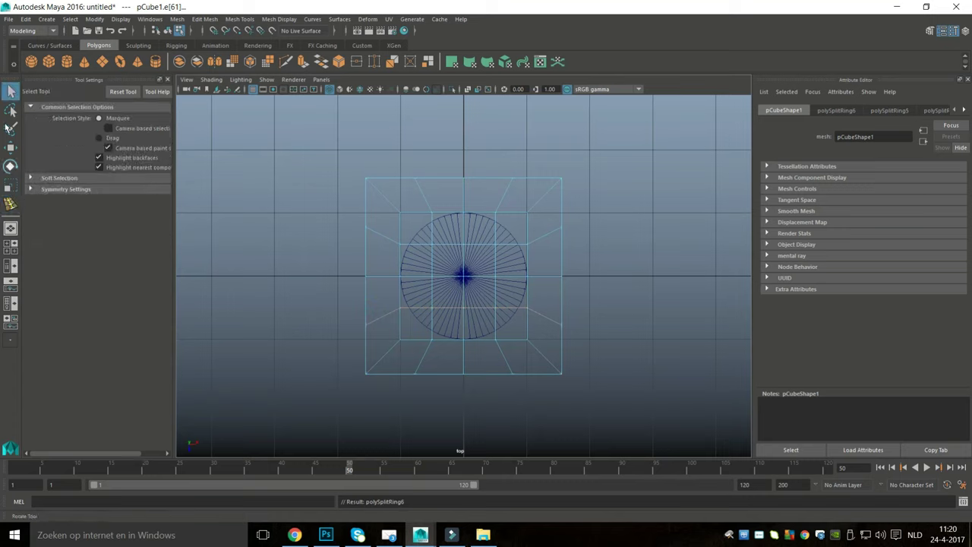
left_click(11, 110)
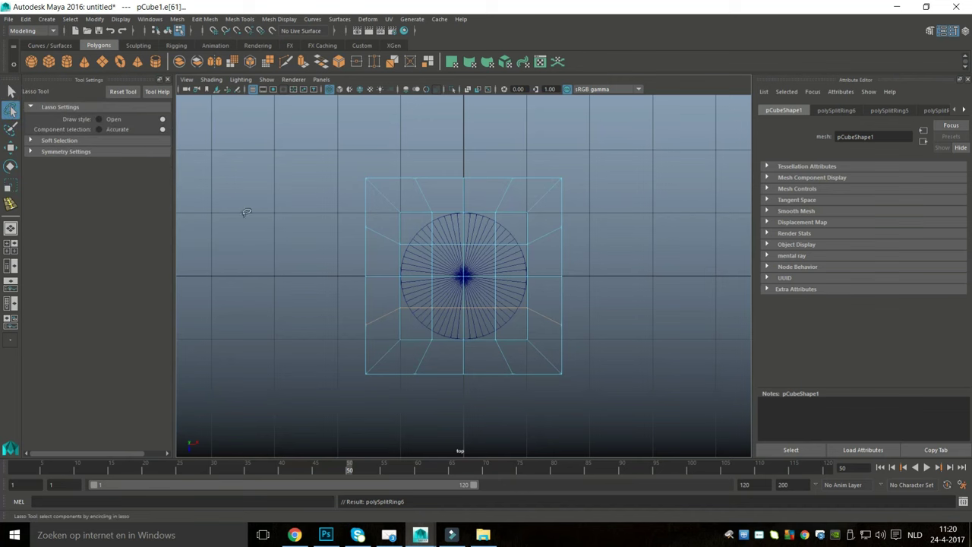
left_click(11, 244)
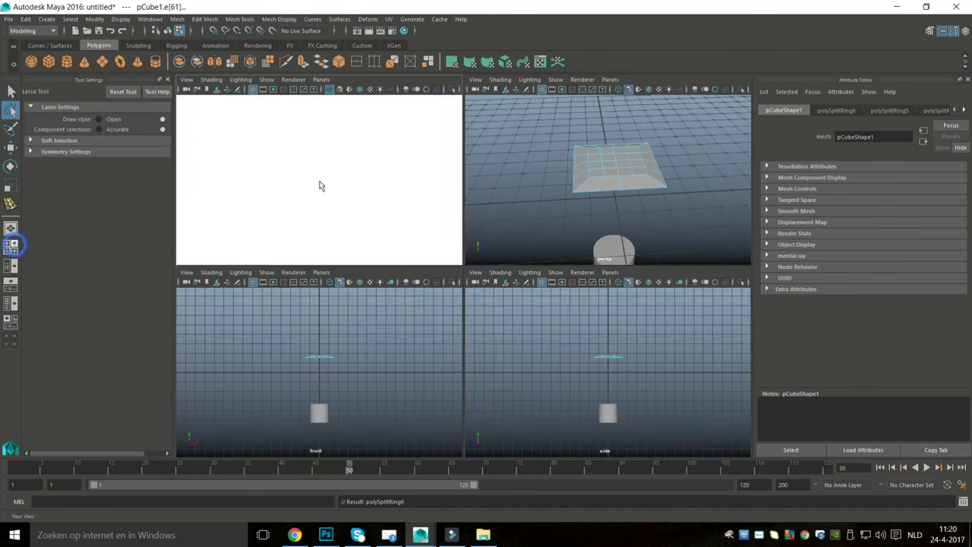
key("space")
left_click_drag(418, 172, 375, 257, "alt")
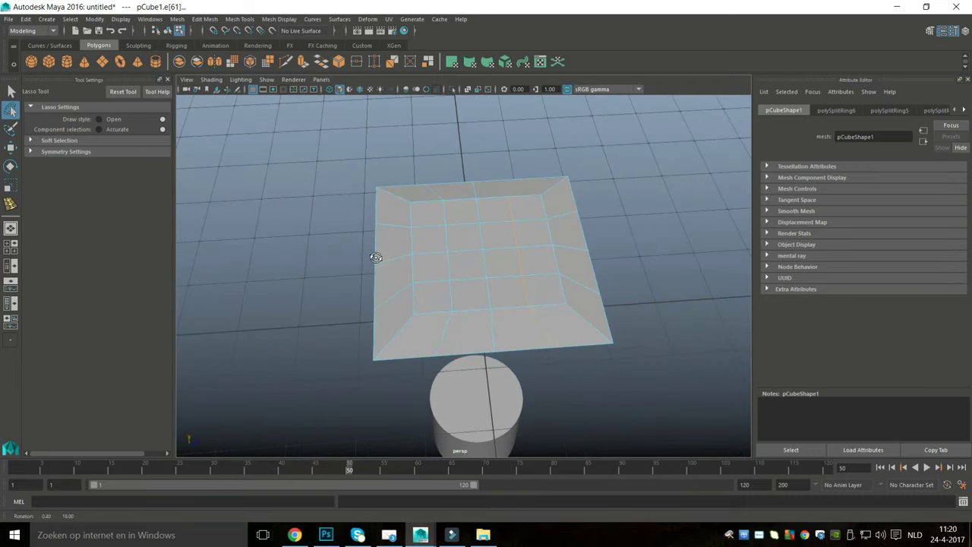
left_click_drag(375, 257, 370, 259, "alt")
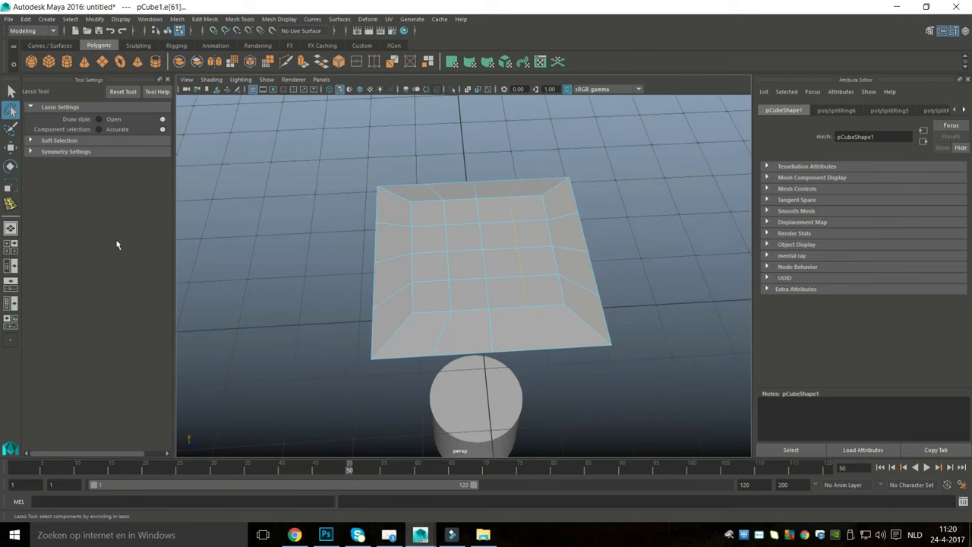
Step: In the top view, scale the raised square's four corner vertices inward to about 0.72 so they meet the reference cylinder's outline
key("space")
key("space")
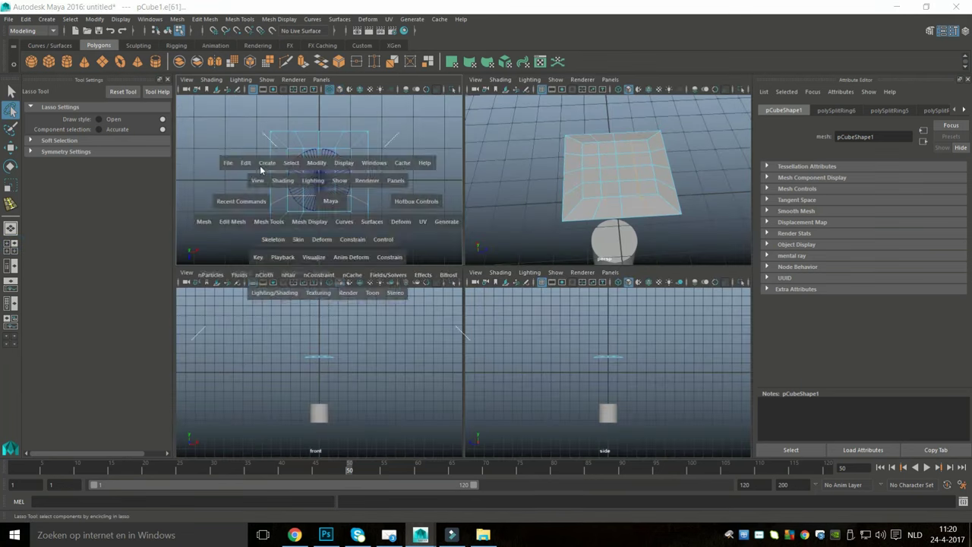
right_click_drag(323, 176, 290, 177)
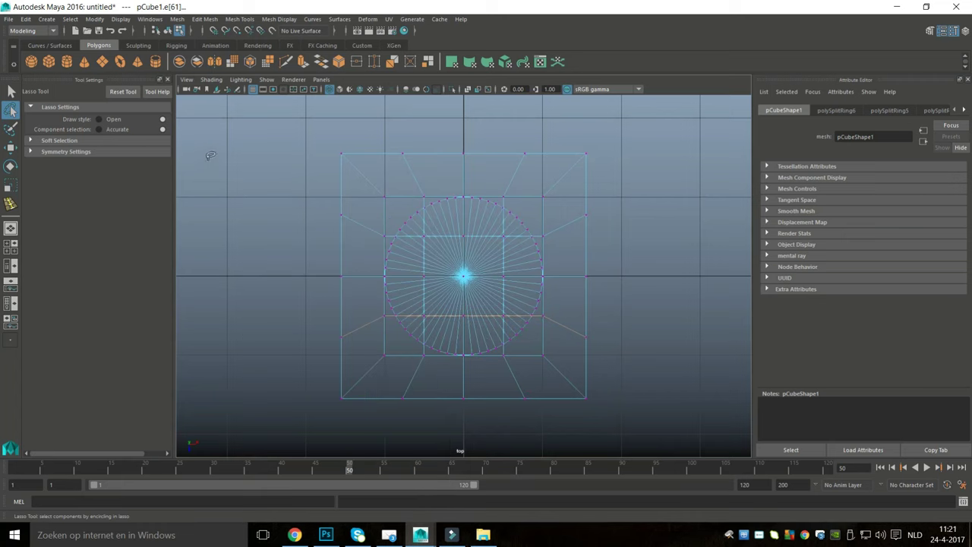
left_click(10, 87)
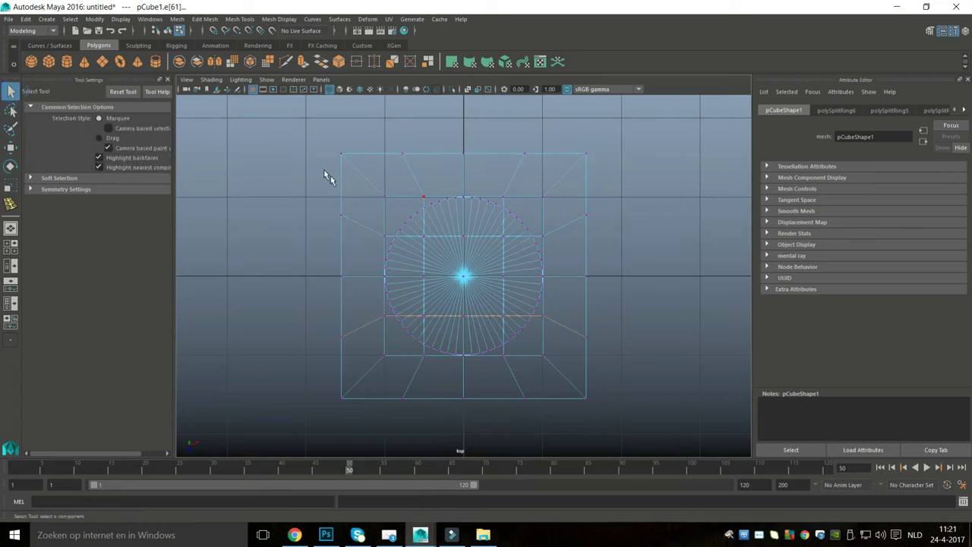
right_click_drag(418, 223, 292, 179)
left_click(385, 196)
left_click(543, 196, "shift")
left_click(319, 293, "shift")
left_click(539, 348, "shift")
key("r")
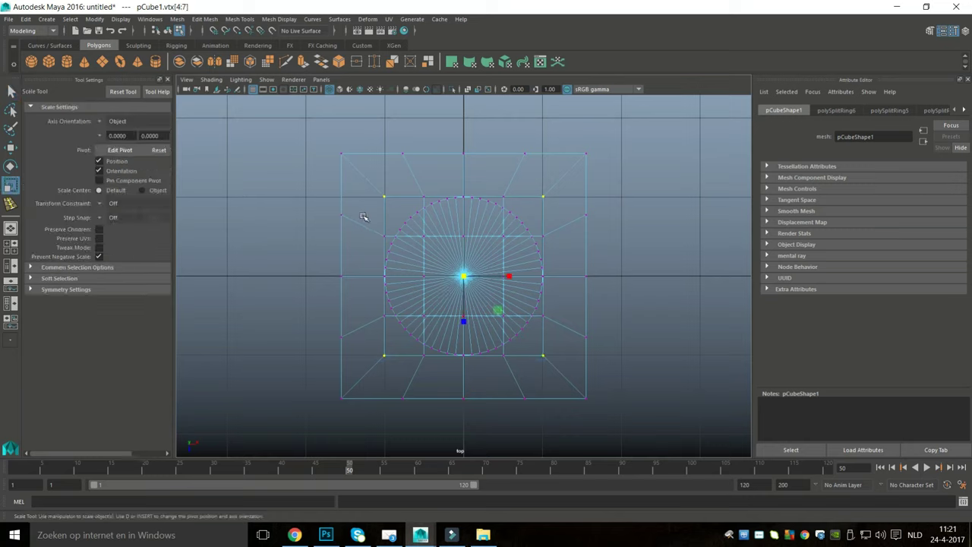
middle_click_drag(372, 221, 368, 222)
left_click_drag(360, 224, 351, 229)
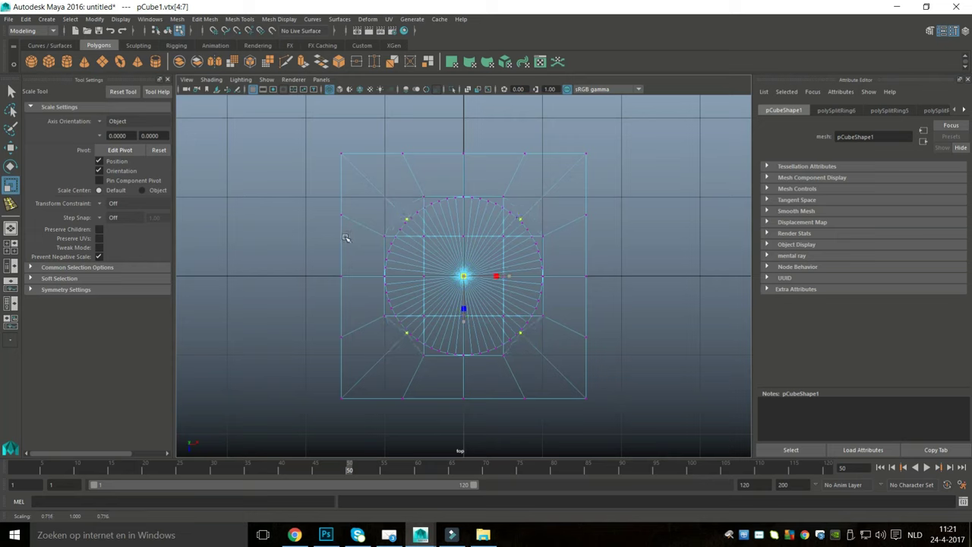
left_click_drag(345, 240, 365, 226)
Step: Select the eight raised-square vertices adjacent to its corners and scale them inward onto the reference cylinder's outline
left_click(341, 158)
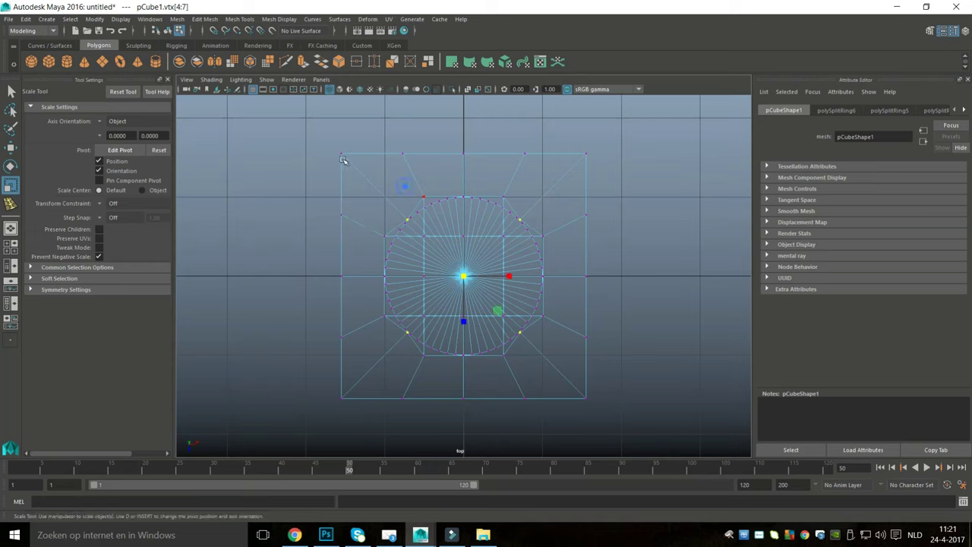
left_click(406, 155, "shift")
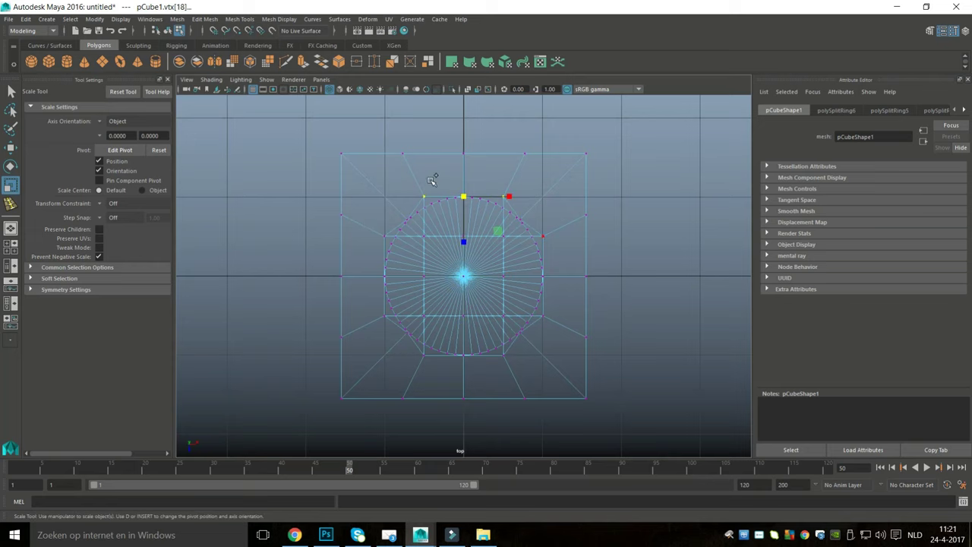
left_click(441, 193, "shift")
key("Right")
key("Right")
left_click_drag(332, 279, 353, 298, "shift")
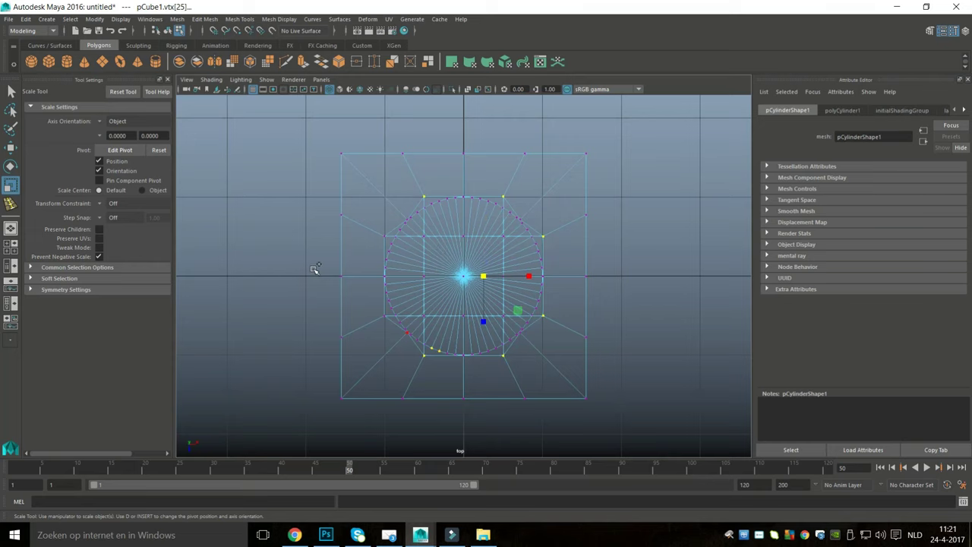
key("ctrl+z")
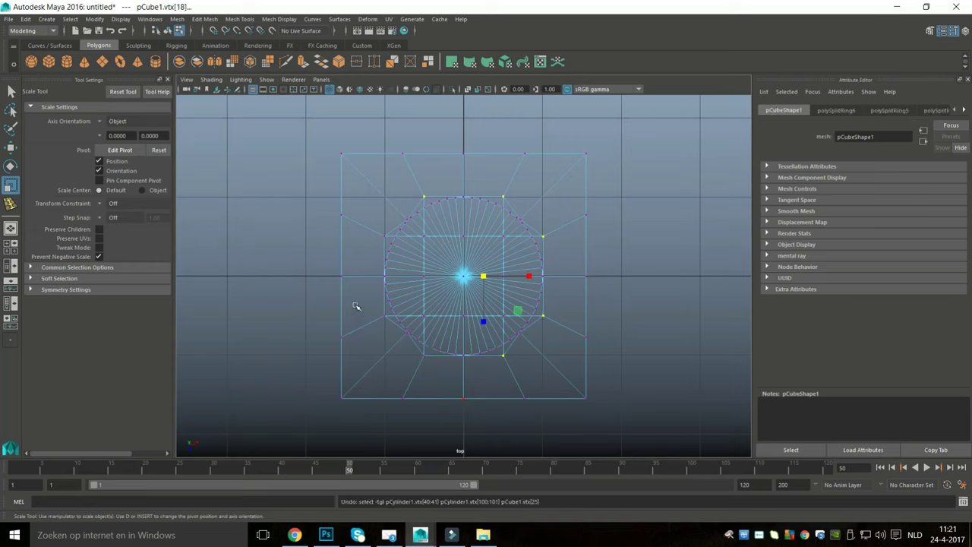
left_click_drag(332, 279, 344, 293, "shift")
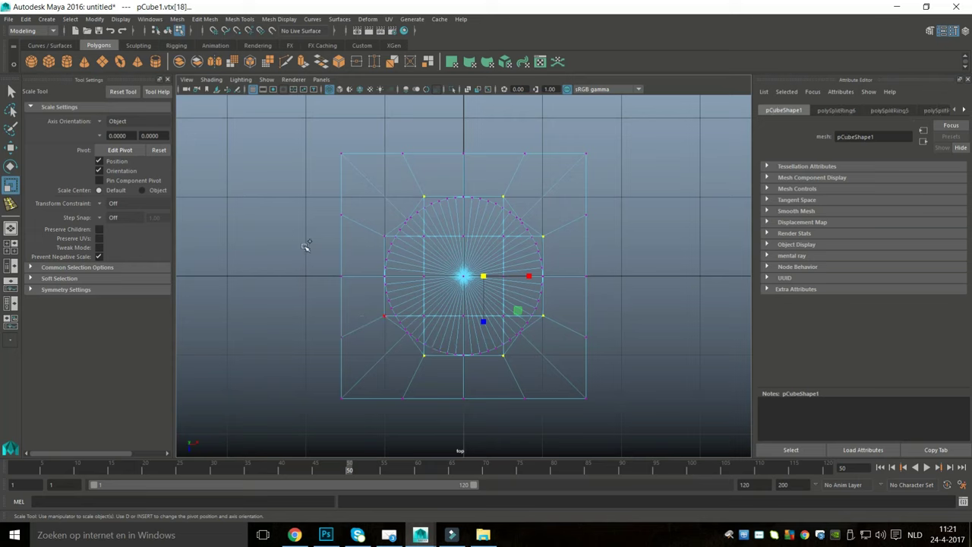
key("ctrl+z")
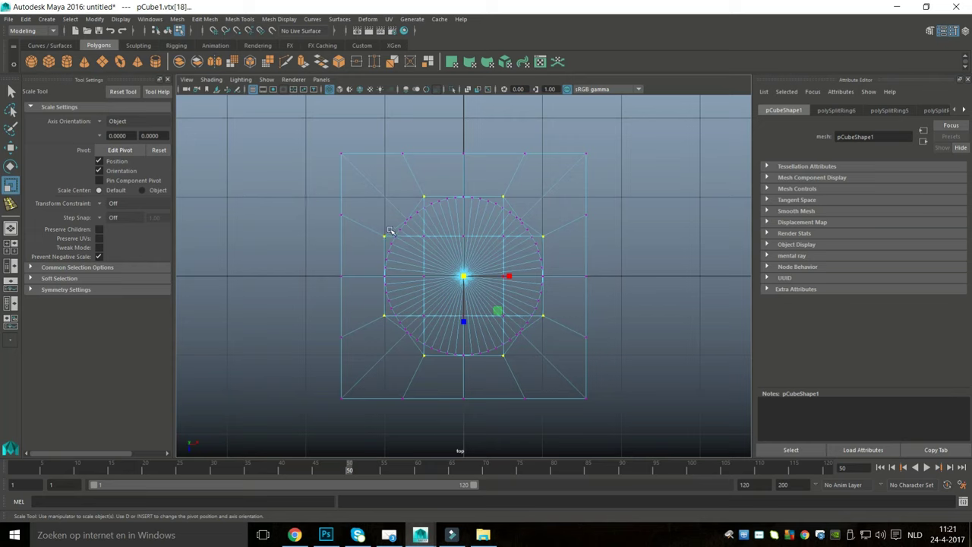
middle_click_drag(372, 221, 365, 232)
Step: Return to object selection in the perspective view and delete the reference cylinder
left_click(10, 247)
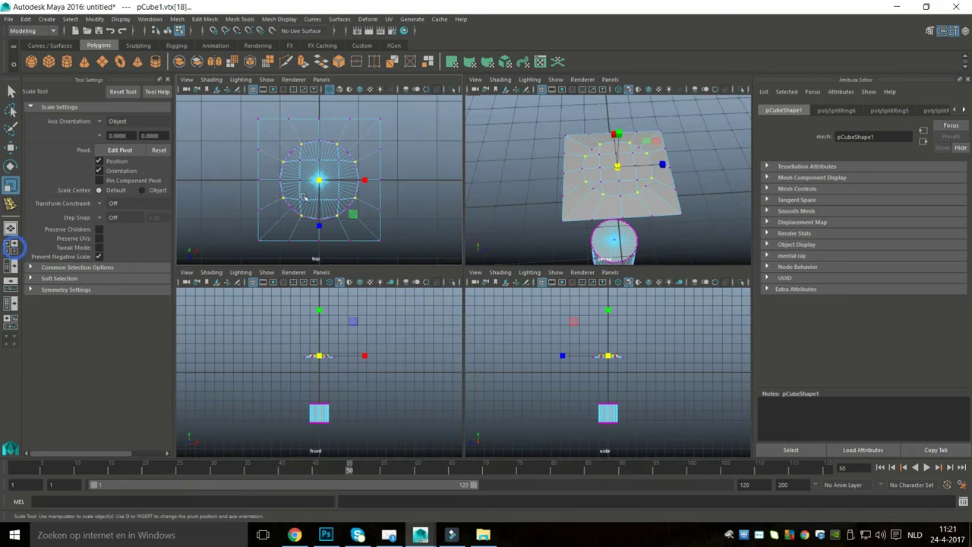
key("space")
middle_click_drag(407, 328, 369, 224, "alt")
left_click_drag(373, 293, 376, 224, "alt")
right_click_drag(369, 306, 395, 200)
left_click(388, 319)
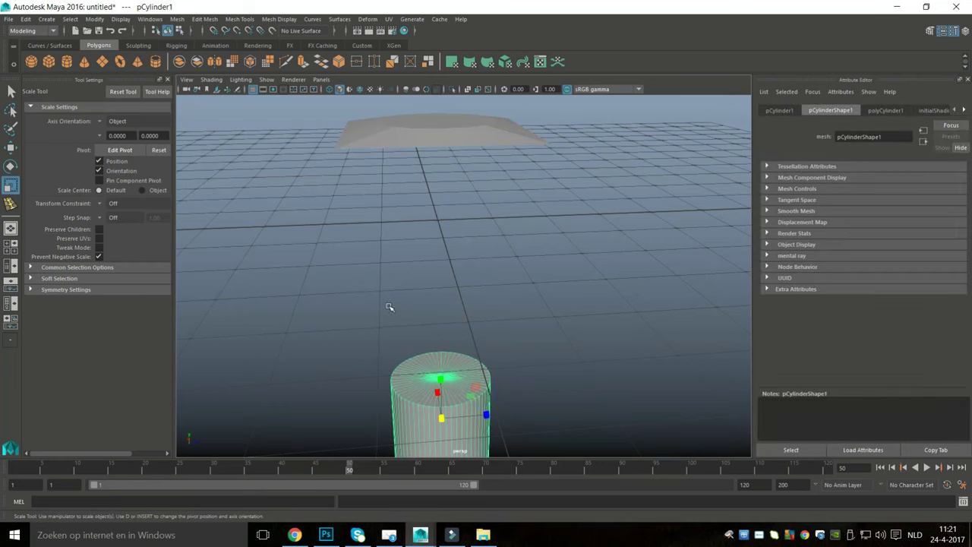
key("Delete")
Step: Select all the faces inside the circular outline on top of the plate
scroll(390, 265, "down", 3)
left_click_drag(392, 240, 388, 256, "alt")
scroll(386, 252, "up", 3)
middle_click_drag(379, 238, 400, 268, "alt")
left_click_drag(400, 269, 360, 185, "alt")
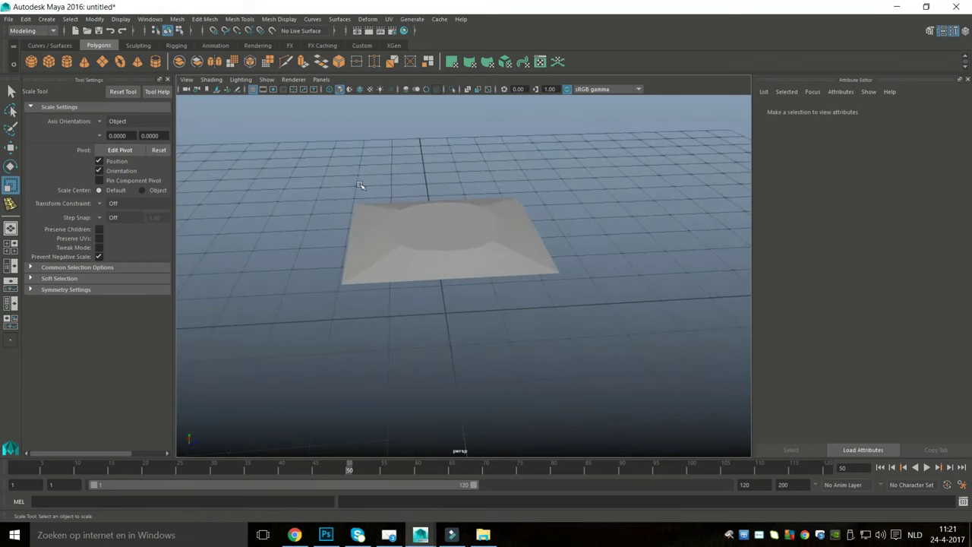
left_click(392, 247)
scroll(422, 290, "up", 4)
middle_click_drag(419, 276, 438, 323, "alt")
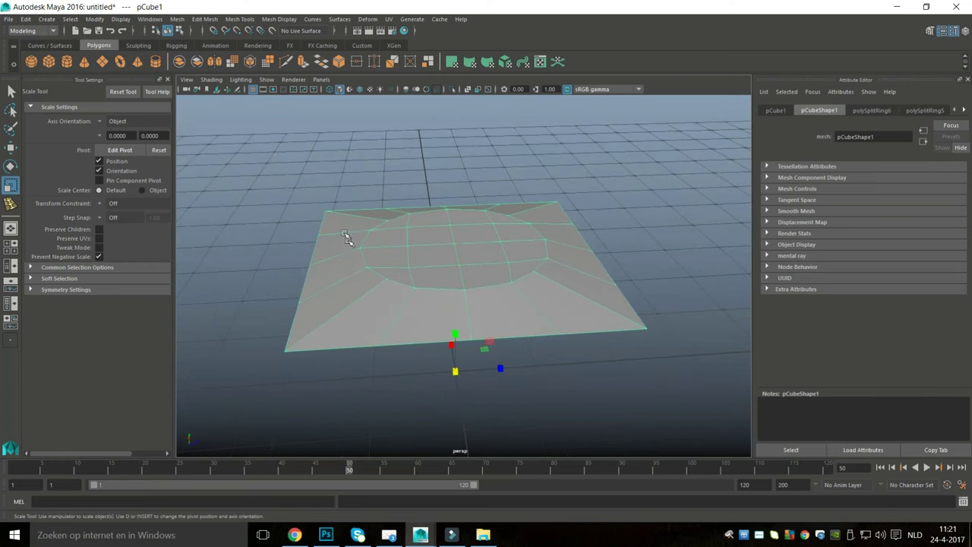
right_click_drag(344, 220, 352, 226)
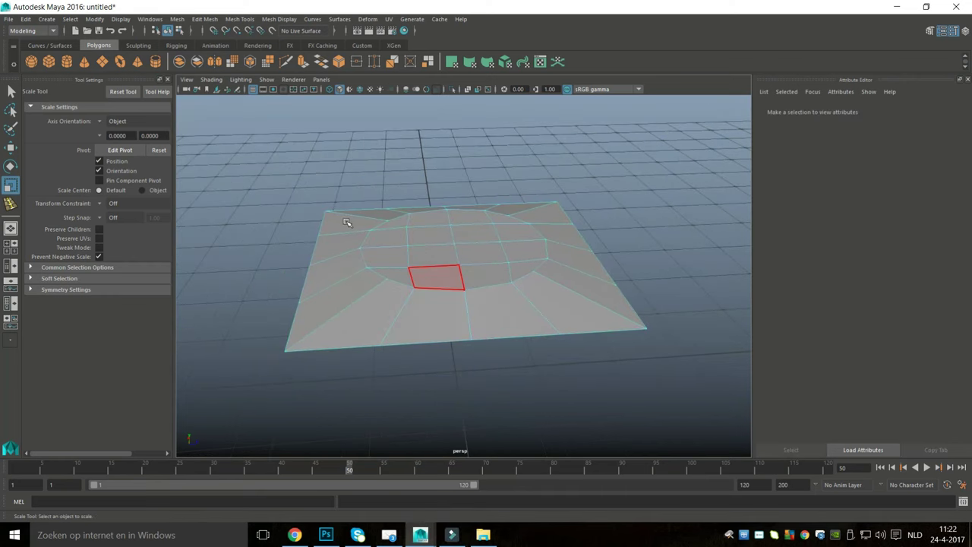
left_click(344, 222)
left_click(322, 217, "shift")
left_click(314, 202, "shift")
left_click(311, 186, "shift")
left_click(382, 216, "shift")
left_click(414, 215, "shift")
left_click(413, 200, "shift")
left_click(407, 177, "shift")
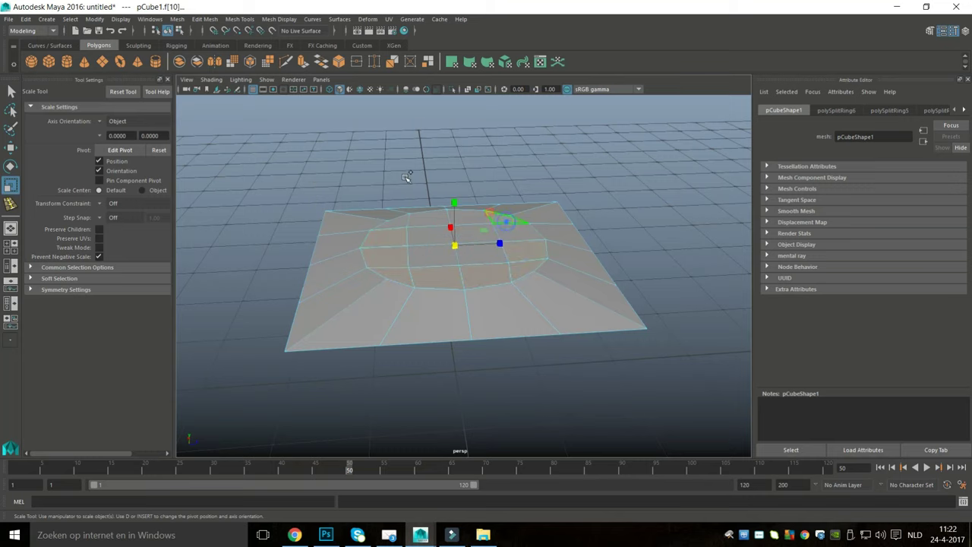
left_click(414, 185, "shift")
left_click_drag(385, 221, 384, 237, "alt")
left_click(330, 171, "shift")
left_click(311, 176, "shift")
left_click(336, 186, "shift")
left_click(346, 213, "shift")
left_click(385, 211, "shift")
left_click(373, 159, "shift")
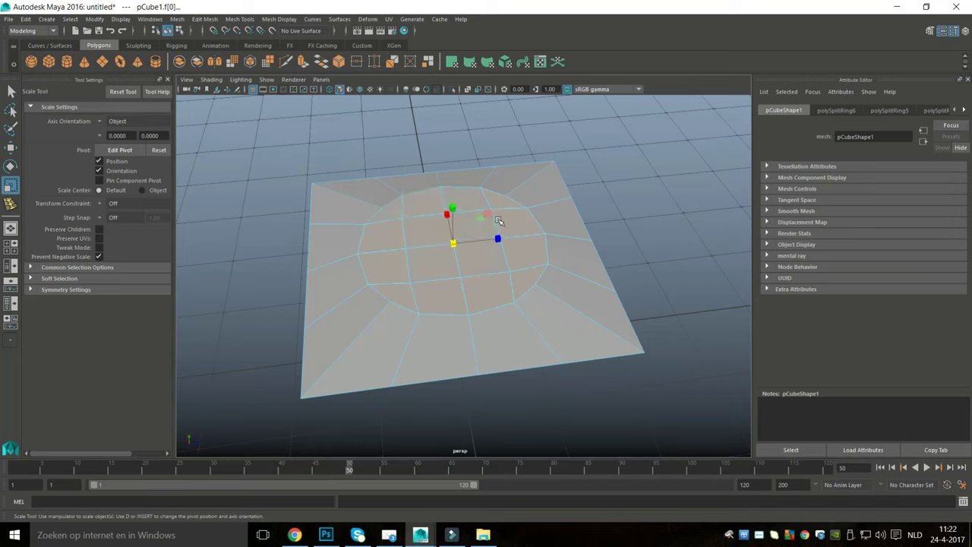
key("4")
mouse_move(433, 330)
left_mouse_down("alt")
mouse_move(380, 319)
mouse_move(441, 317)
mouse_move(427, 321)
left_mouse_up("alt")
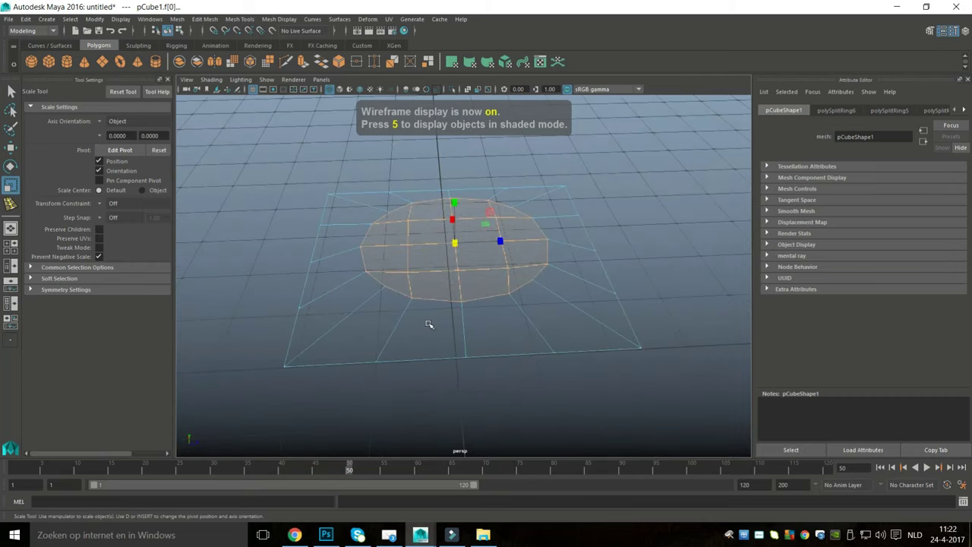
key("5")
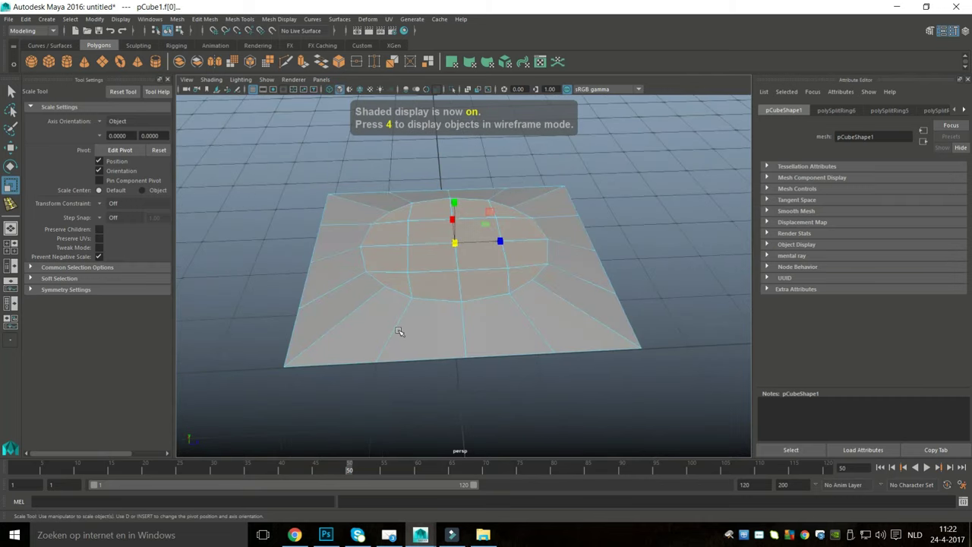
Step: Extrude the selected circular faces and raise them slightly to a height of about 1.83 to form a thin disc
key("ctrl+e")
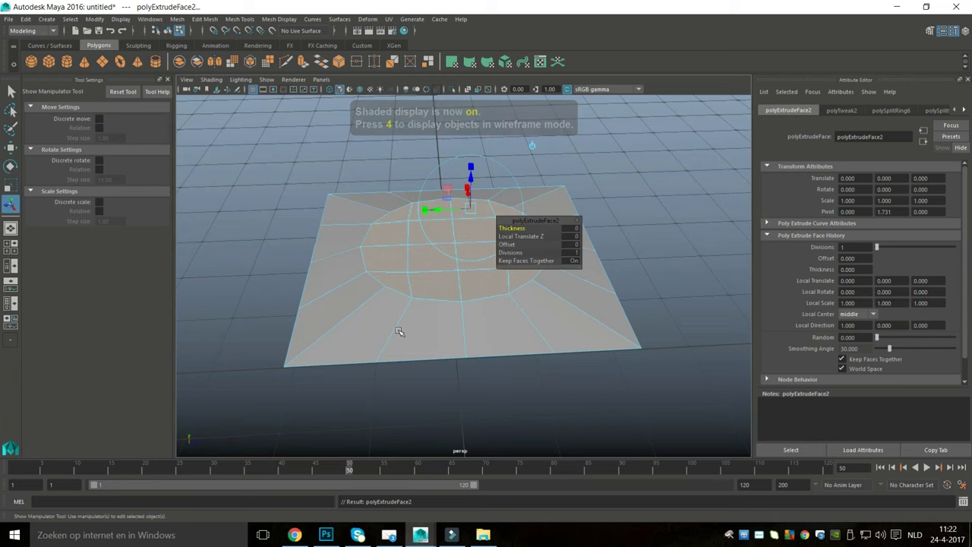
key("w")
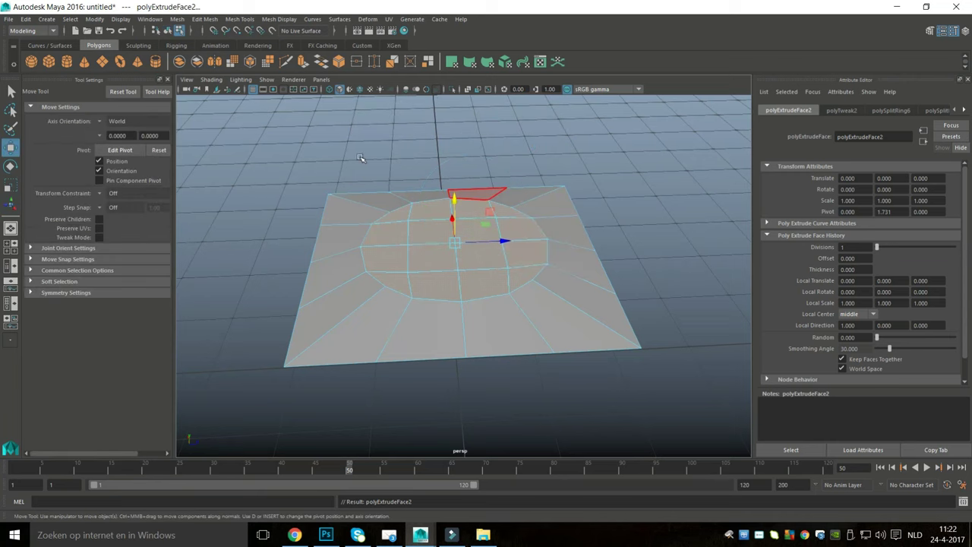
middle_click_drag(365, 157, 364, 149)
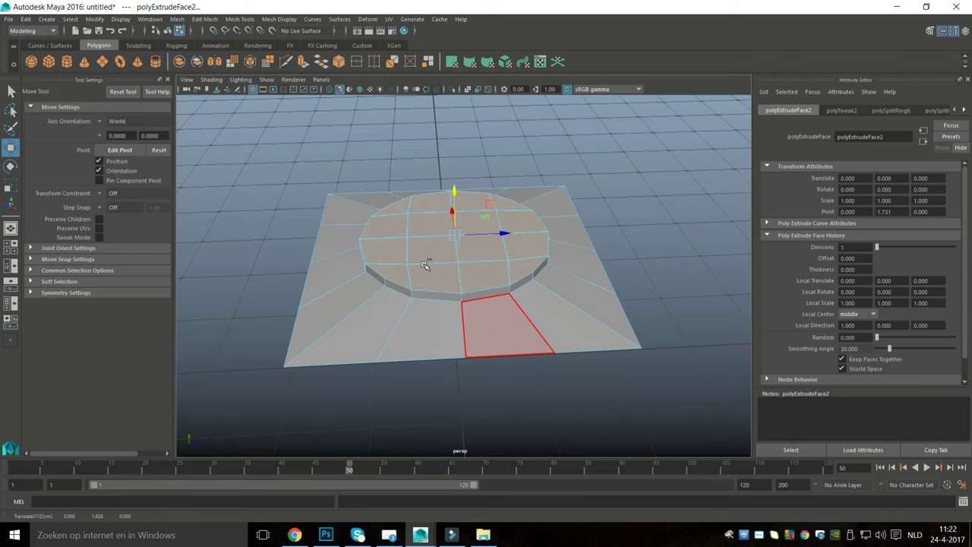
Step: Extrude the disc's top faces again and scale them slightly inward to form a narrow ledge around the rim
key("ctrl+e")
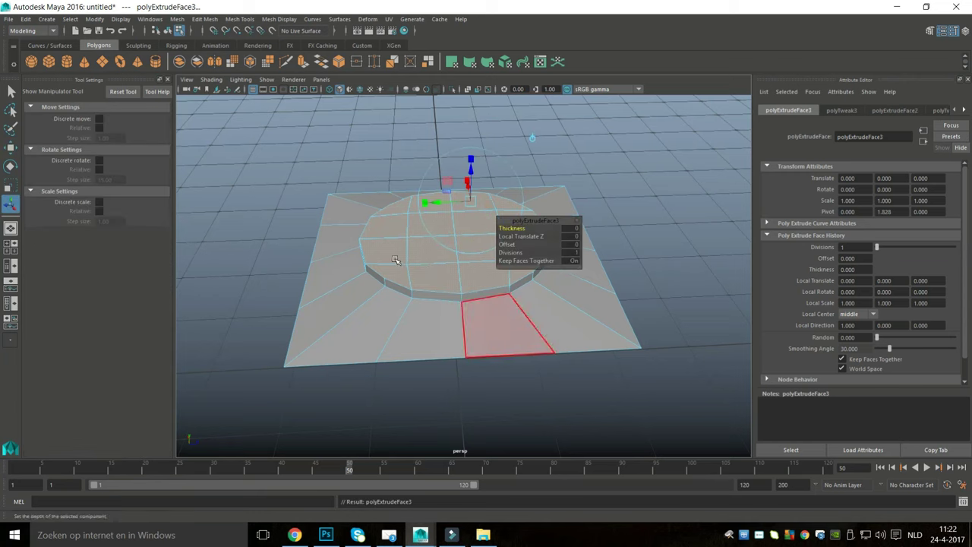
key("r")
left_click_drag(456, 236, 454, 238)
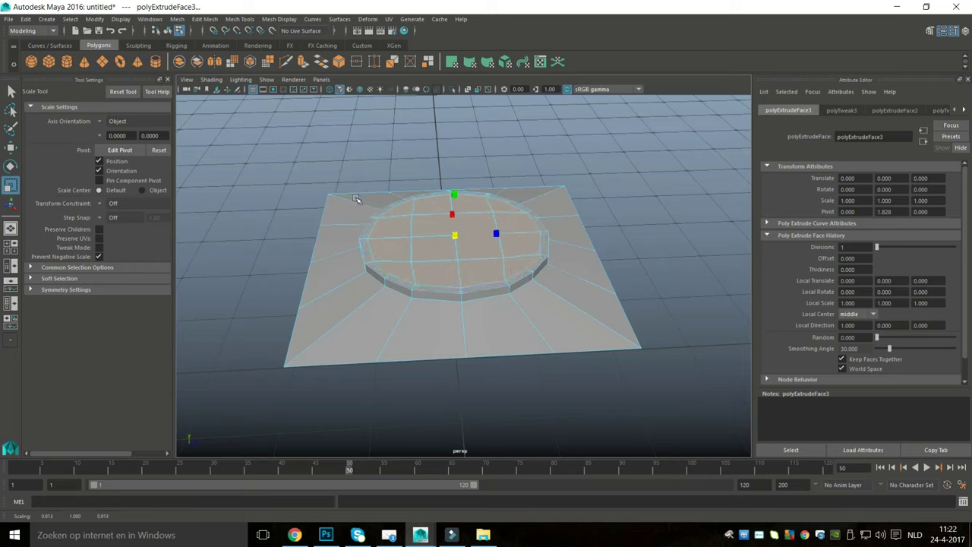
left_click_drag(358, 200, 358, 200)
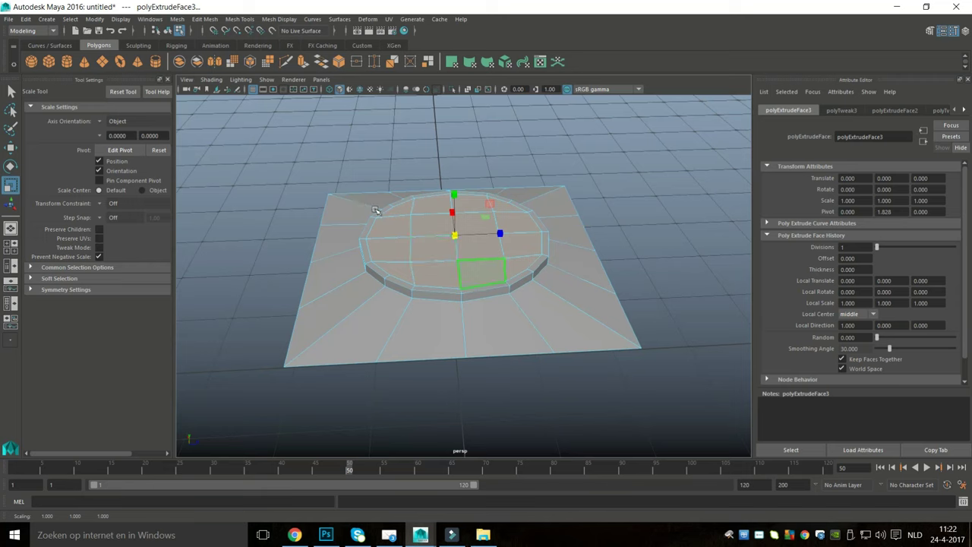
Step: Extrude the inset circular faces and move them high up to form a tall column on the plate
key("ctrl+e")
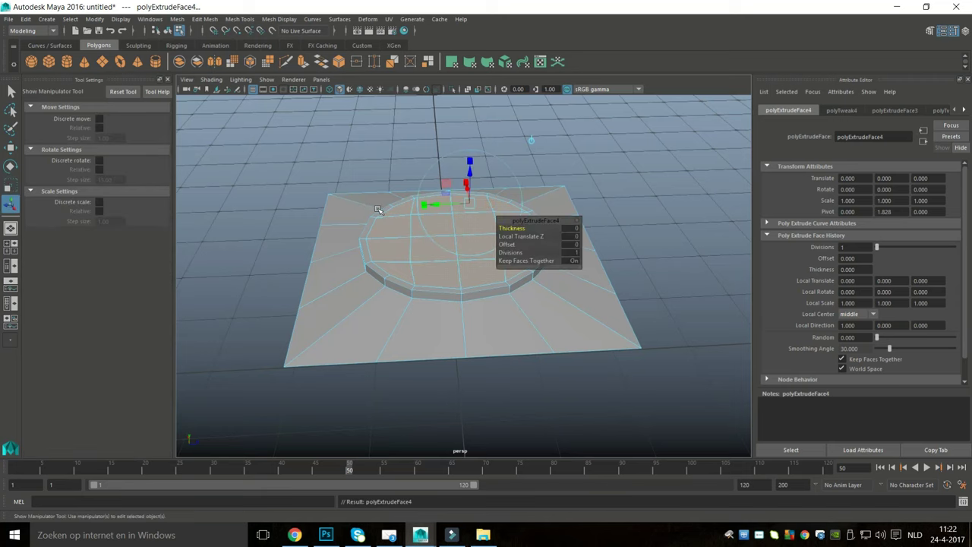
key("w")
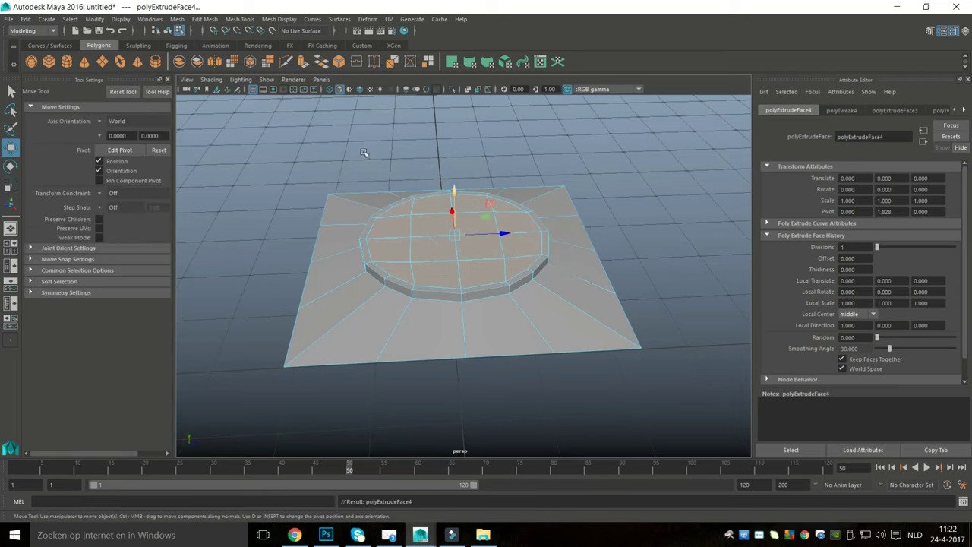
middle_click_drag(364, 153, 361, 80)
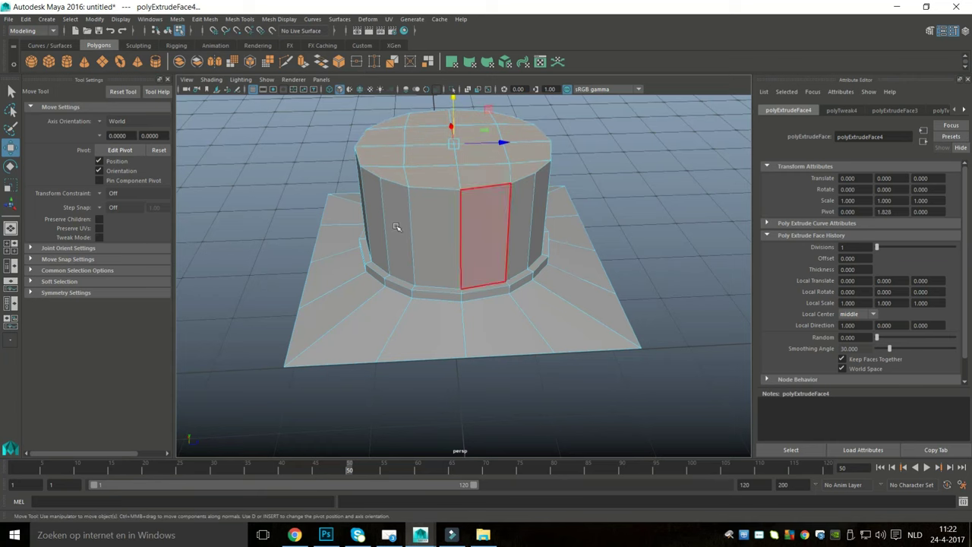
Step: Insert an edge loop around the side of the thin disc at mid-height, using the multiple edge loops setting with 1 loop
scroll(390, 250, "up", 5)
mouse_move(387, 261)
left_mouse_down("alt")
mouse_move(416, 272)
mouse_move(402, 259)
left_mouse_up("alt")
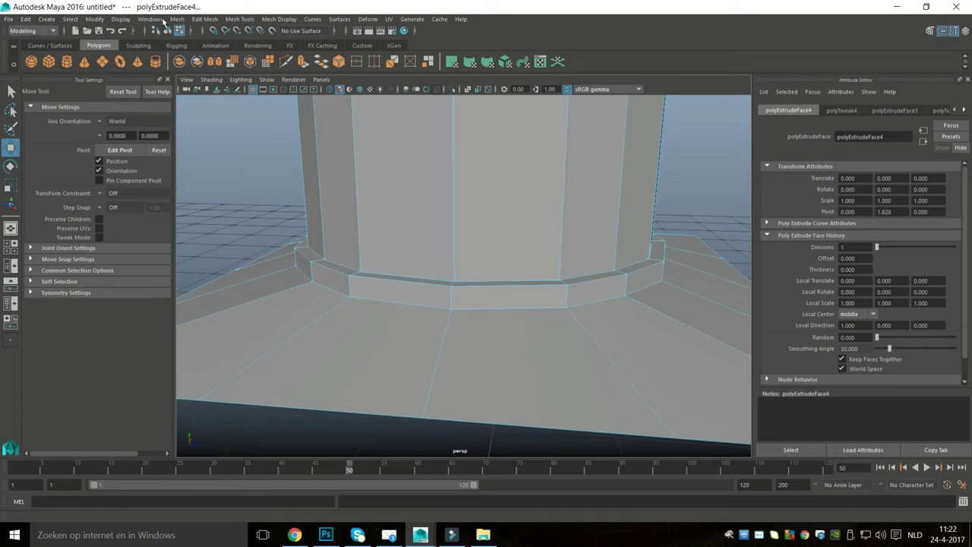
left_click(238, 19)
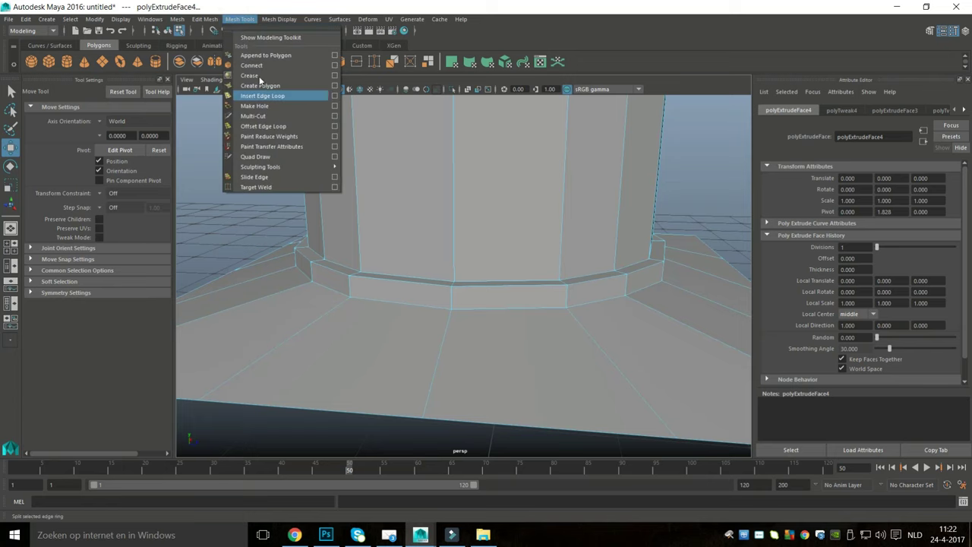
left_click(262, 95)
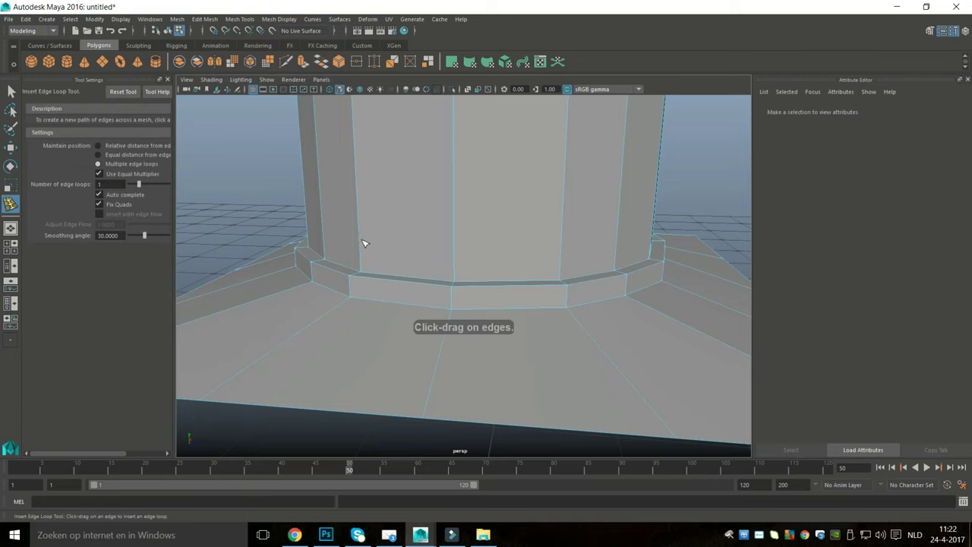
left_click(389, 271)
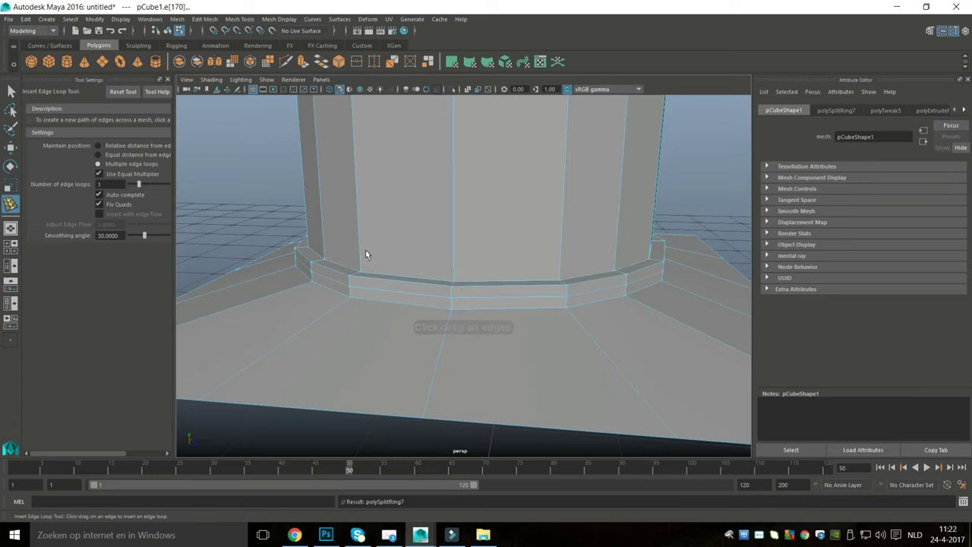
Step: Select the disc's outer top edge loop, scale it slightly inward and lower it to a height of about 1.81
key("q")
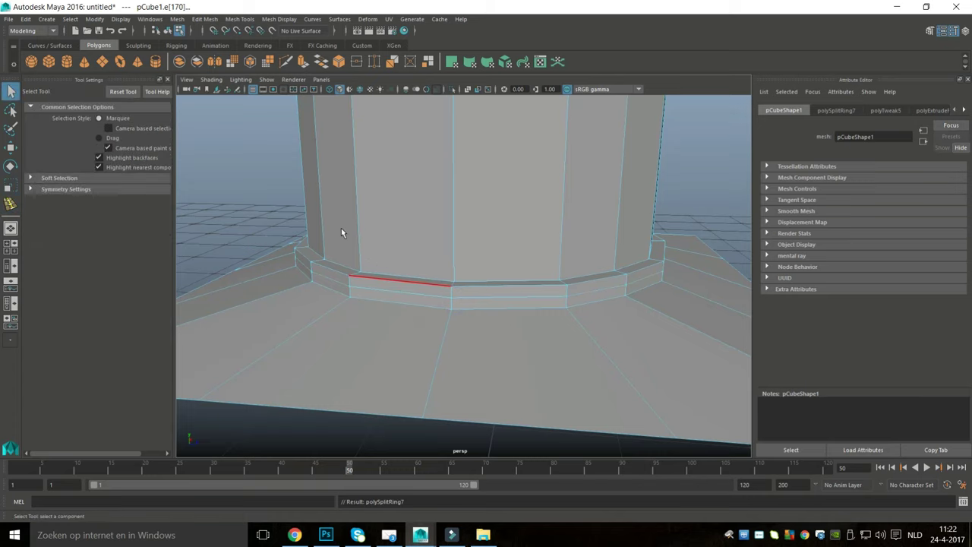
key("r")
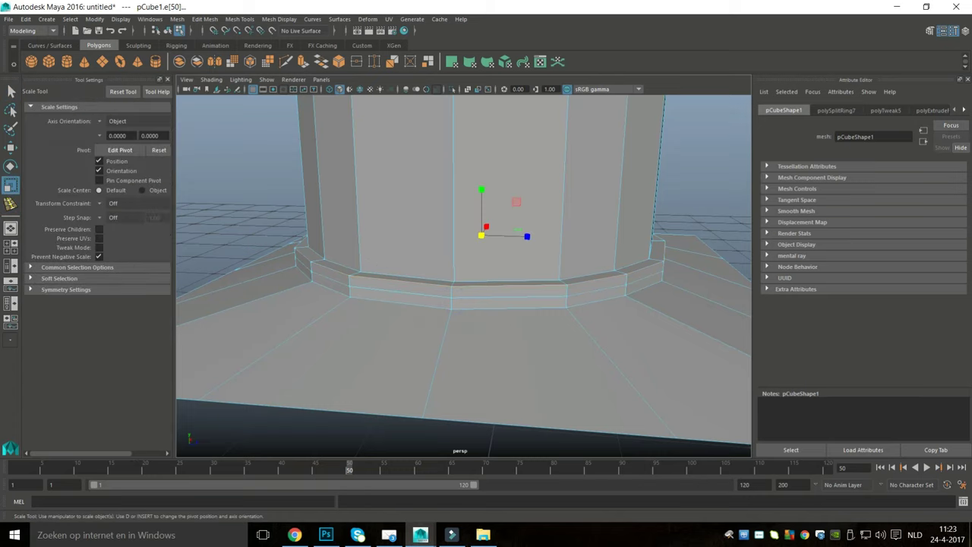
left_click_drag(383, 247, 366, 251, "alt")
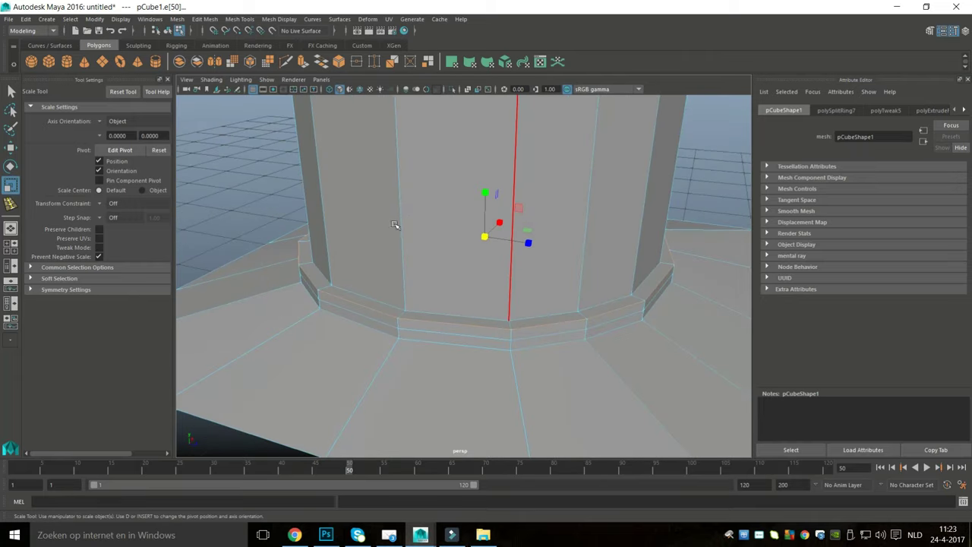
middle_click_drag(395, 191, 382, 193, "ctrl+shift")
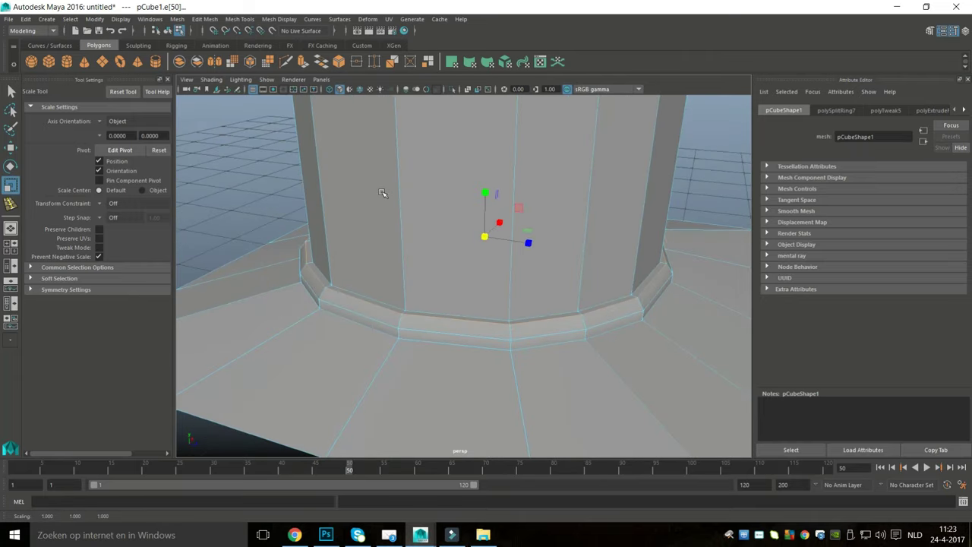
key("w")
middle_click_drag(390, 147, 390, 154)
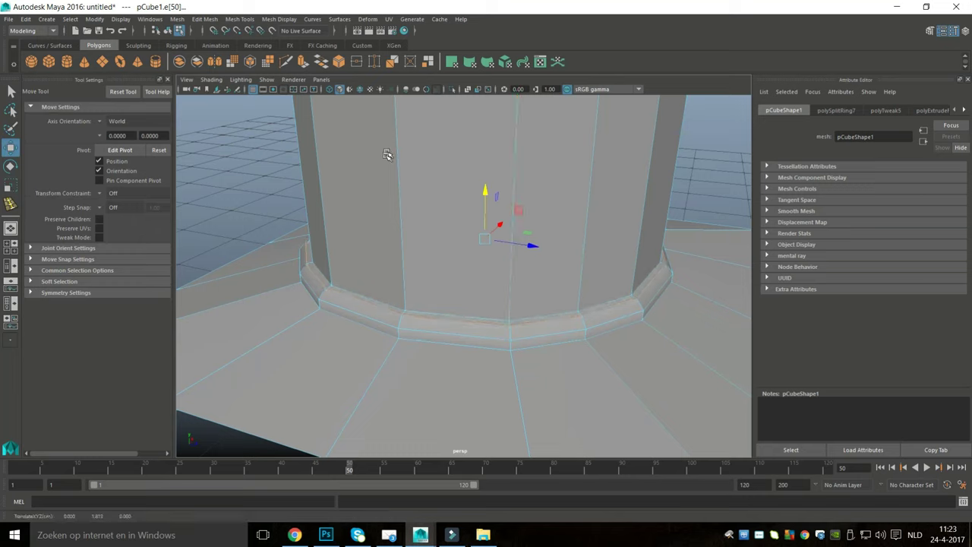
Step: Select the disc's middle edge loop and scale it slightly inward, checking the rounded profile in the front view
left_click(308, 259)
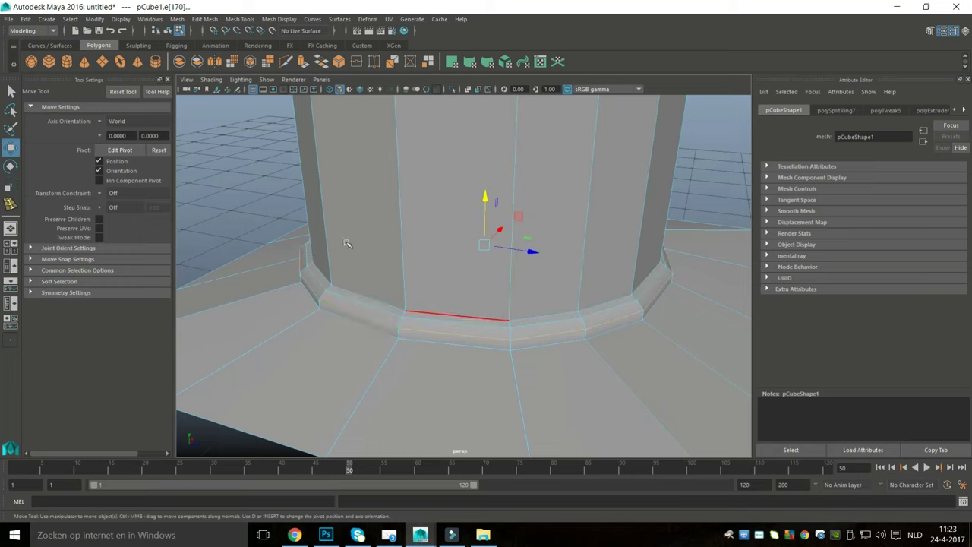
key("r")
middle_click_drag(390, 195, 387, 198)
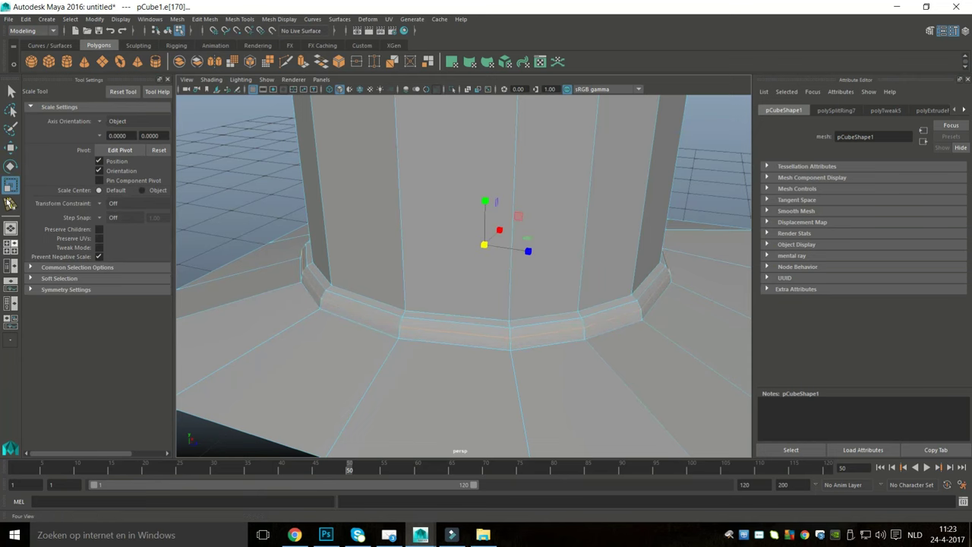
key("space")
key("space")
scroll(295, 295, "up", 5)
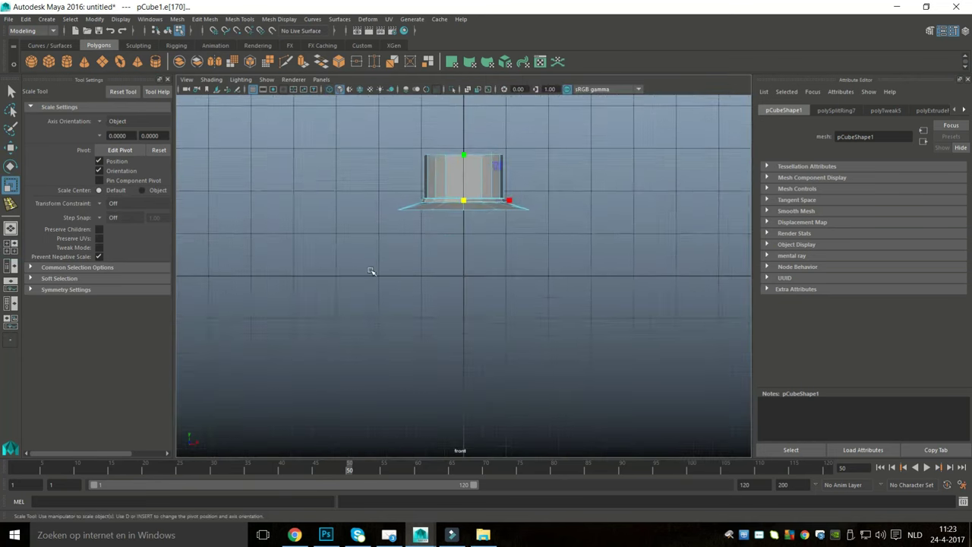
middle_click_drag(395, 217, 403, 314, "alt")
scroll(398, 304, "up", 8)
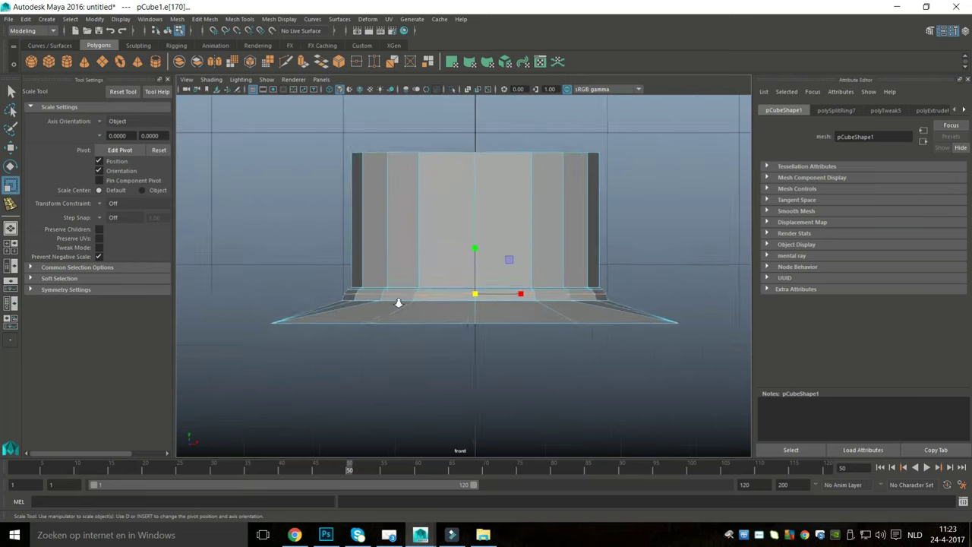
middle_click_drag(298, 300, 196, 299, "alt")
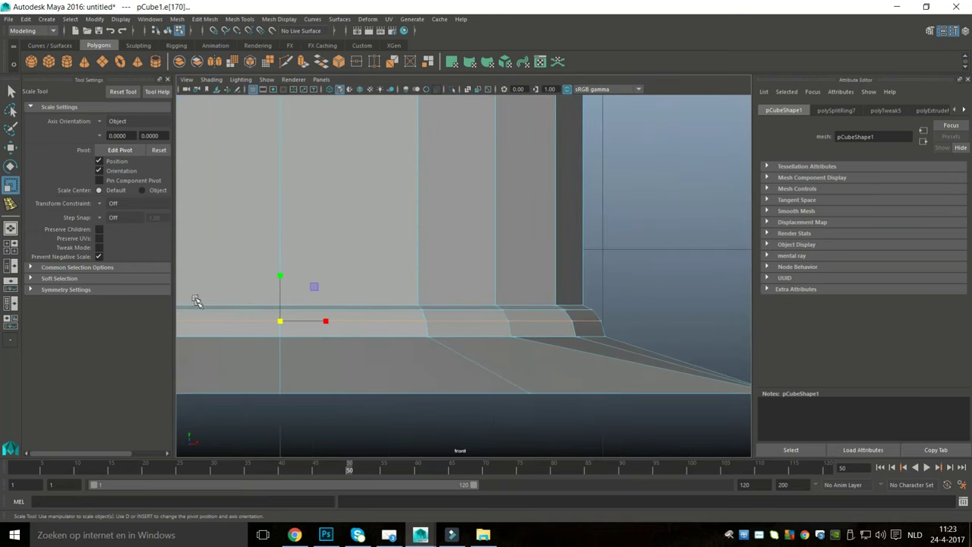
middle_click_drag(226, 261, 227, 263)
Step: Reselect the disc's upper rim edge loop in the front view and lower and scale it slightly to refine the curve
left_click(368, 250)
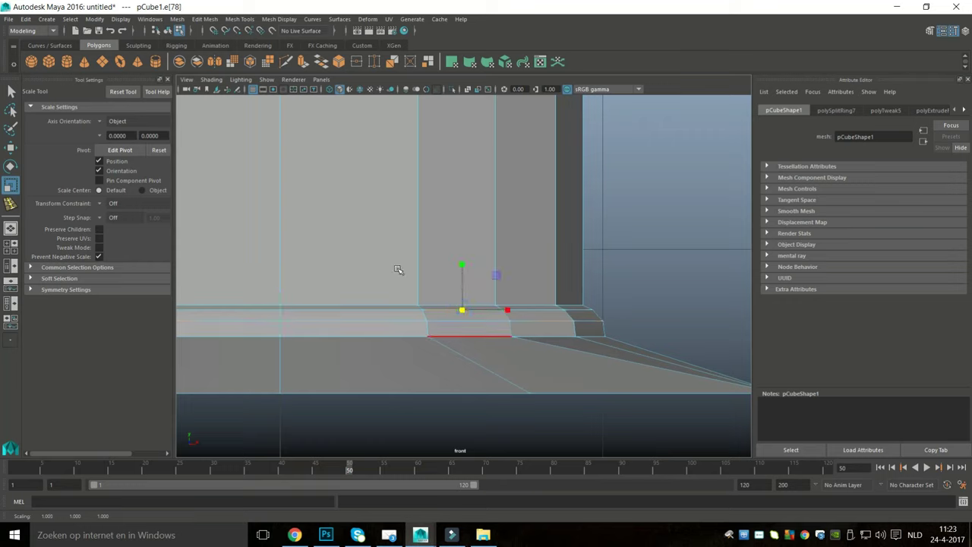
left_click(310, 249)
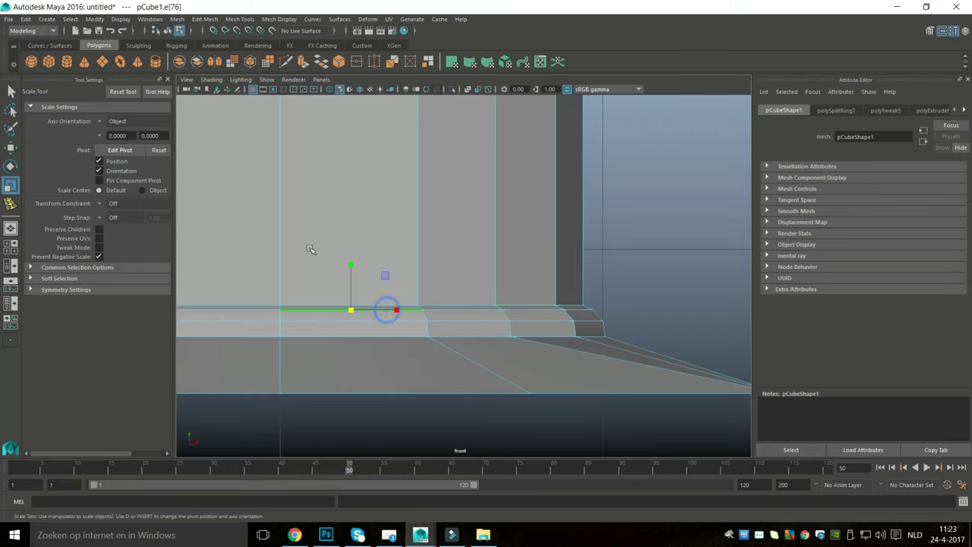
left_click(209, 248)
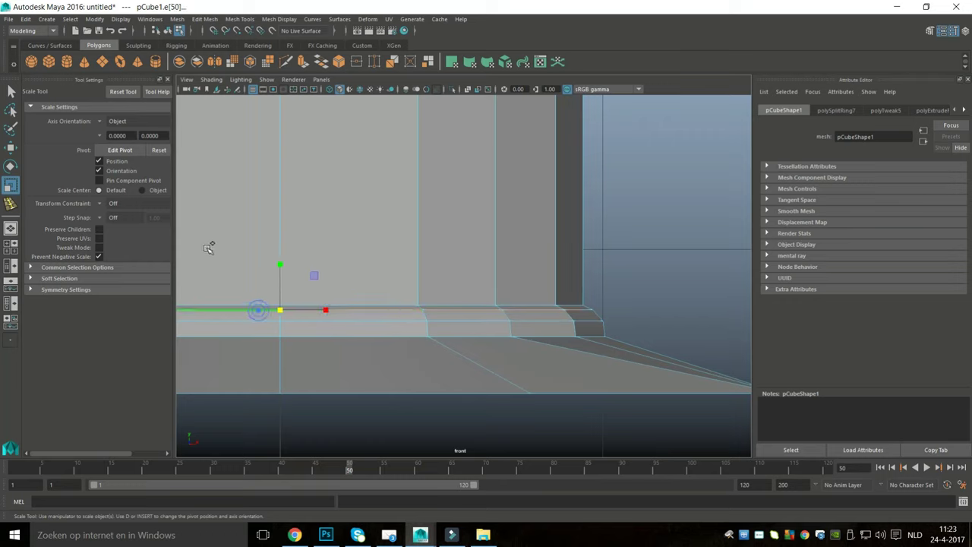
left_click_drag(281, 310, 286, 312)
key("w")
left_click_drag(278, 259, 278, 257)
middle_click_drag(223, 206, 224, 209)
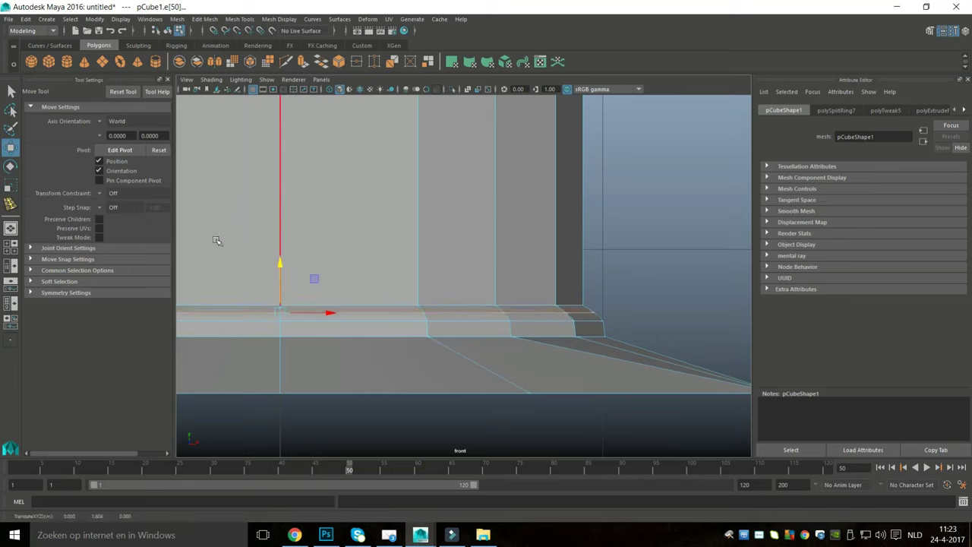
key("r")
middle_click_drag(222, 249, 225, 254)
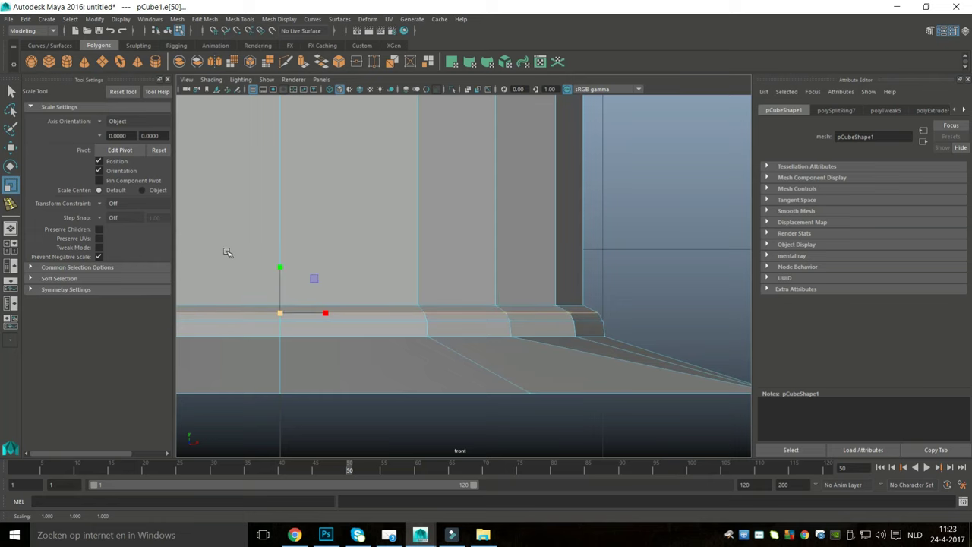
Step: In the perspective view, select the plate's open outer border edges and extrude them slightly downward to give the plate a thin side wall
left_click(11, 246)
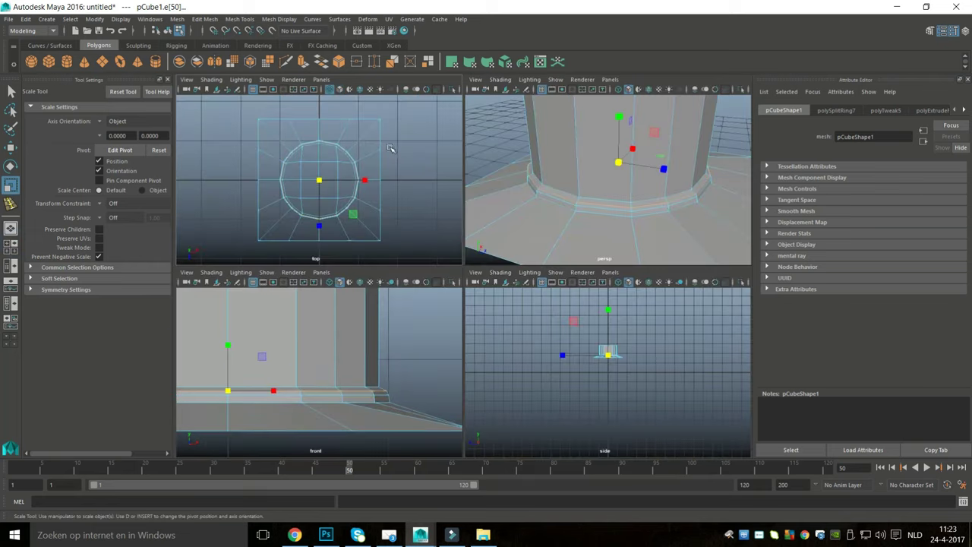
key("space")
scroll(434, 195, "down", 10)
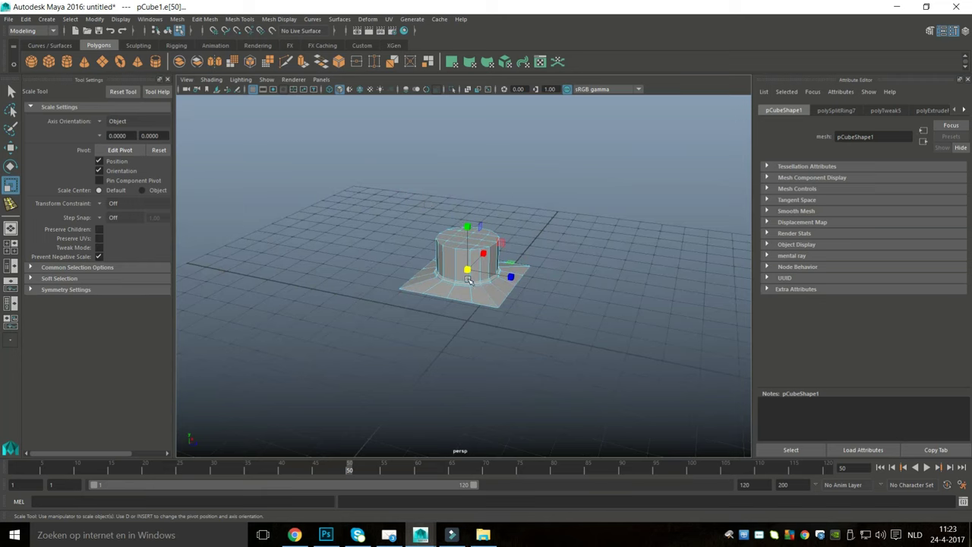
left_click_drag(514, 308, 481, 288, "alt")
middle_click_drag(473, 291, 434, 255, "alt")
scroll(447, 310, "up", 5)
right_click_drag(345, 236, 341, 174)
double_click(420, 290)
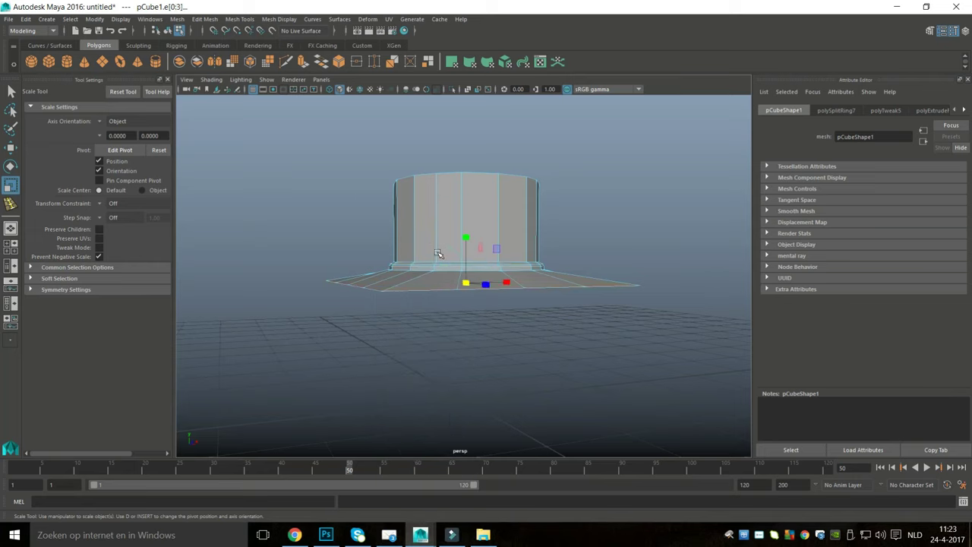
key("ctrl+e")
key("w")
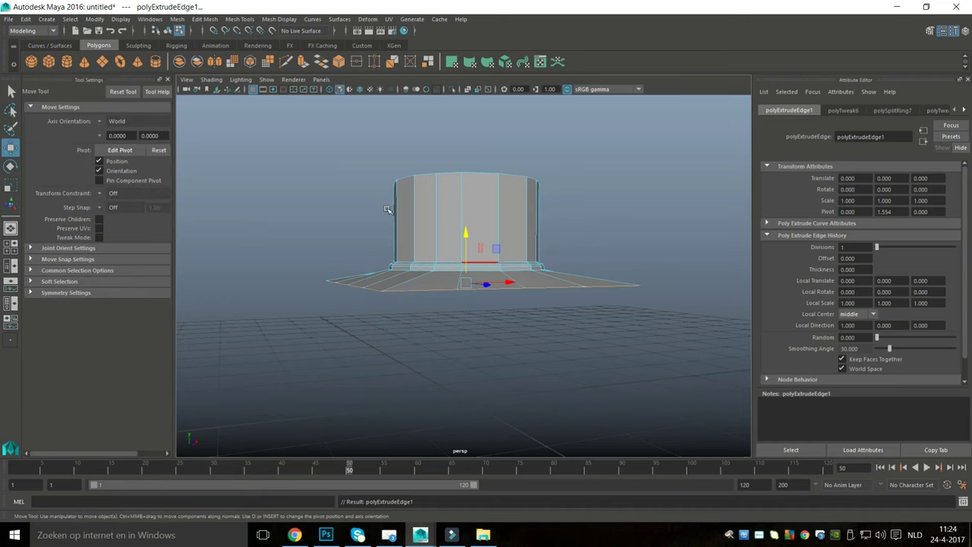
middle_click_drag(374, 186, 378, 192)
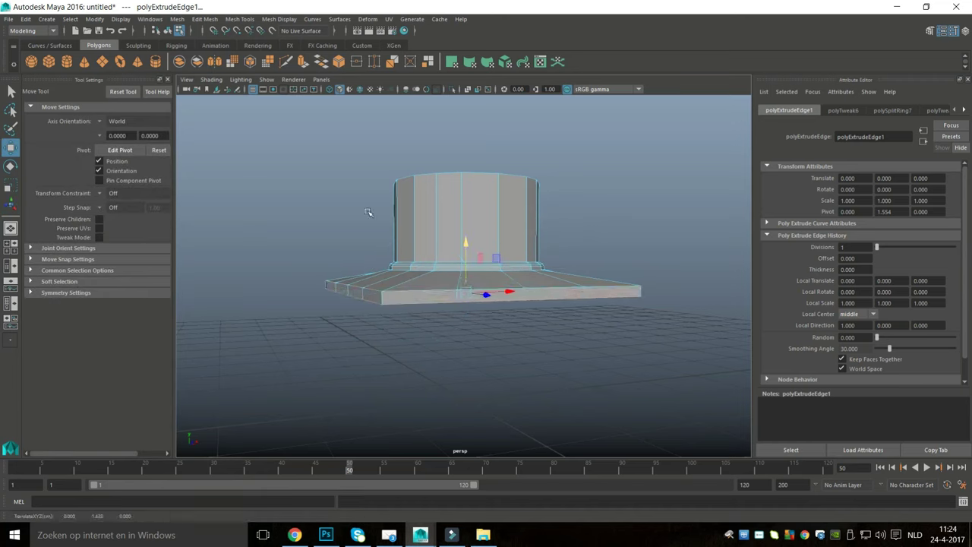
left_click(284, 269)
Step: Select the four diagonal corner edges on the plate and bevel them with a fraction of 0.5 and 1 segment
left_click_drag(286, 254, 319, 276, "alt")
scroll(337, 290, "up", 3)
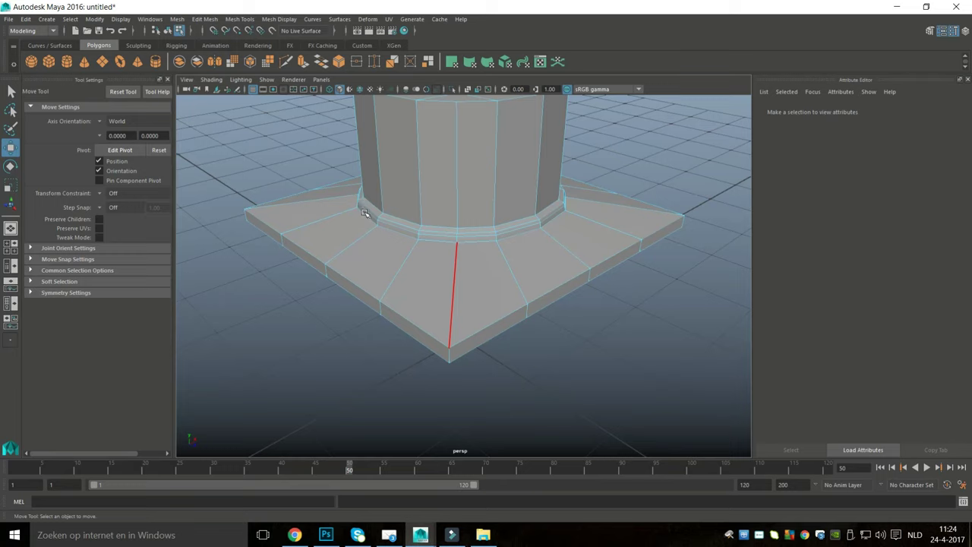
right_click_drag(363, 196, 369, 176)
left_click(363, 237)
left_click(258, 157, "shift")
left_click(646, 213, "shift")
left_click_drag(284, 229, 422, 228, "alt")
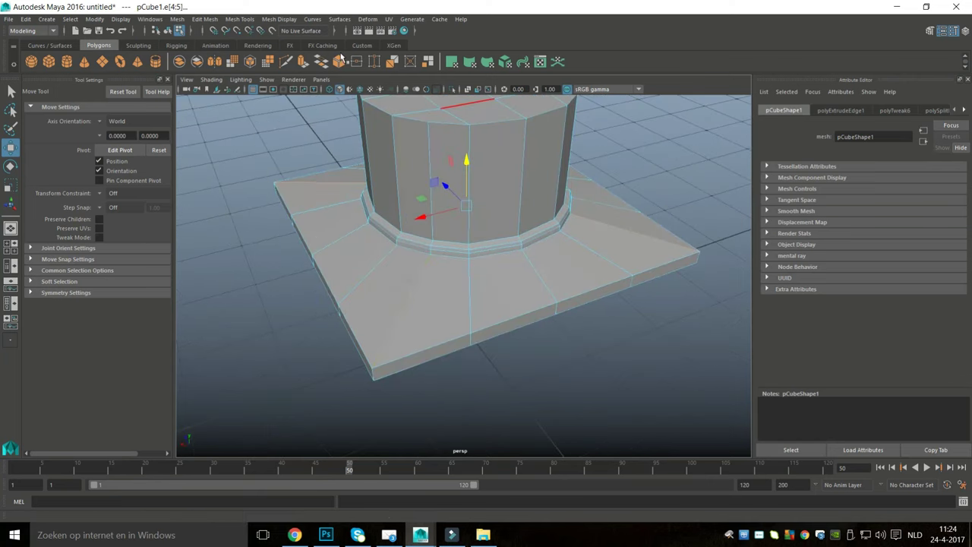
left_click(205, 19)
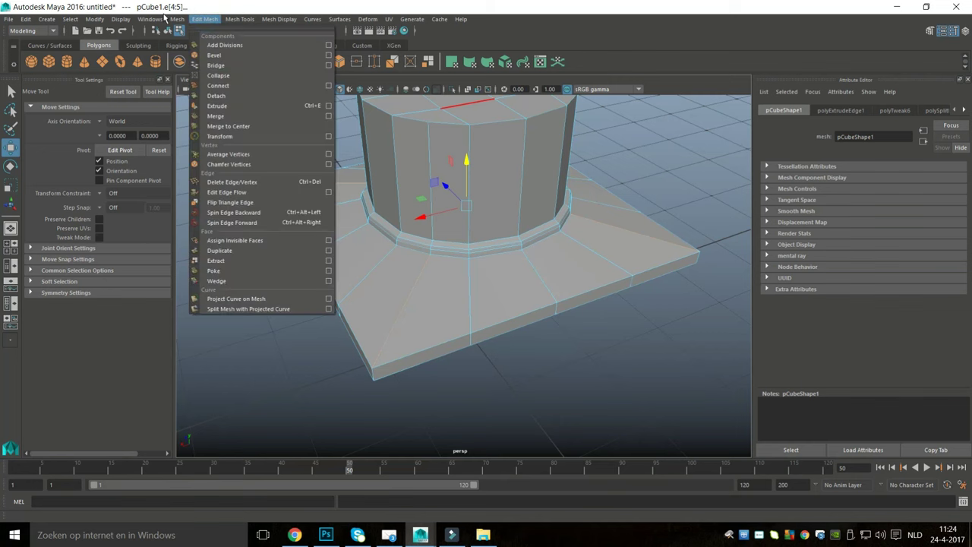
left_click(205, 55)
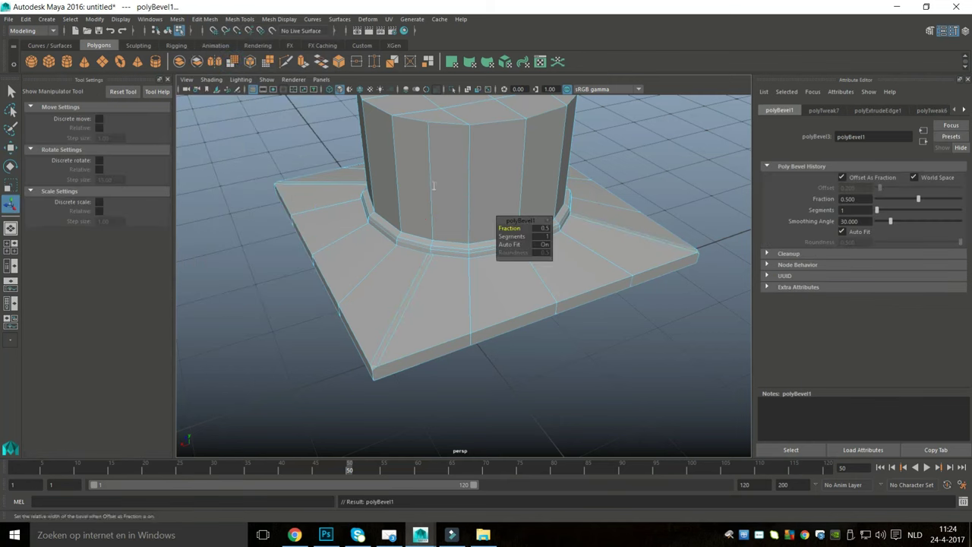
Step: Examine the beveled diagonal edge and the plate's corner up close
scroll(408, 253, "up", 2)
scroll(413, 278, "up", 3)
left_click_drag(413, 278, 318, 244, "alt")
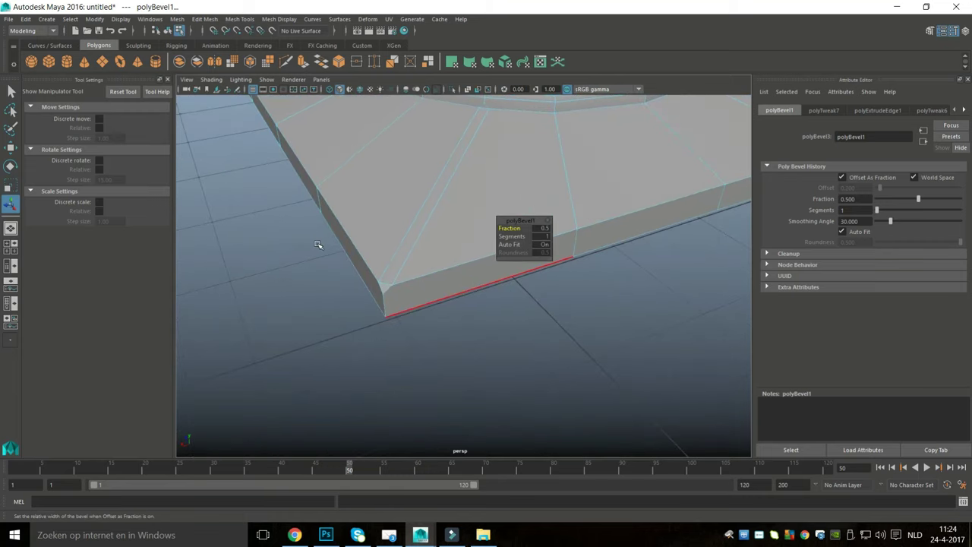
left_click(310, 262)
scroll(305, 258, "up", 3)
scroll(303, 265, "down", 5)
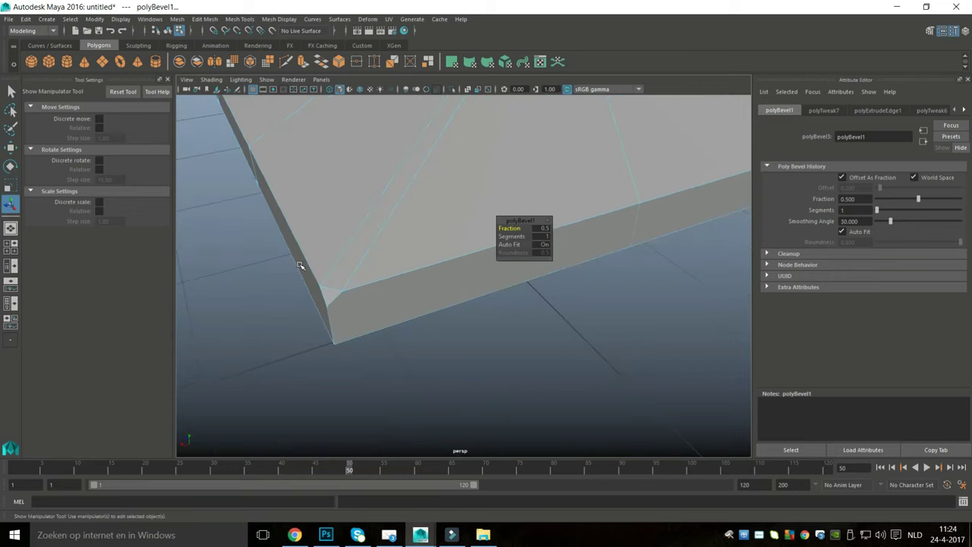
left_click_drag(283, 276, 257, 304, "alt")
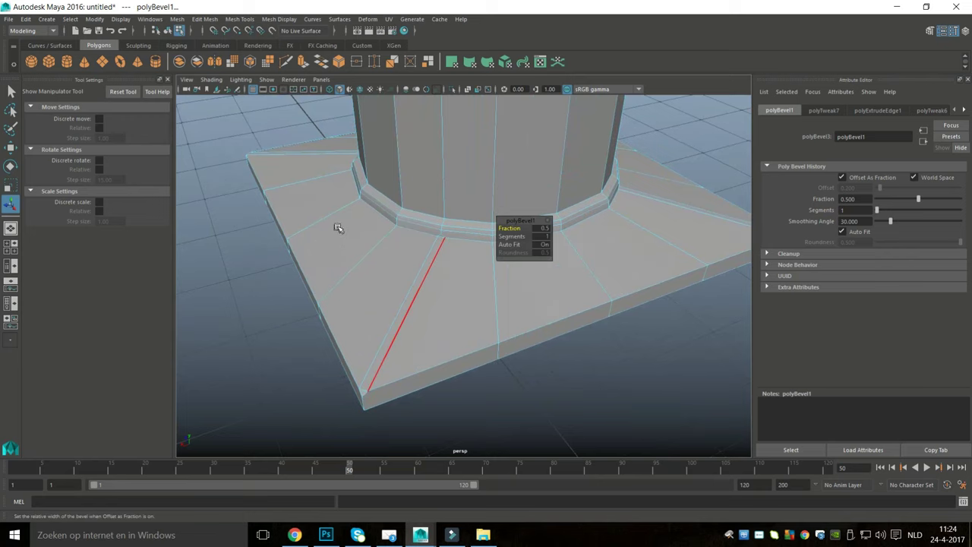
Step: Select the four narrow diagonal faces created by the bevel at the plate's corners
right_click_drag(338, 221, 339, 220)
left_click_drag(331, 228, 243, 205, "alt")
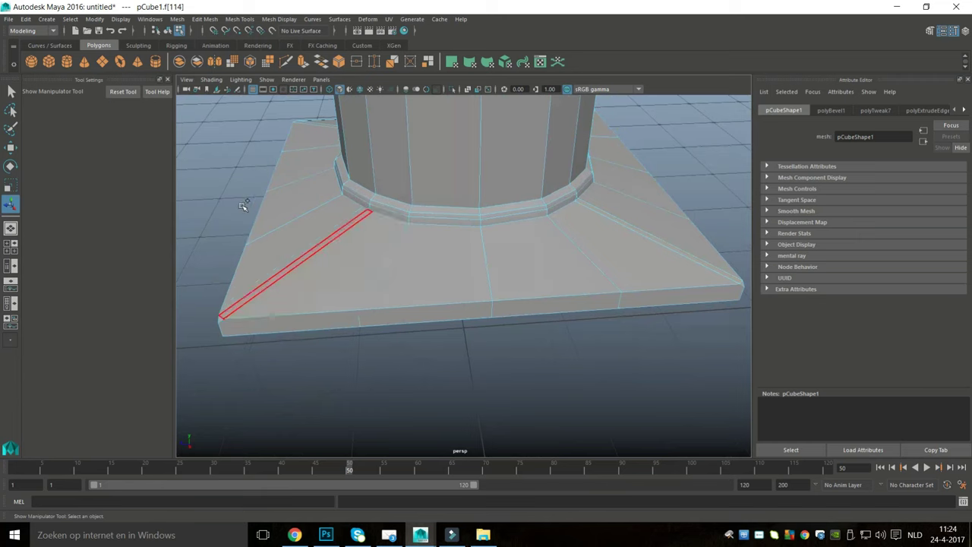
left_click(254, 200, "shift")
left_click_drag(195, 238, 286, 235, "alt")
left_click(286, 237, "shift")
left_click_drag(212, 245, 304, 243, "alt")
left_click(488, 312, "shift")
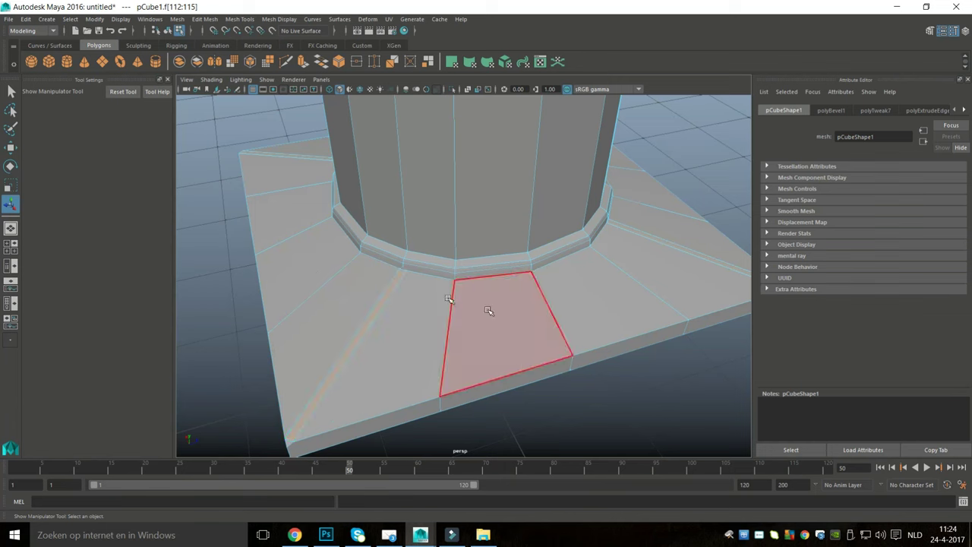
Step: Extrude the four selected diagonal faces and move them slightly upward to form raised strips at the plate's corners
key("ctrl+e")
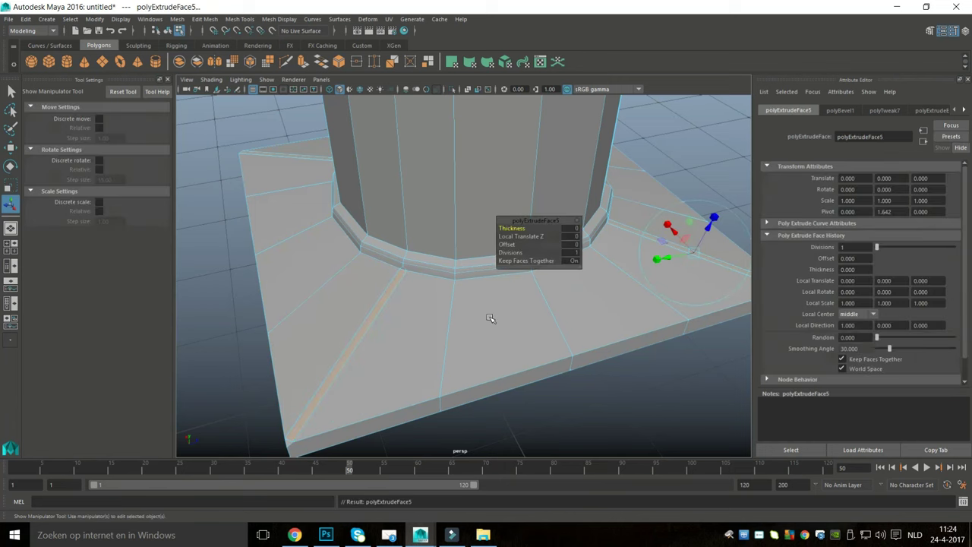
key("w")
left_click(494, 183)
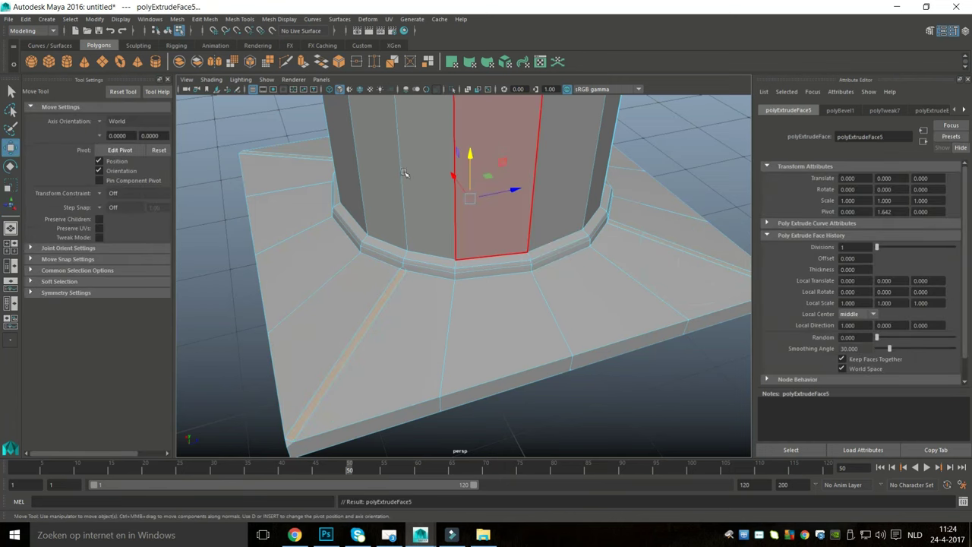
mouse_move(379, 124)
middle_mouse_down()
mouse_move(374, 111)
mouse_move(377, 119)
middle_mouse_up()
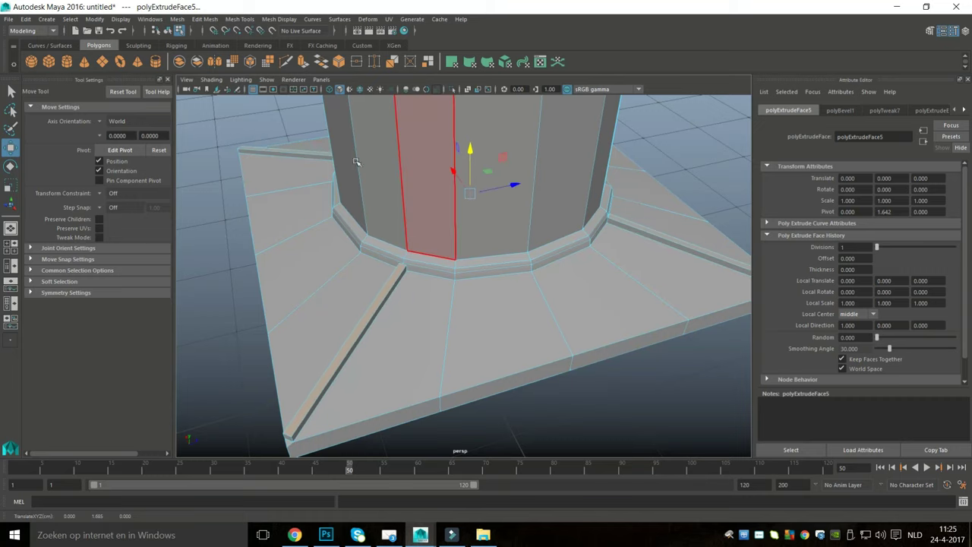
scroll(358, 178, "up", 4)
left_click_drag(366, 179, 397, 299, "alt")
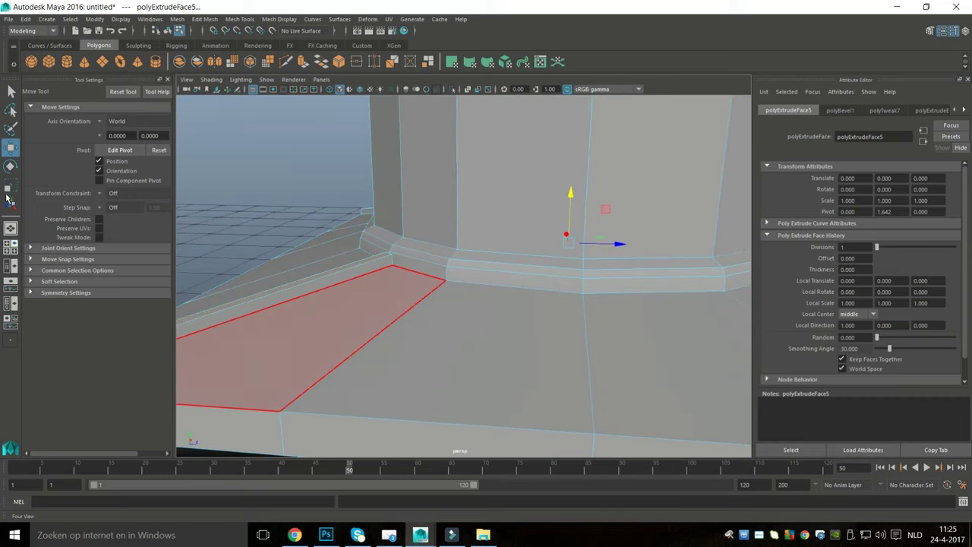
Step: In the front view, undo the stray column face selection and fine-tune the height of the extruded diagonal strips
left_click(10, 244)
key("space")
middle_click_drag(300, 360, 298, 303, "alt")
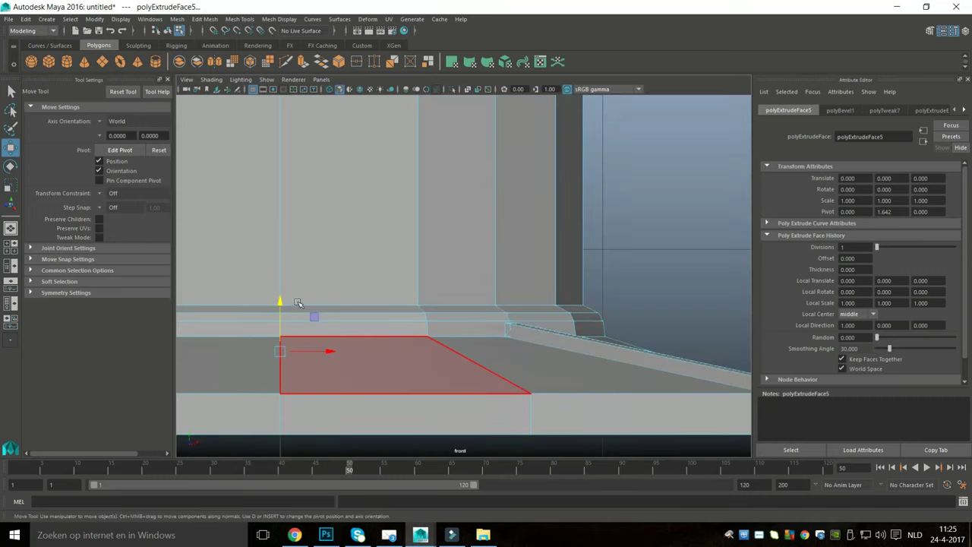
left_click(220, 229)
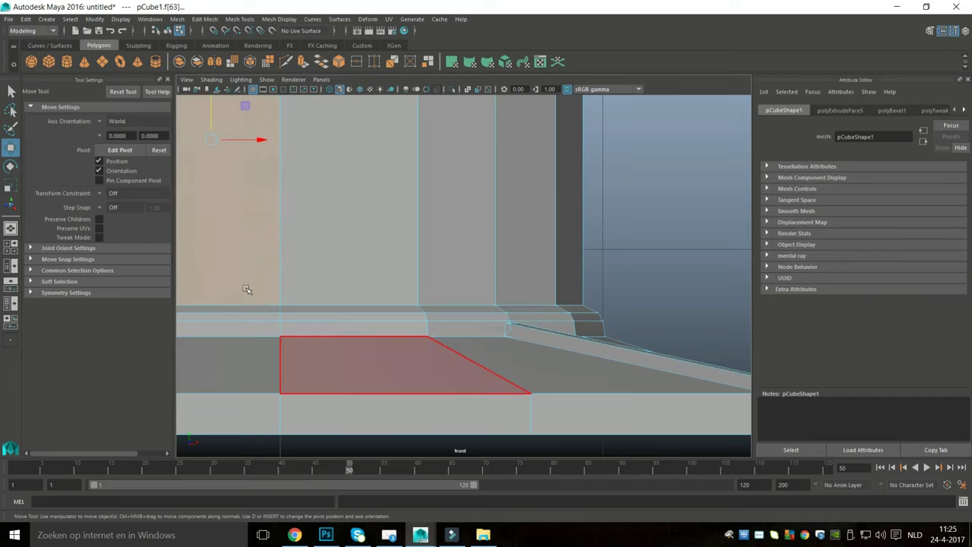
key("ctrl+z")
mouse_move(227, 246)
middle_mouse_down()
mouse_move(233, 228)
mouse_move(233, 238)
middle_mouse_up()
key("ctrl+z")
key("ctrl+z")
key("ctrl+z")
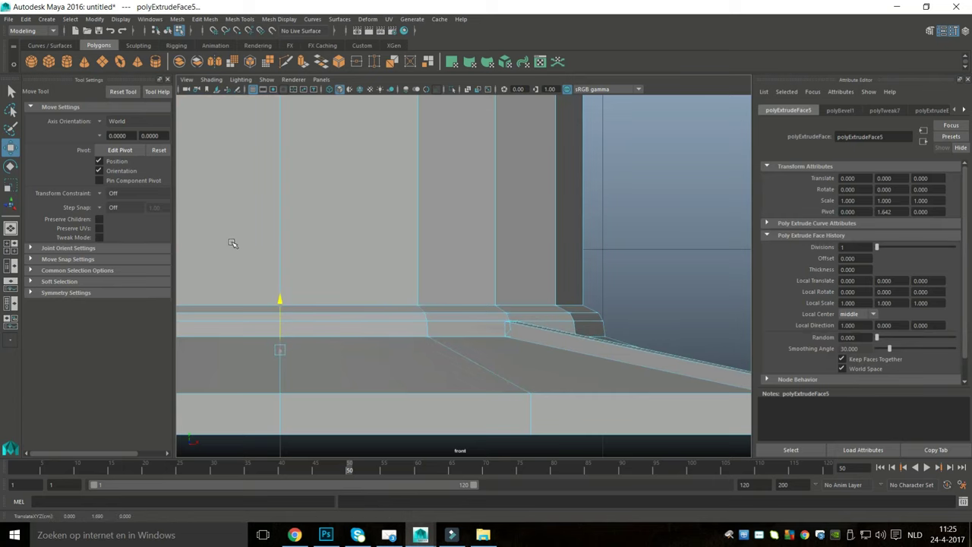
key("ctrl+z")
Step: In the perspective view, switch to vertex editing and select the upper outer end vertices of a diagonal strip at the plate's corner
left_click(11, 247)
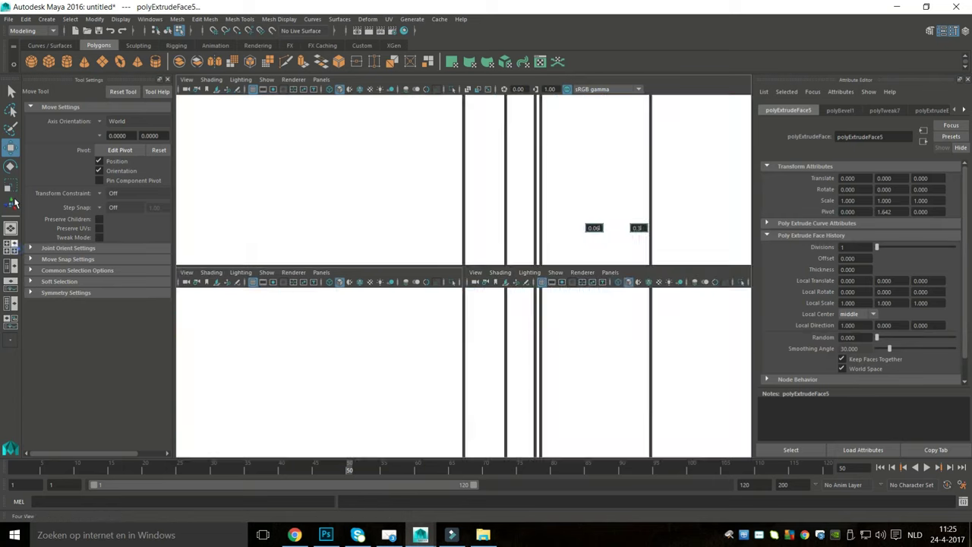
key("space")
scroll(361, 196, "down", 5)
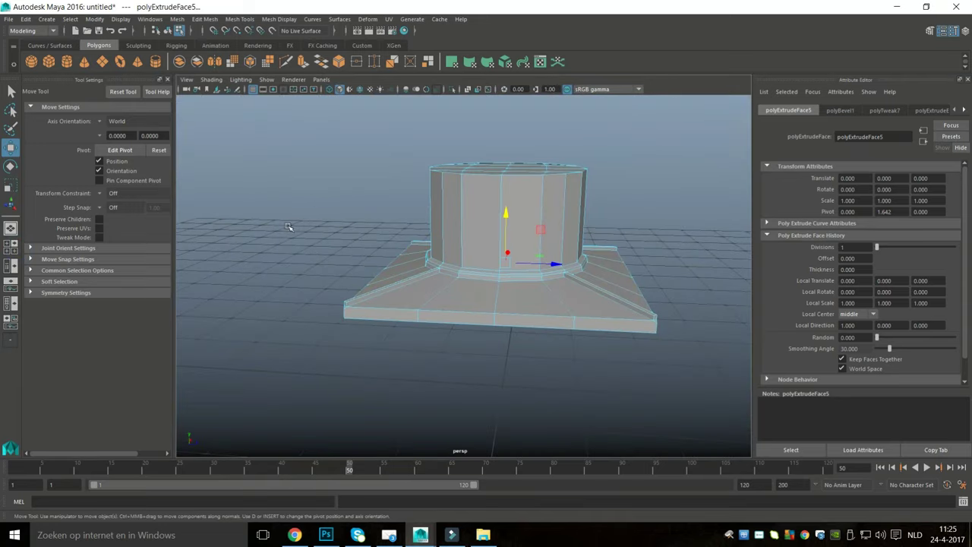
left_click_drag(265, 276, 280, 258, "alt")
scroll(281, 257, "up", 6)
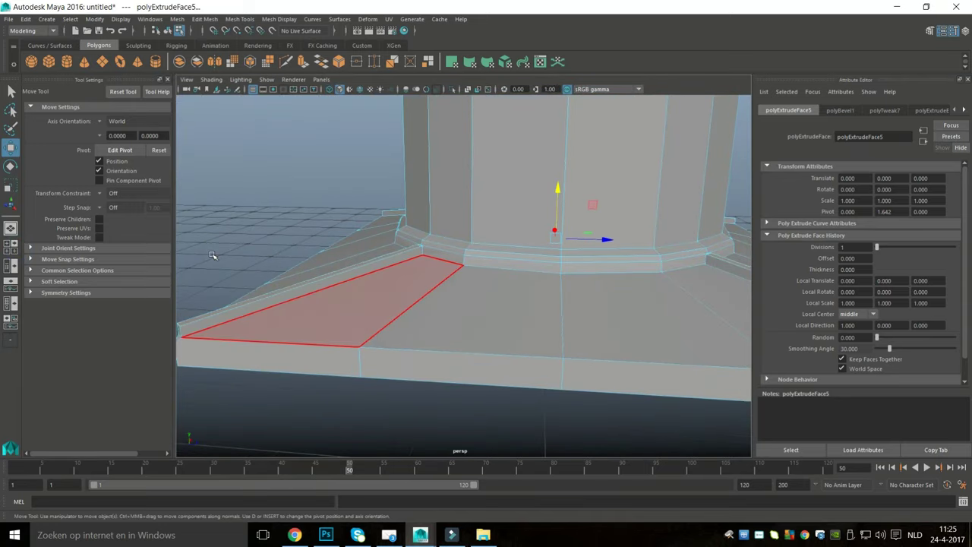
middle_click_drag(228, 265, 273, 259, "alt")
left_click_drag(274, 259, 329, 259, "alt")
right_click_drag(329, 259, 287, 259)
left_click_drag(243, 289, 243, 254, "alt")
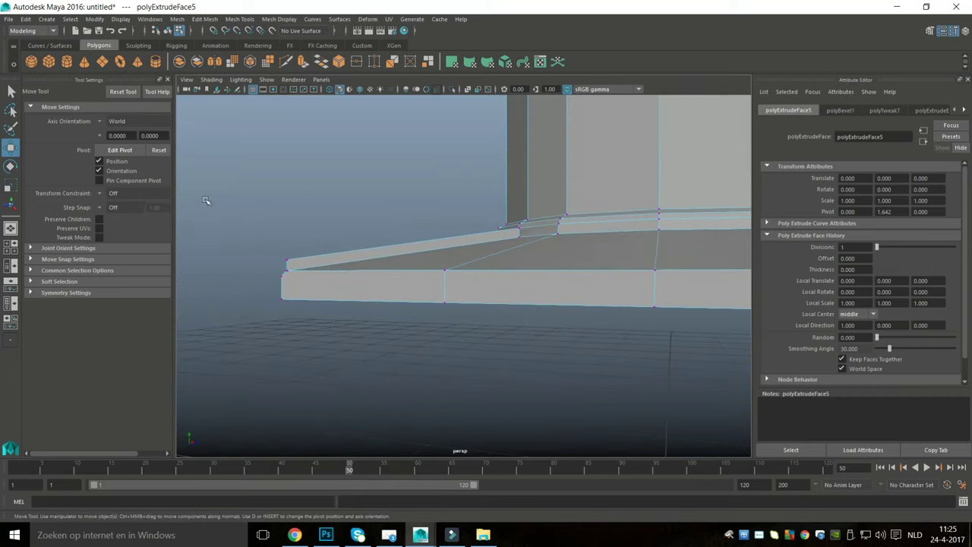
left_click_drag(302, 263, 271, 198)
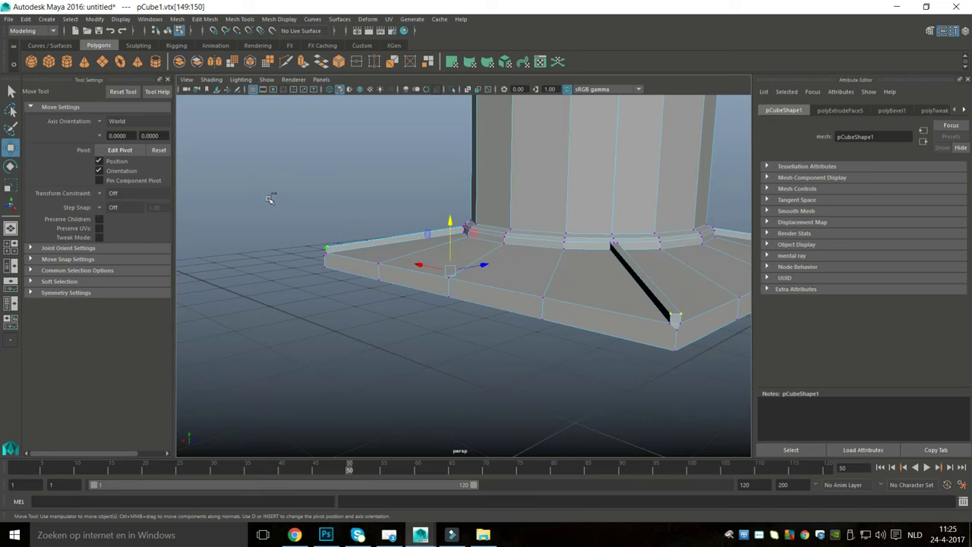
Step: Add the upper outer end vertices of the remaining diagonal strips to the selection and activate the Scale tool
left_click_drag(216, 268, 495, 260, "alt")
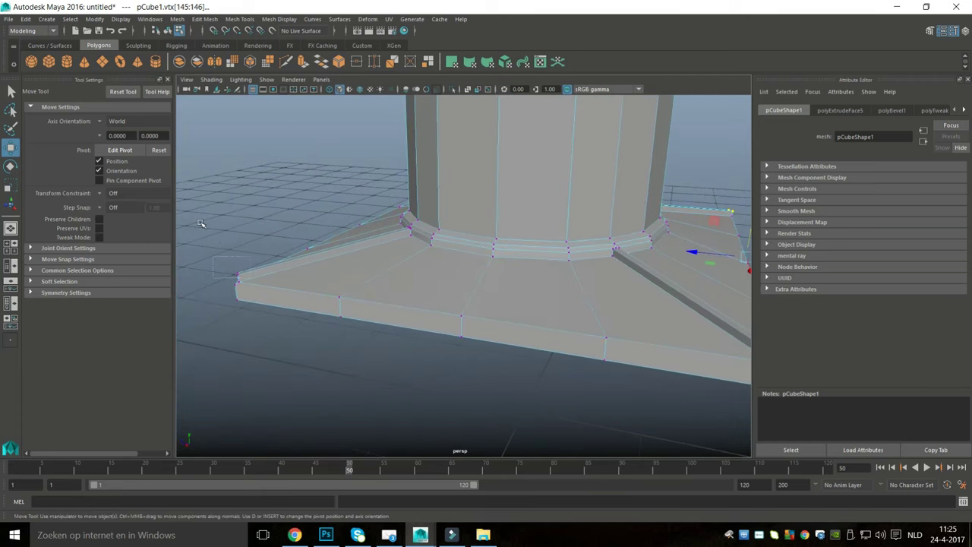
left_click_drag(199, 221, 199, 219, "shift")
left_click_drag(181, 269, 274, 248, "alt")
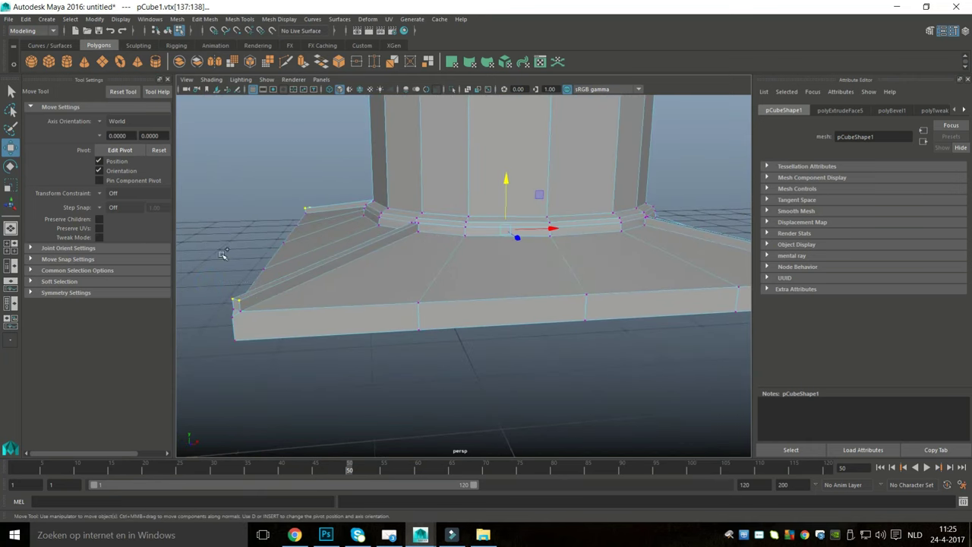
key("r")
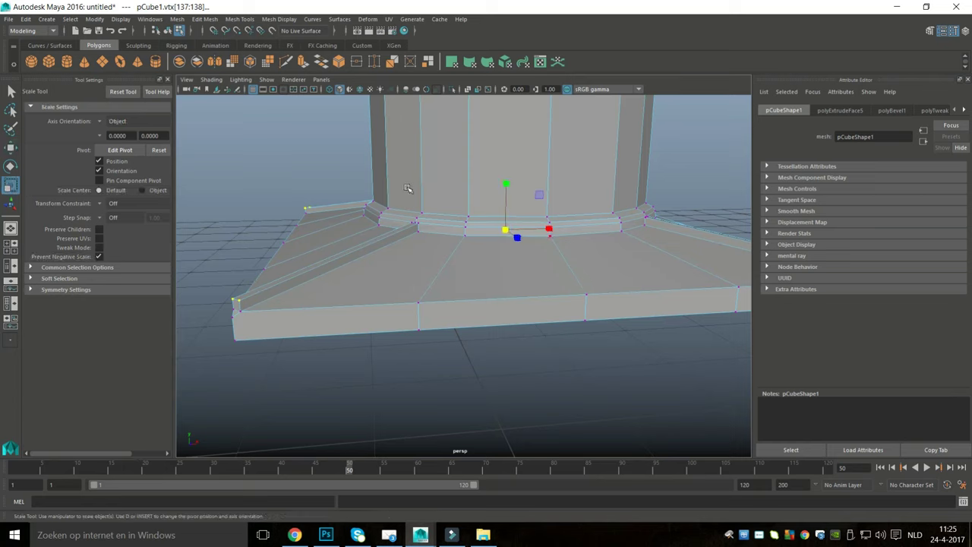
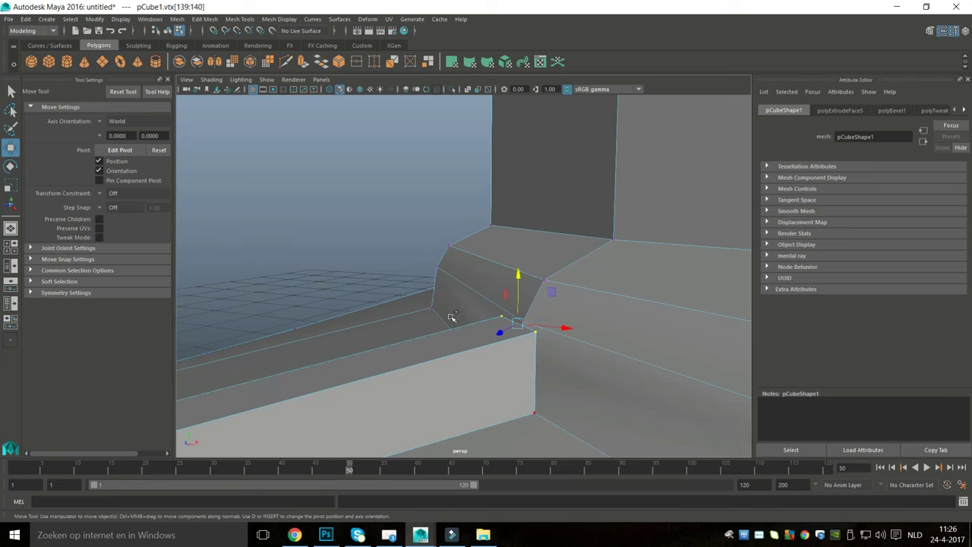
Step: Select the upper inner end vertices of all four diagonal strips where they meet the rim around the column
key("4")
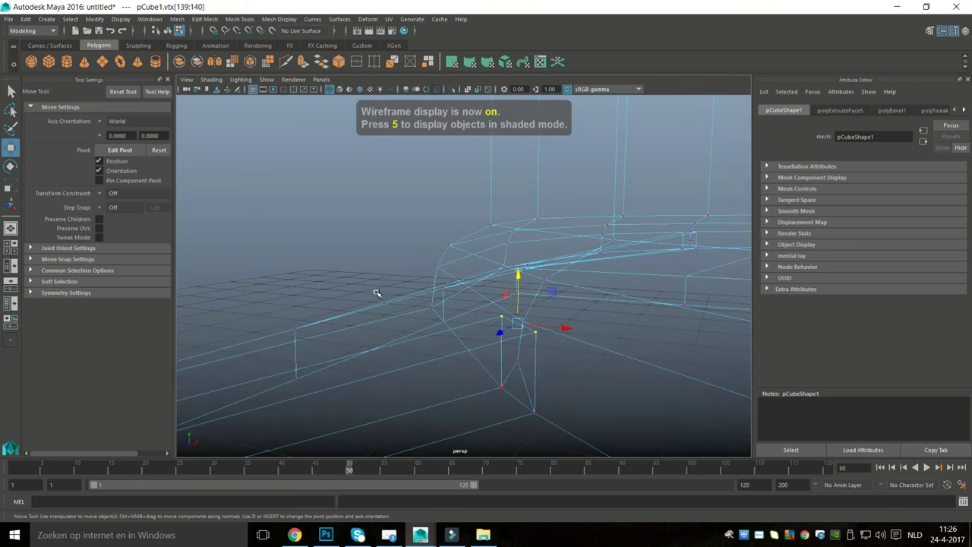
key("5")
left_click_drag(326, 269, 354, 260, "alt")
middle_click_drag(355, 259, 425, 294, "alt")
scroll(429, 293, "down", 5)
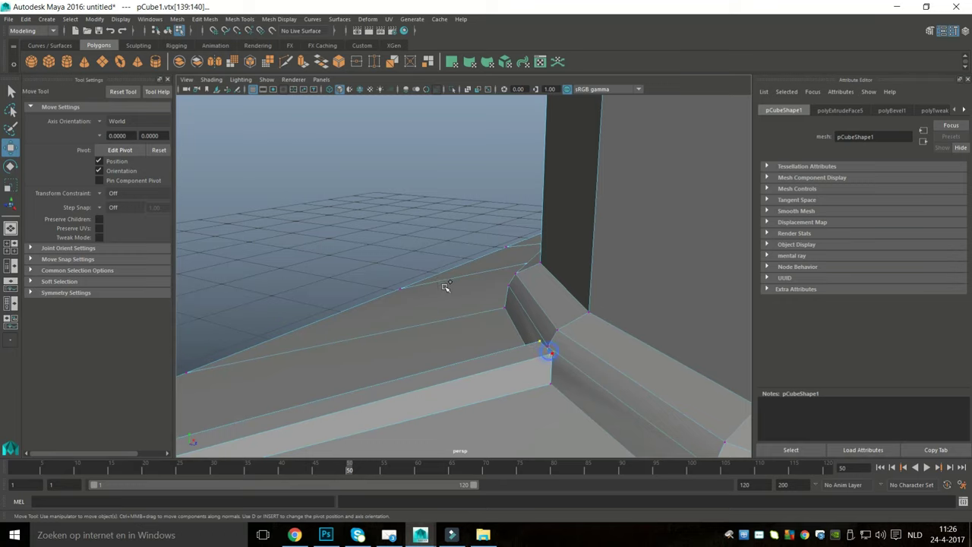
left_click_drag(370, 273, 539, 293, "alt")
middle_click_drag(539, 293, 645, 303, "alt")
left_click_drag(644, 302, 392, 324, "alt")
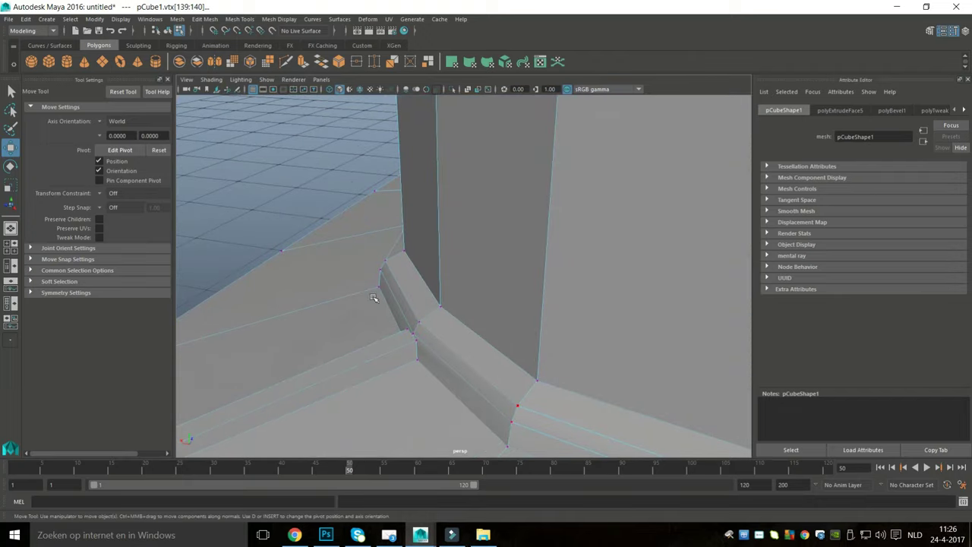
left_click(415, 340, "shift")
left_click_drag(394, 320, 411, 332, "shift")
left_click_drag(260, 262, 517, 250, "alt")
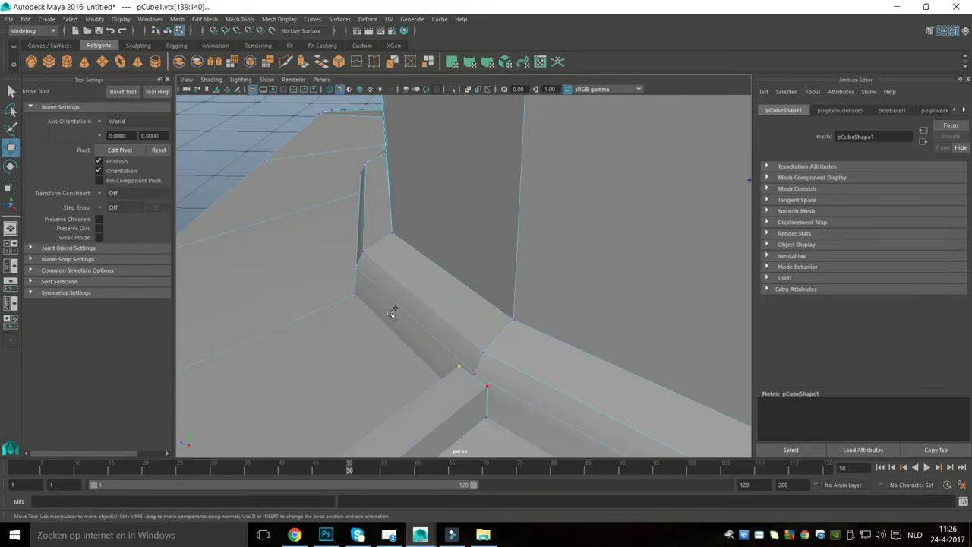
scroll(394, 312, "down", 5)
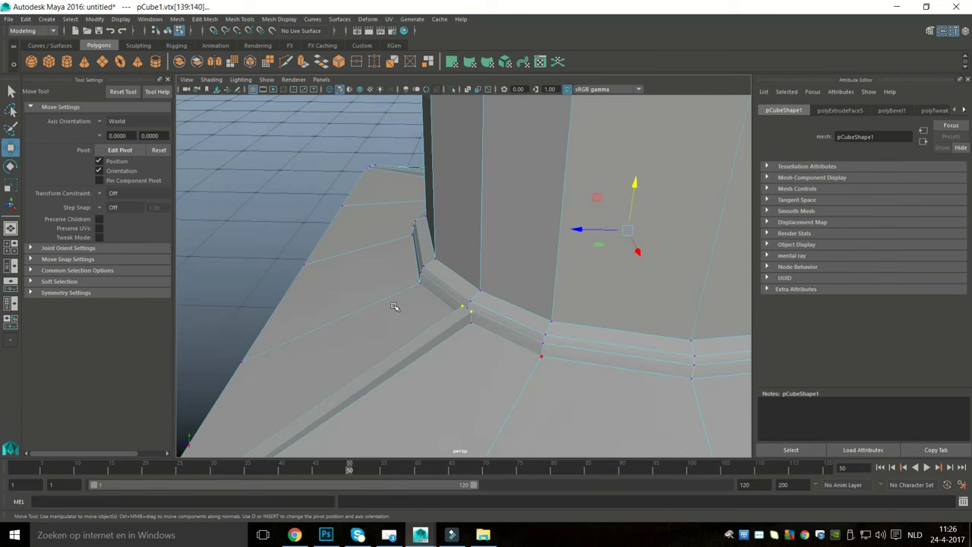
Step: Check the inner strip vertices in wireframe, then scale them slightly outward from the column's center in shaded display
key("4")
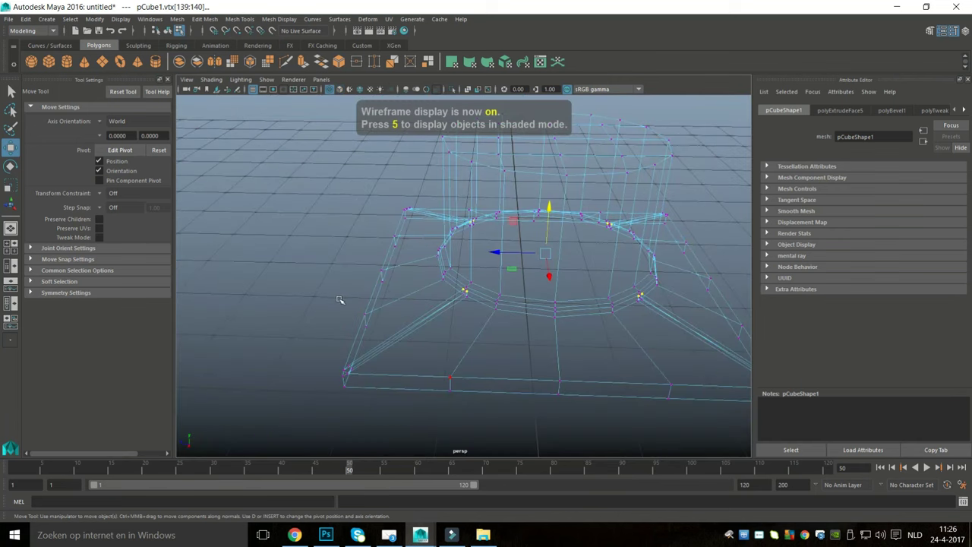
mouse_move(443, 320)
left_mouse_down("alt")
mouse_move(536, 397)
mouse_move(494, 364)
mouse_move(395, 323)
left_mouse_up("alt")
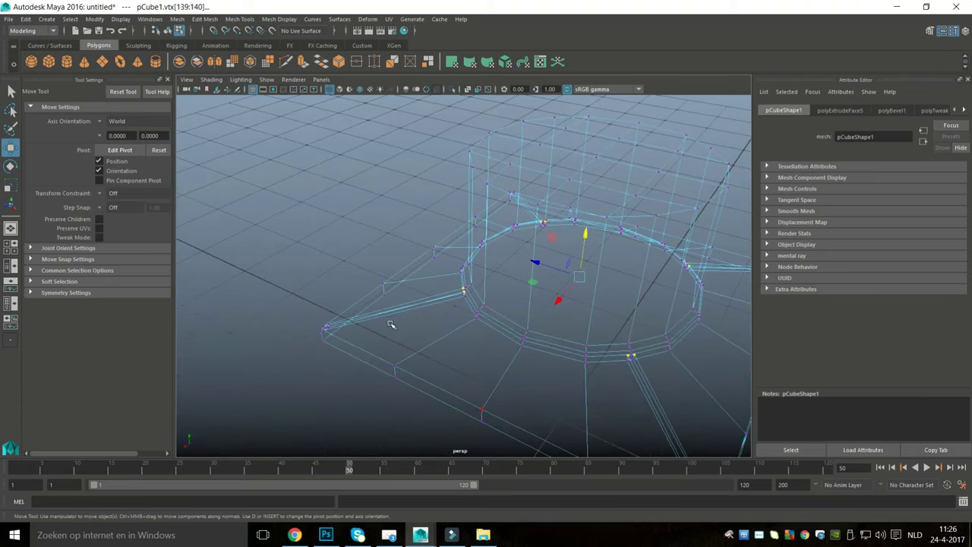
key("5")
key("r")
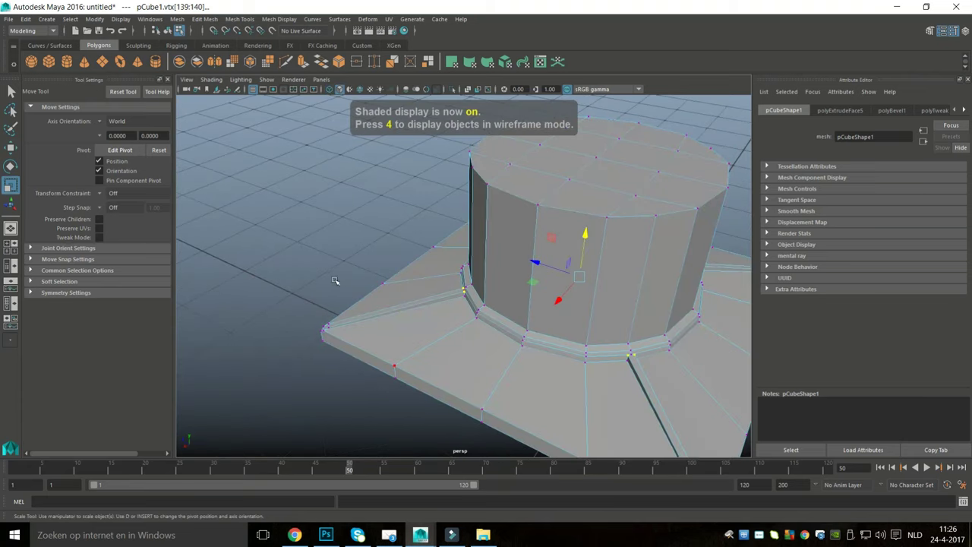
middle_click_drag(465, 223, 469, 223)
scroll(414, 258, "up", 5)
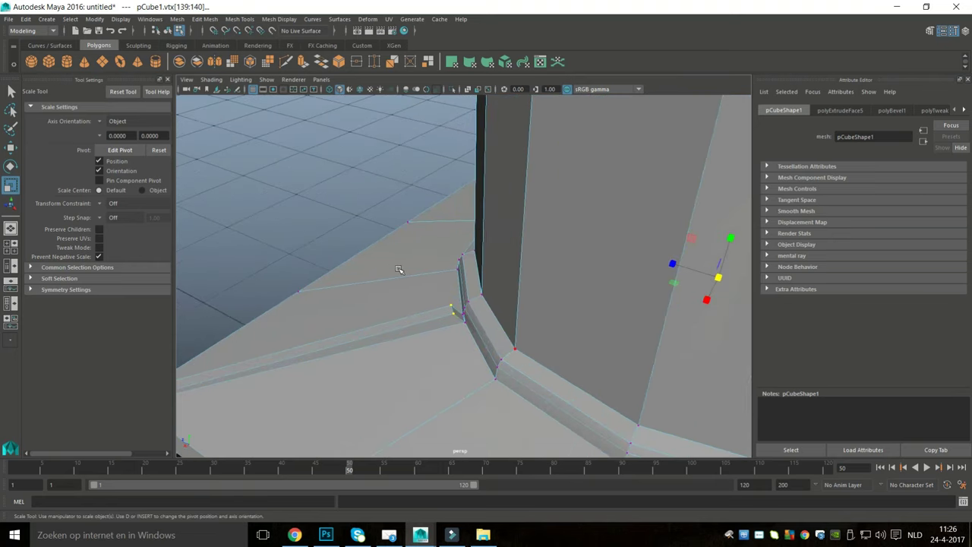
left_click_drag(396, 254, 373, 250, "alt")
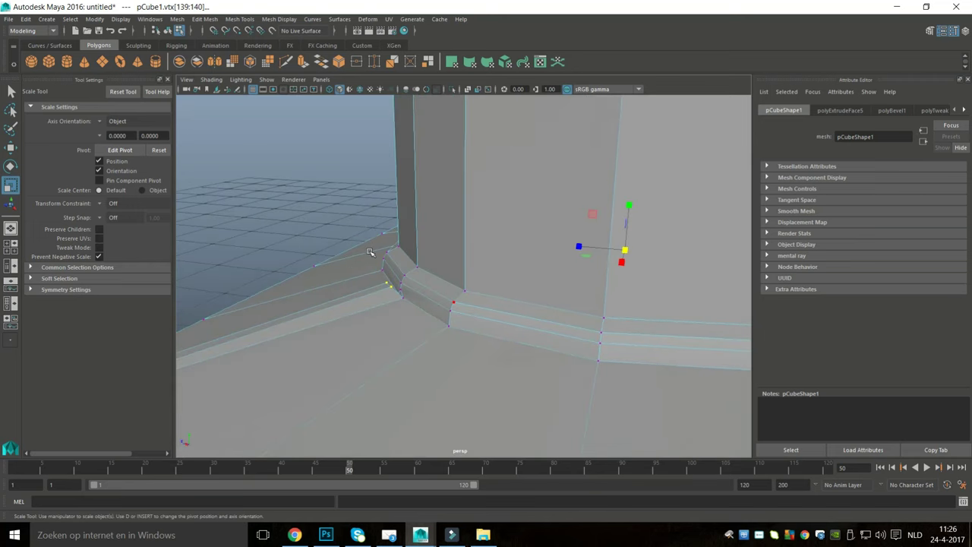
Step: Clear the strip vertex selection and select all vertices on the column's top cap
scroll(359, 260, "down", 8)
left_click(270, 218)
left_click_drag(294, 245, 334, 270, "alt")
right_click_drag(389, 216, 340, 197)
left_click_drag(456, 283, 505, 266, "alt")
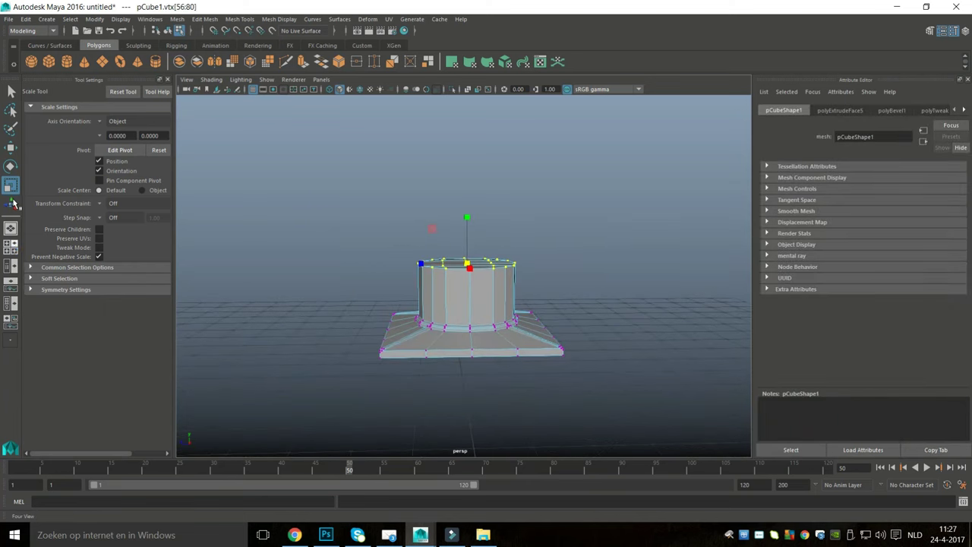
Step: In the front view, move the column's top vertices straight up by about two grid squares
left_click(11, 244)
key("space")
scroll(281, 304, "down", 5)
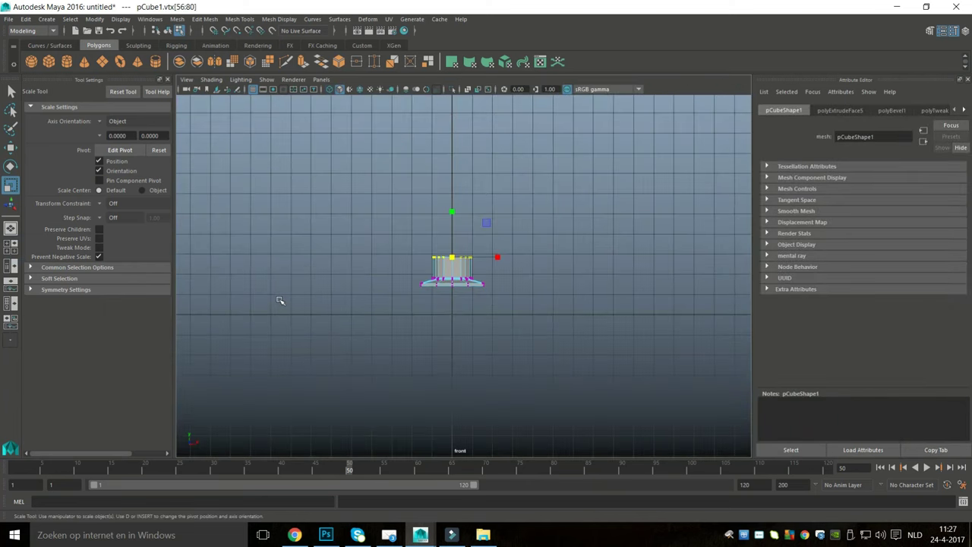
key("w")
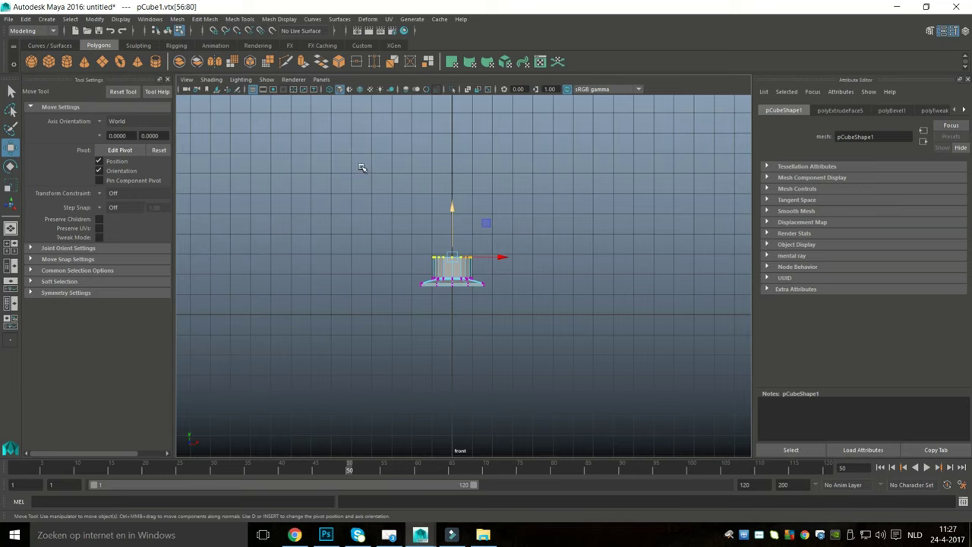
middle_click_drag(361, 167, 357, 130)
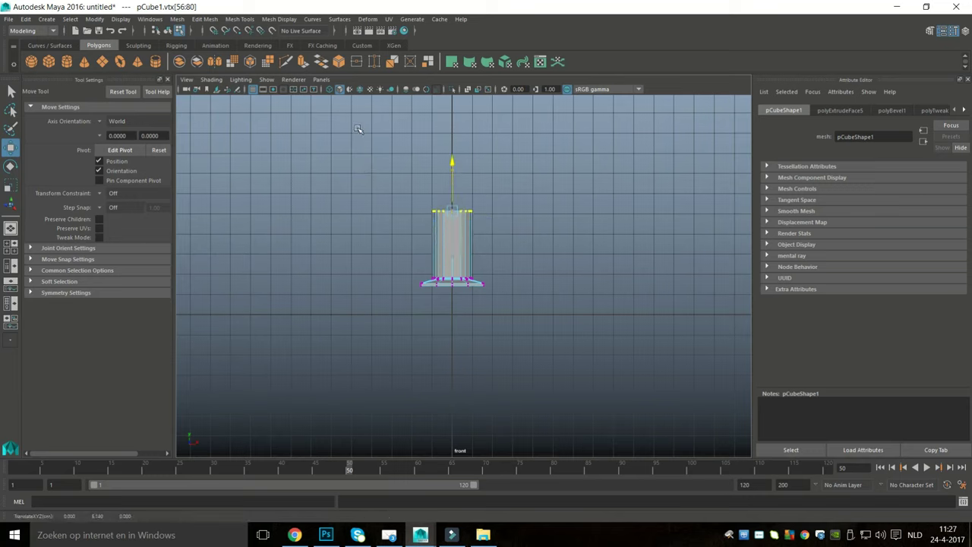
Step: Scale the column's top vertices horizontally to about 0.2 in X and Z to taper the column, then return to the perspective view
key("r")
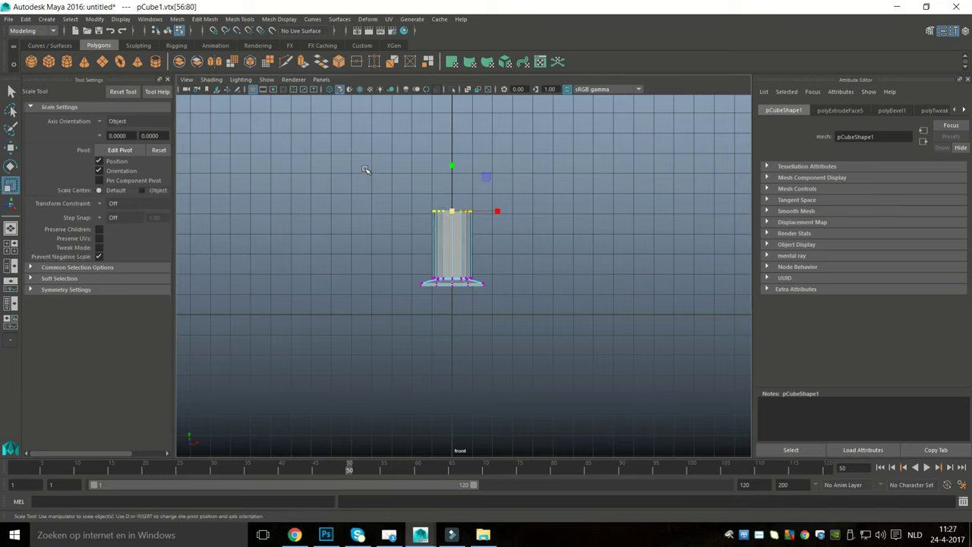
middle_click_drag(366, 168, 346, 175)
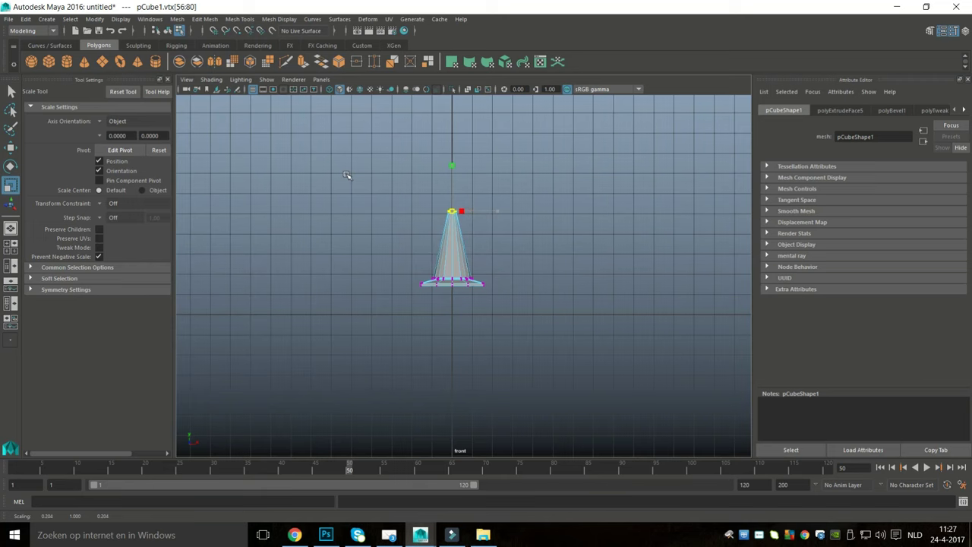
scroll(386, 256, "up", 10)
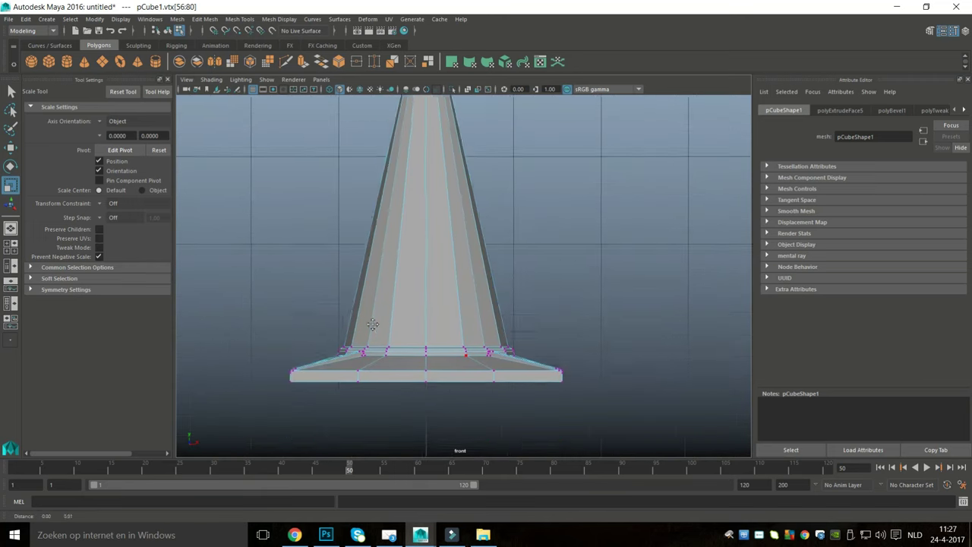
mouse_move(373, 324)
middle_mouse_down("alt")
mouse_move(375, 341)
mouse_move(389, 332)
middle_mouse_up("alt")
middle_click_drag(433, 299, 440, 256, "alt")
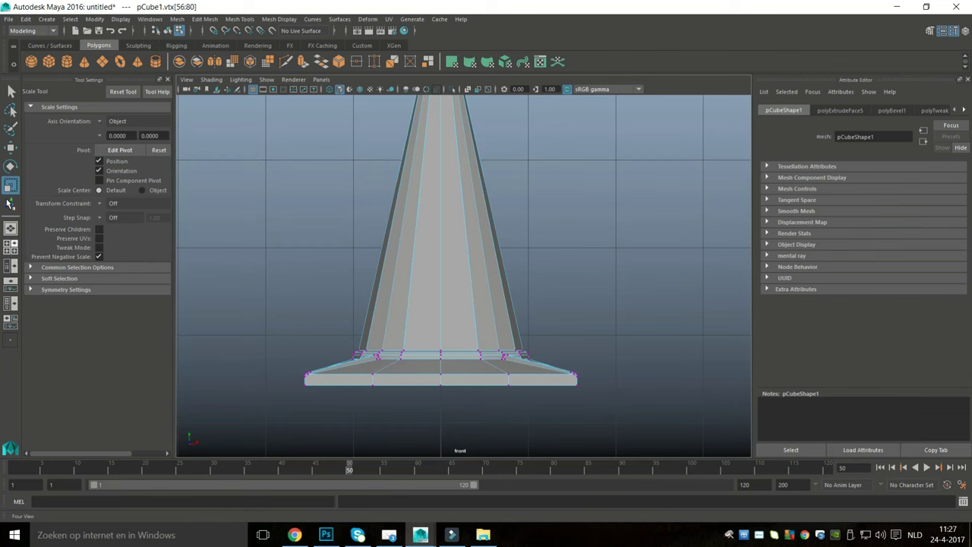
left_click(9, 247)
key("space")
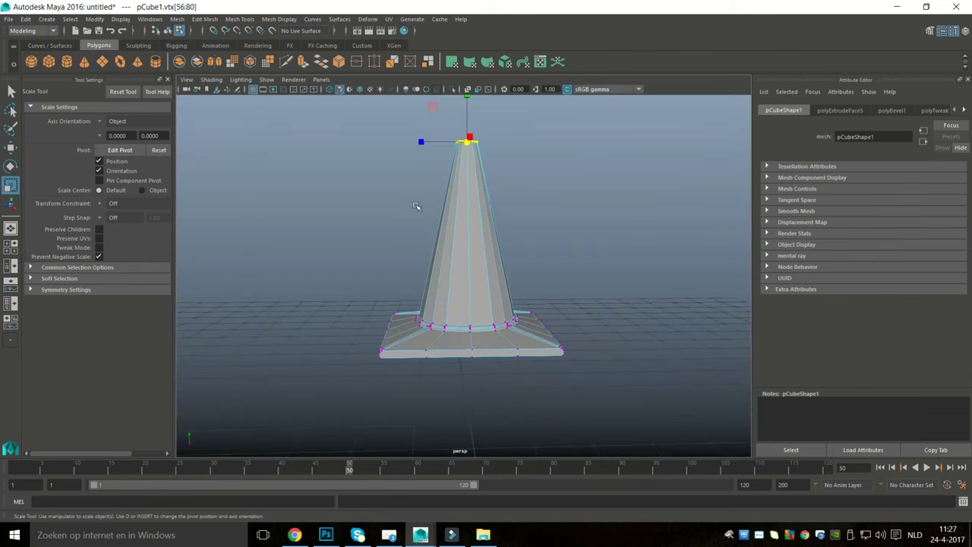
Step: In the top view, scale the four side-midpoint vertices of the cap's inner square outward to about 1.3 in X and Z
left_click_drag(416, 232, 410, 251, "alt")
scroll(452, 233, "up", 6)
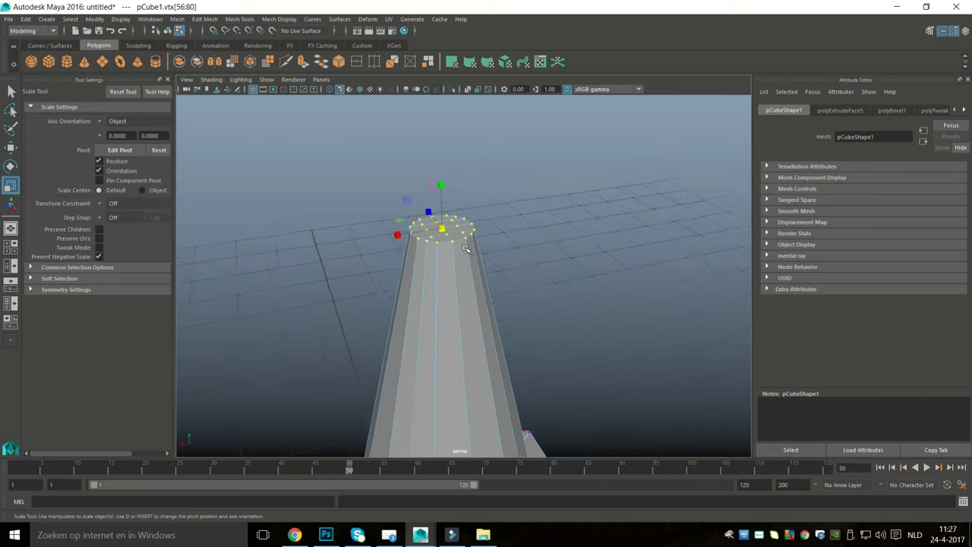
left_click_drag(441, 206, 436, 246, "alt")
scroll(441, 241, "up", 4)
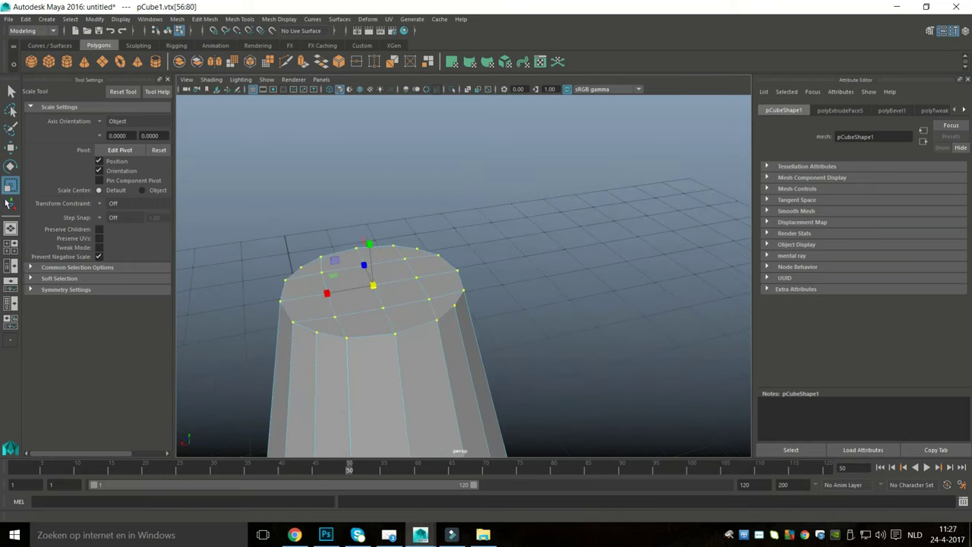
left_click(10, 247)
key("space")
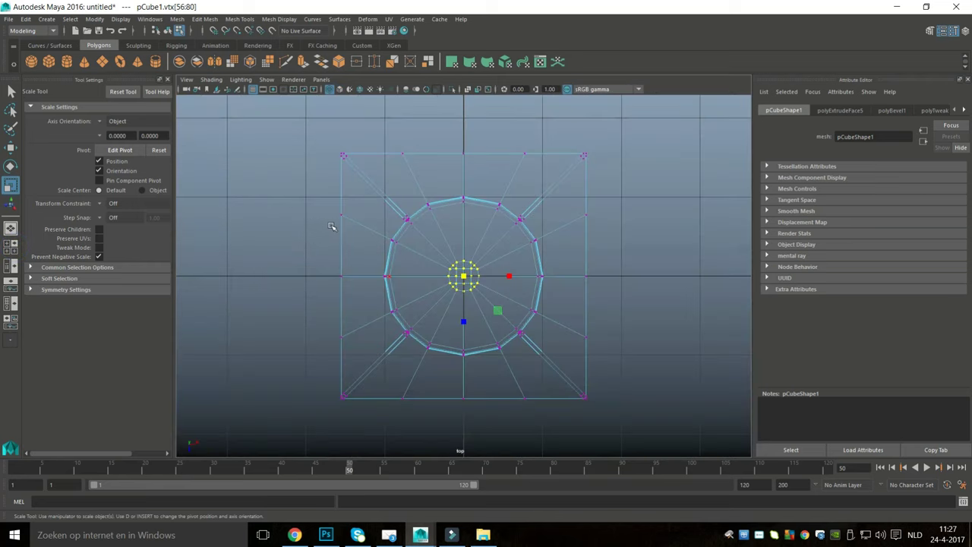
scroll(338, 227, "up", 6)
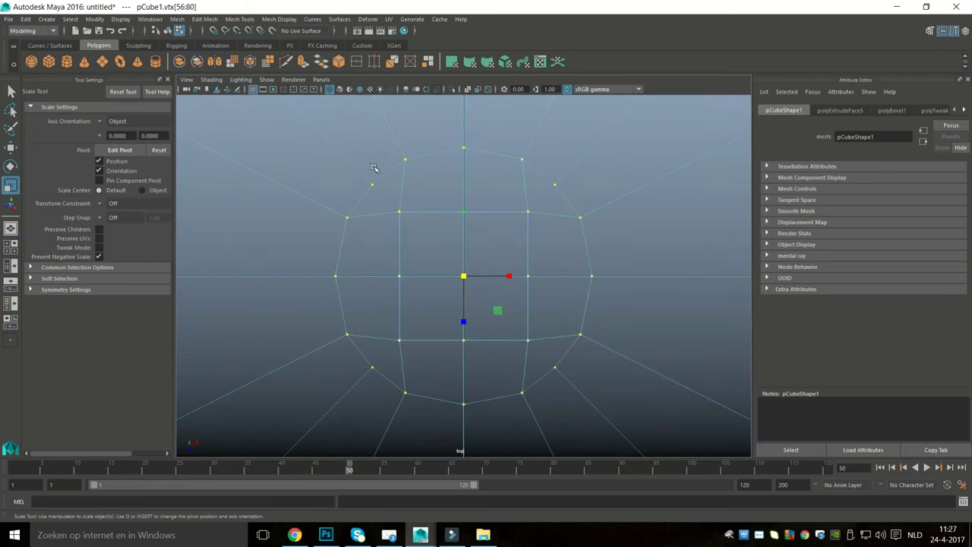
left_click(372, 164)
right_click_drag(366, 160, 326, 160)
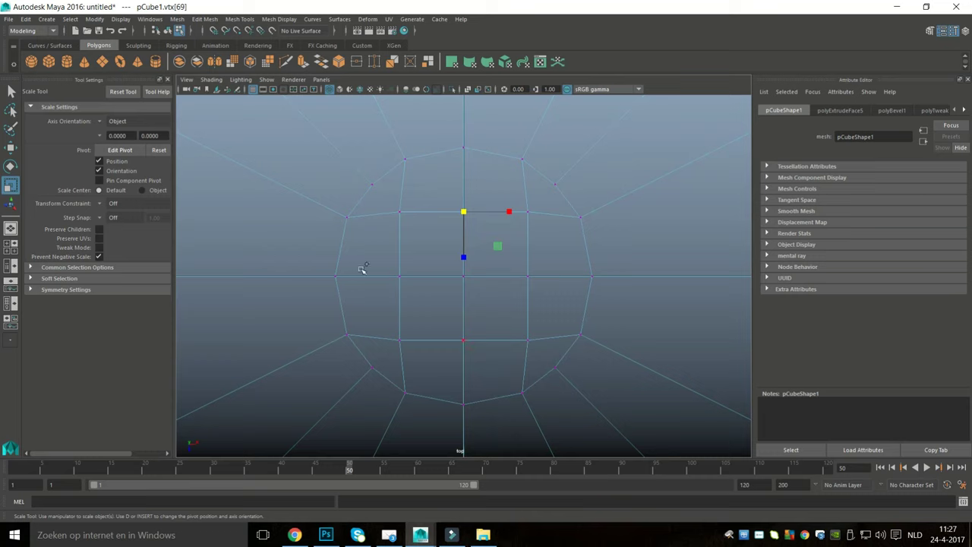
key("Down")
key("Right")
middle_click_drag(373, 221, 394, 225)
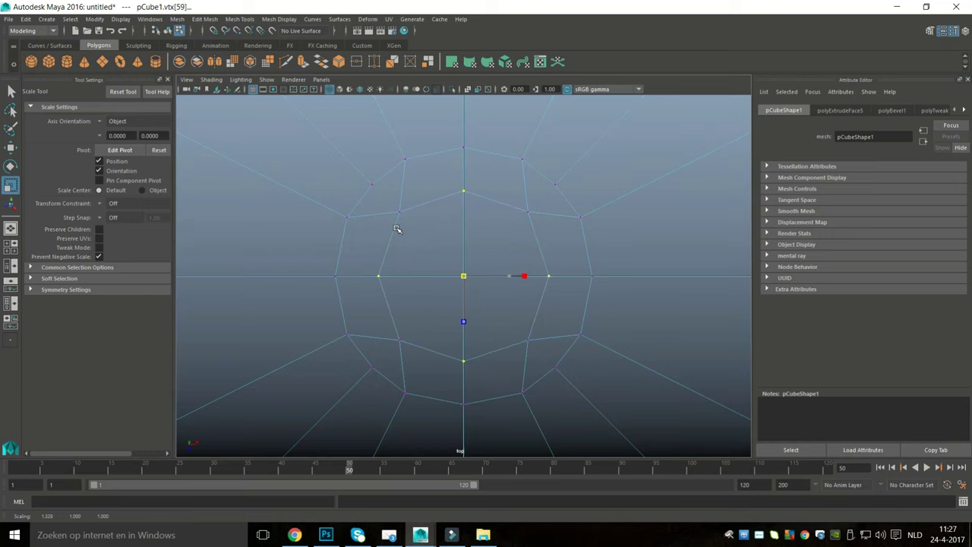
middle_click_drag(396, 229, 396, 229)
Step: Return to the perspective view and delete the four inner faces of the column's top cap
left_click(11, 246)
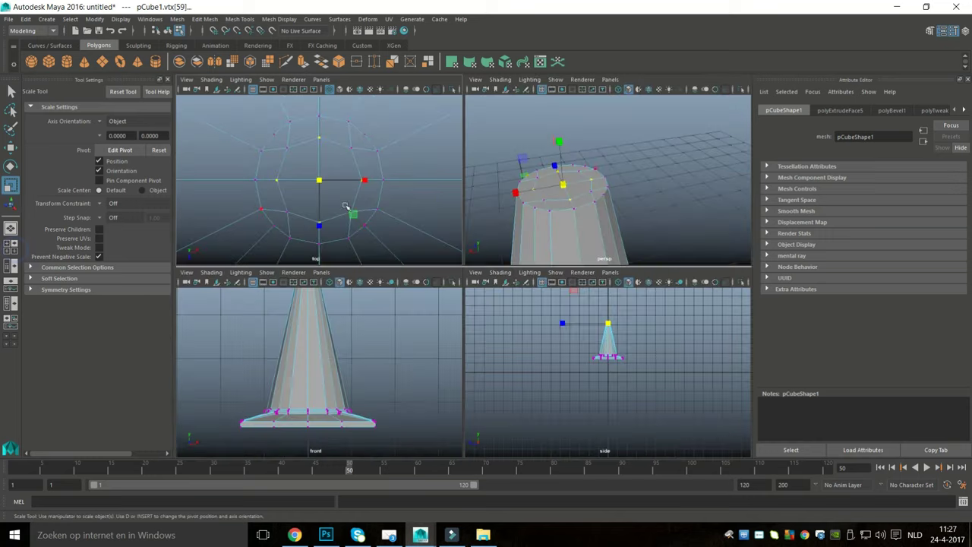
key("space")
right_click_drag(321, 222, 316, 255)
left_click(323, 242)
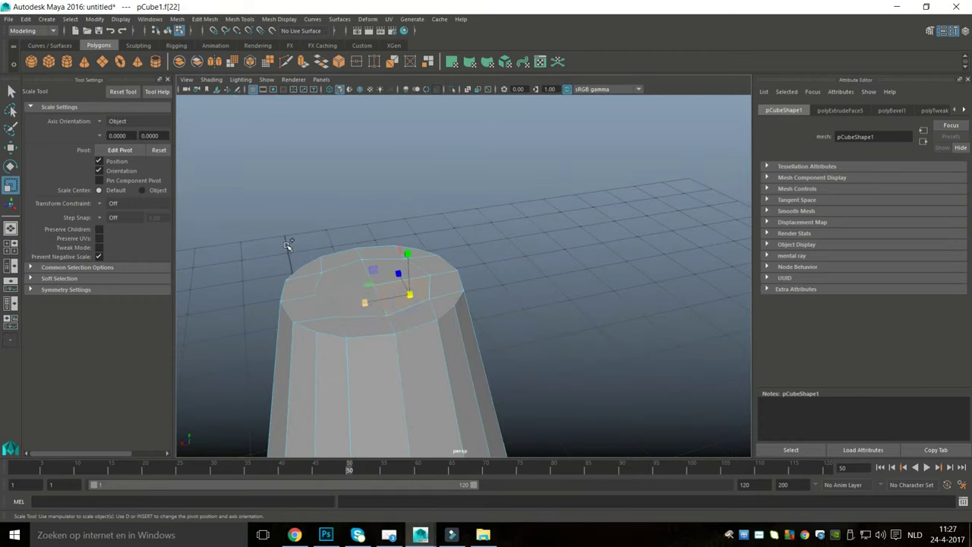
left_click(269, 223)
left_click(395, 275)
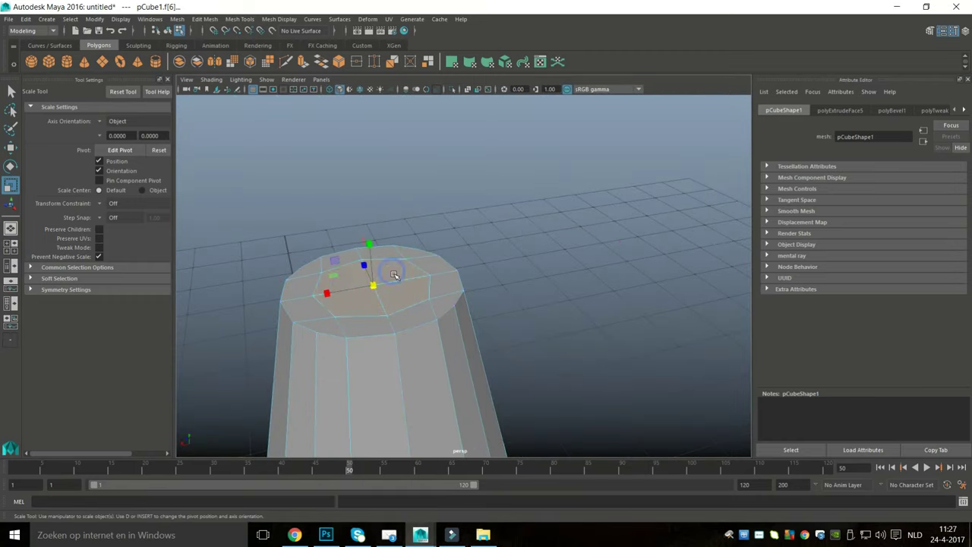
key("Delete")
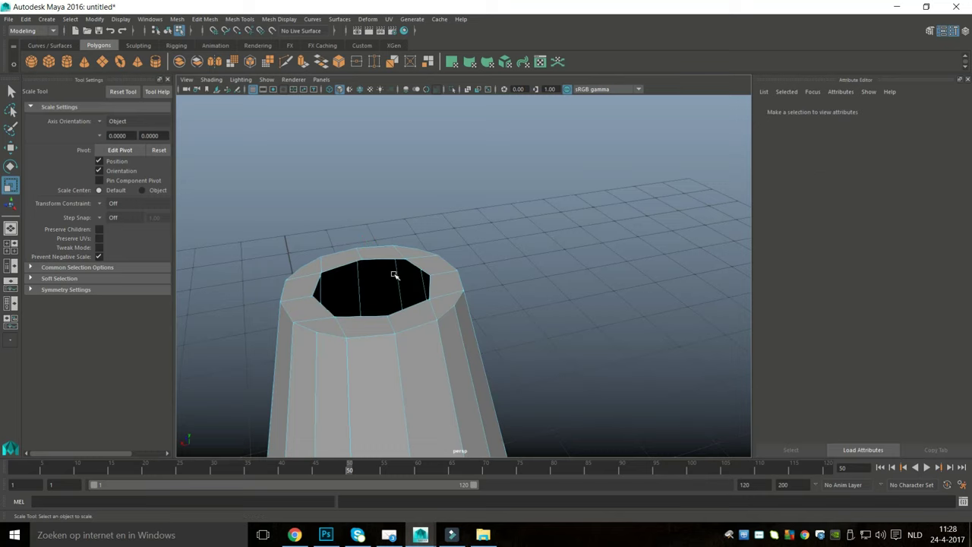
Step: Extrude the border edges of the top opening and move them down a short distance inside the column
right_click_drag(371, 244, 311, 201)
key("shift+period")
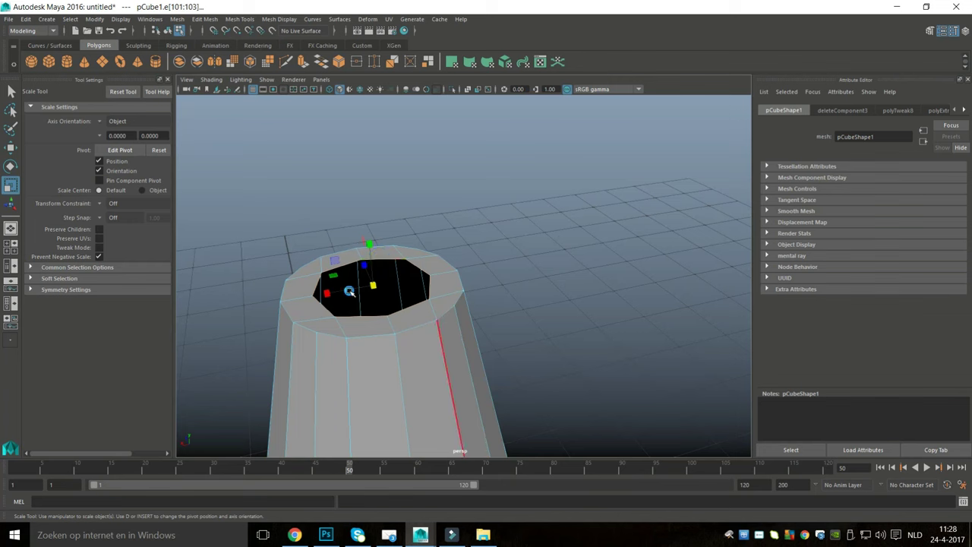
key("ctrl+e")
key("w")
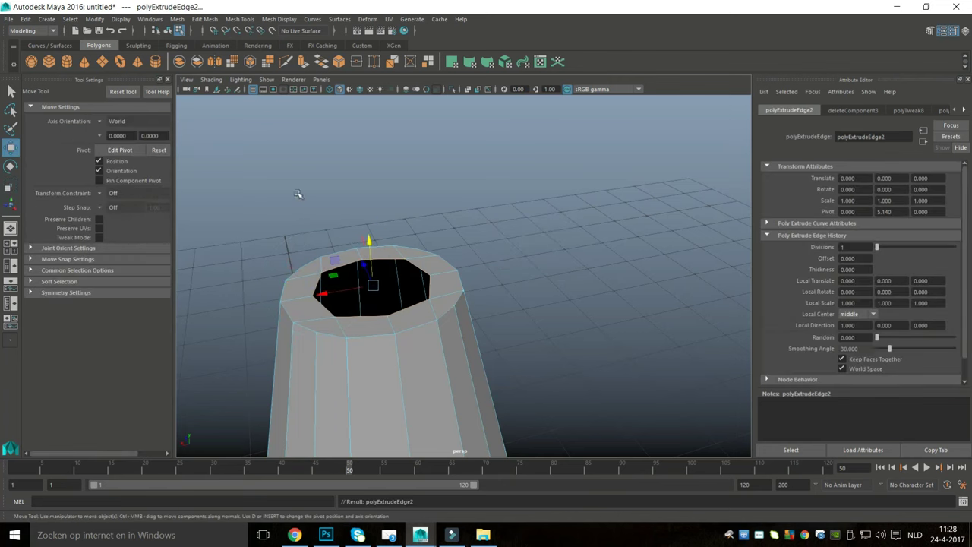
middle_click_drag(296, 191, 329, 259)
mouse_move(329, 259)
left_mouse_down("alt")
mouse_move(302, 269)
mouse_move(327, 269)
mouse_move(341, 245)
mouse_move(343, 265)
left_mouse_up("alt")
scroll(342, 265, "down", 3)
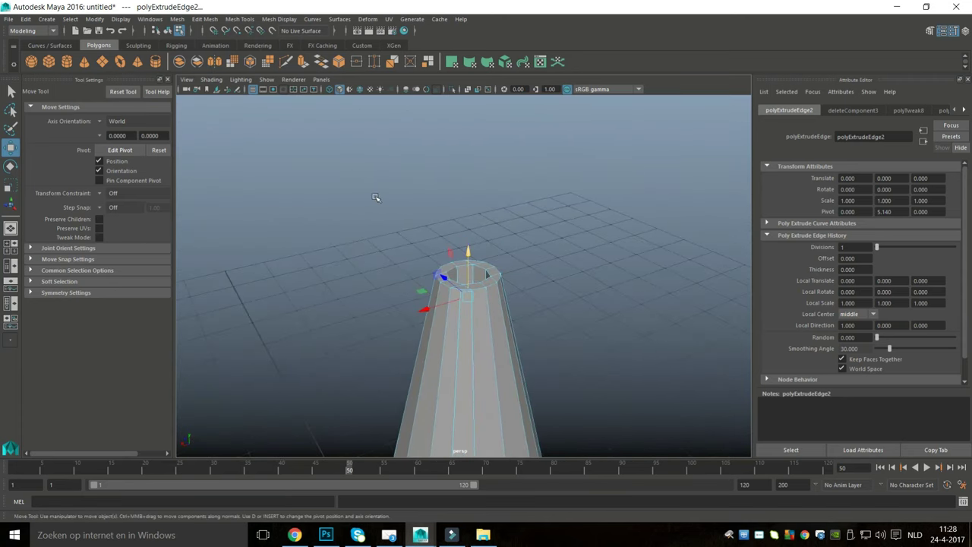
scroll(392, 236, "down", 4)
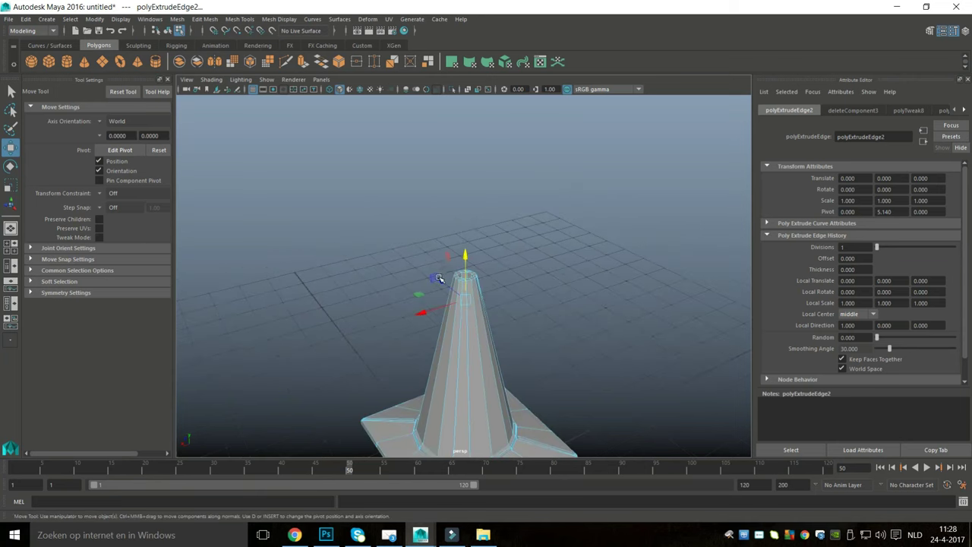
middle_click_drag(442, 280, 432, 178, "alt")
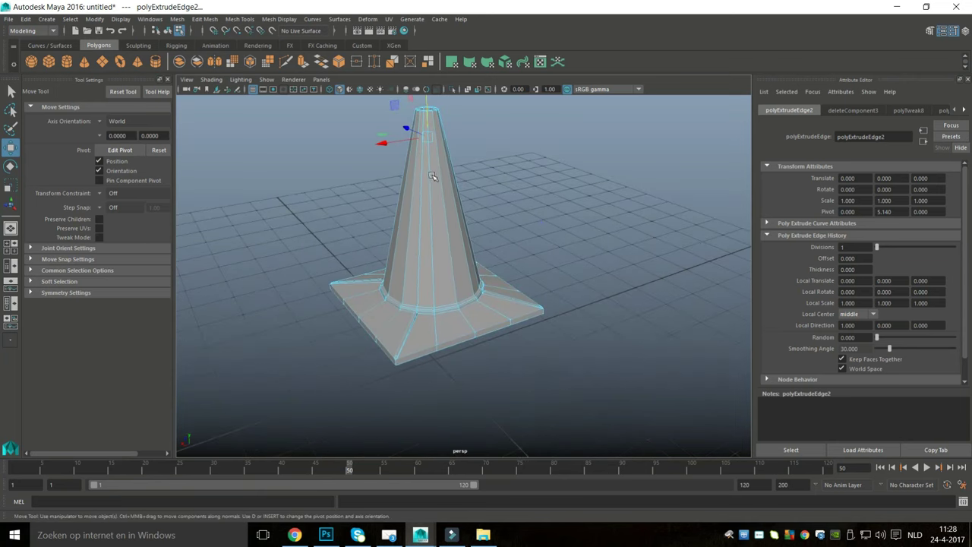
left_click(432, 179)
Step: Try to insert an edge loop around the side of the base plate
scroll(422, 206, "up", 4)
left_click_drag(421, 210, 431, 186, "alt")
middle_click_drag(431, 186, 431, 159, "alt")
scroll(403, 241, "up", 3)
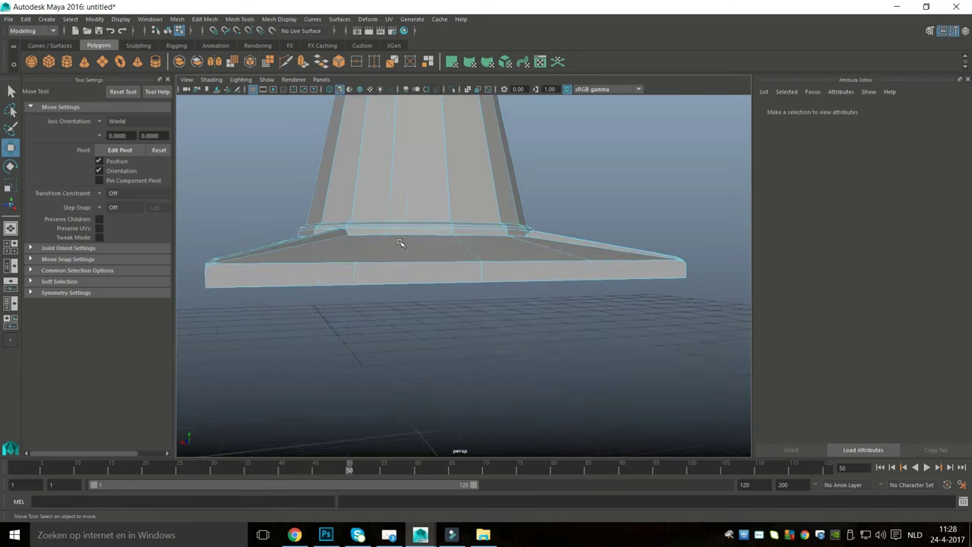
middle_click_drag(384, 249, 445, 245, "alt")
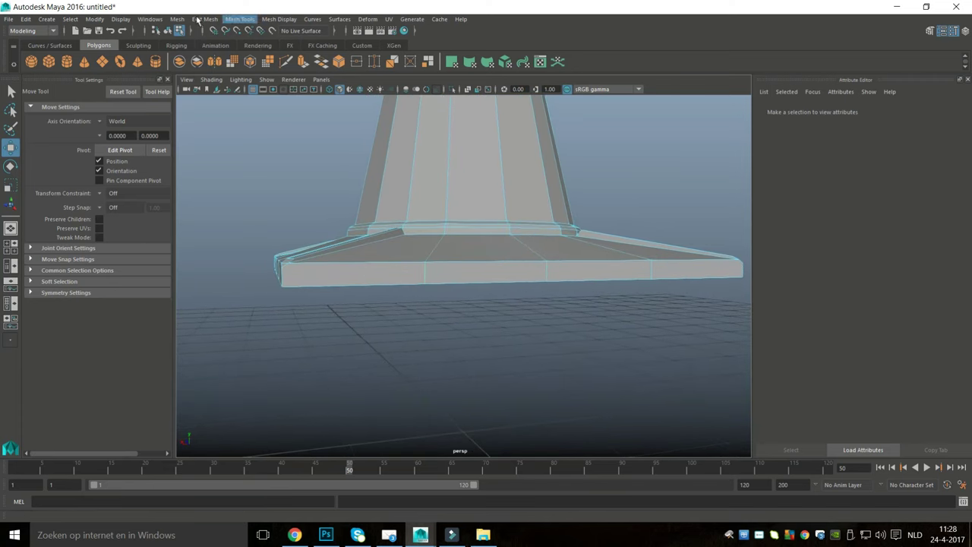
left_click(240, 19)
left_click(335, 96)
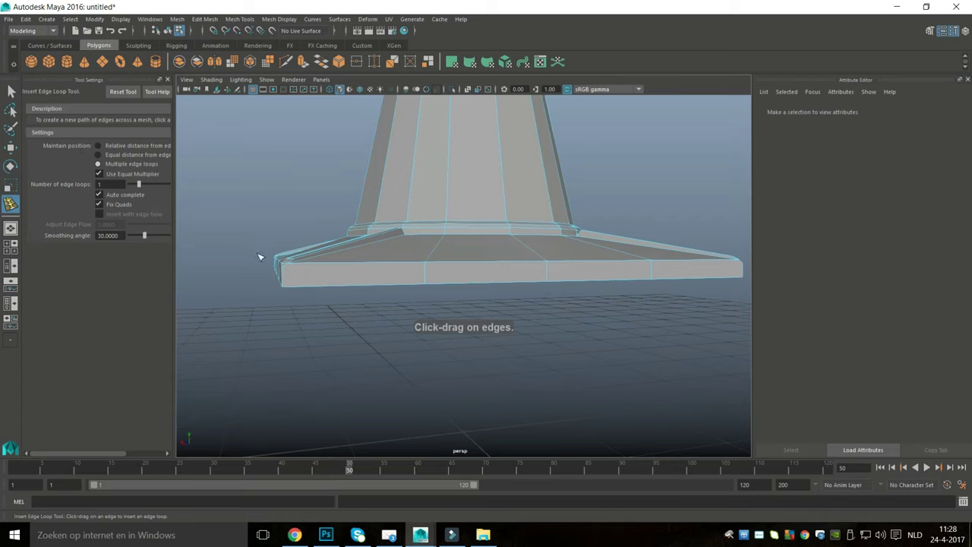
scroll(274, 264, "up", 2)
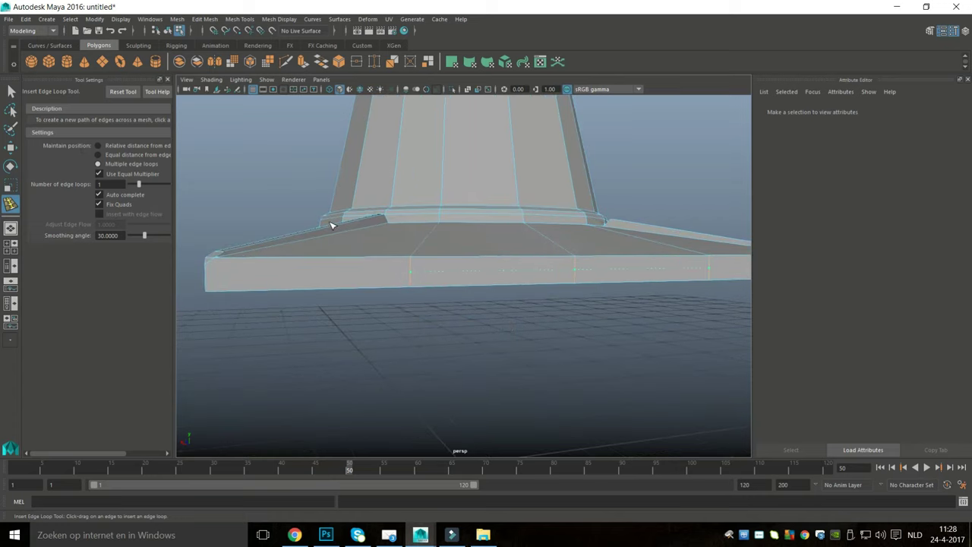
left_click_drag(331, 225, 333, 237)
left_click_drag(365, 289, 395, 292, "alt")
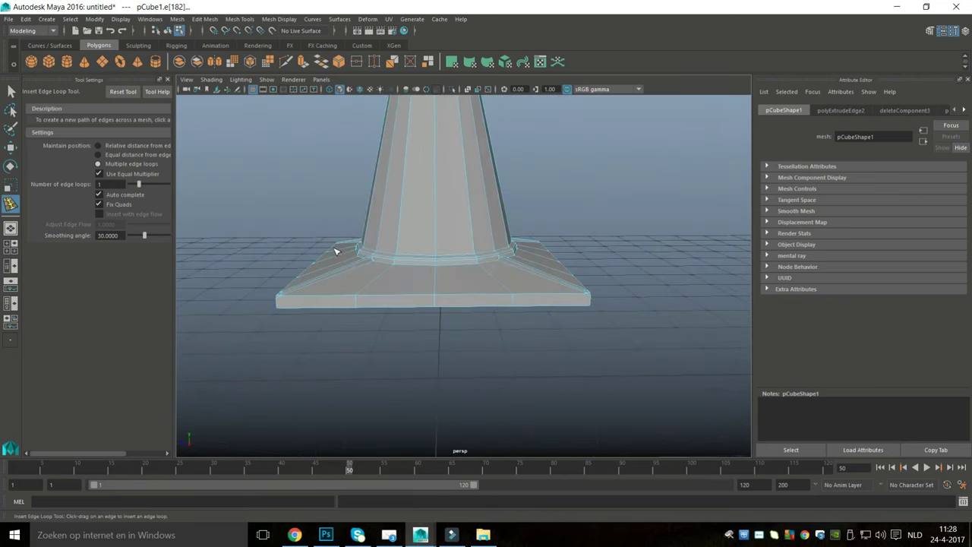
Step: Select only the plate's bottom border edges in the front view, then extrude and scale them slightly outward into a narrow ledge
left_click(10, 246)
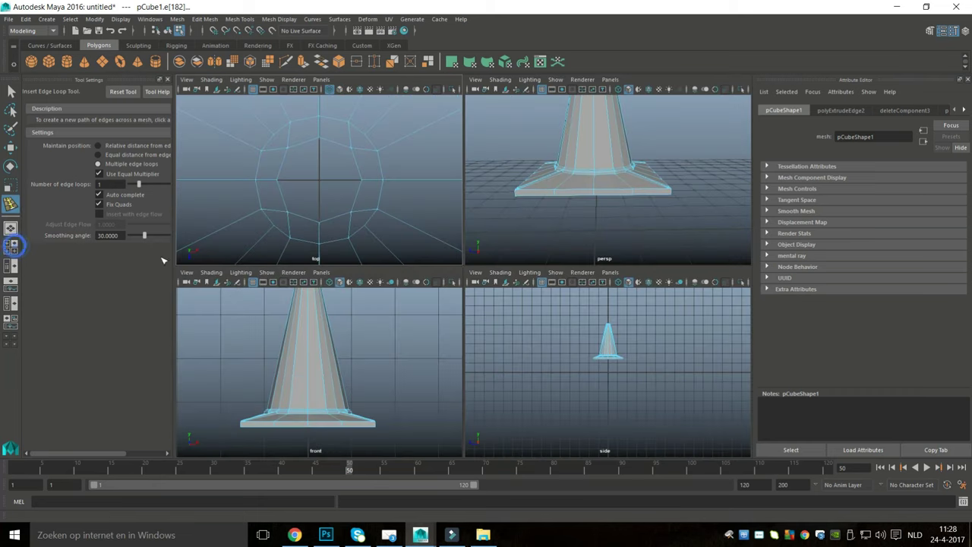
key("space")
middle_click_drag(403, 326, 417, 281, "alt")
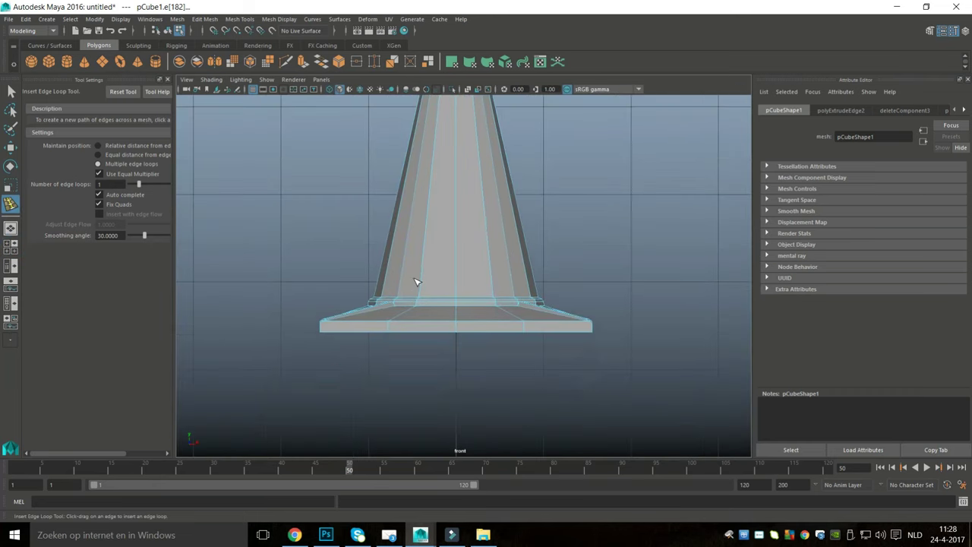
scroll(417, 282, "up", 3)
right_click_drag(363, 284, 368, 179)
left_click_drag(181, 281, 582, 338)
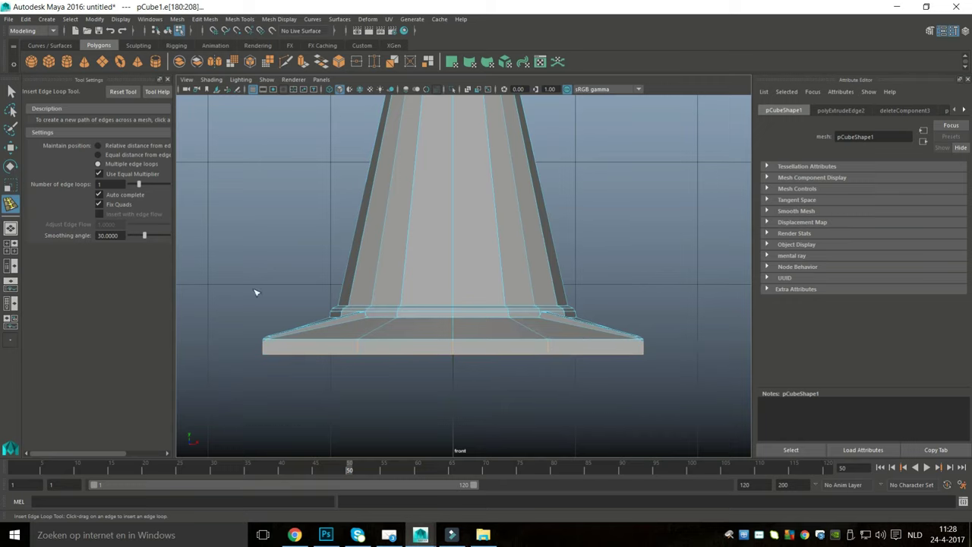
left_click_drag(254, 288, 558, 283, "ctrl")
key("space")
key("space")
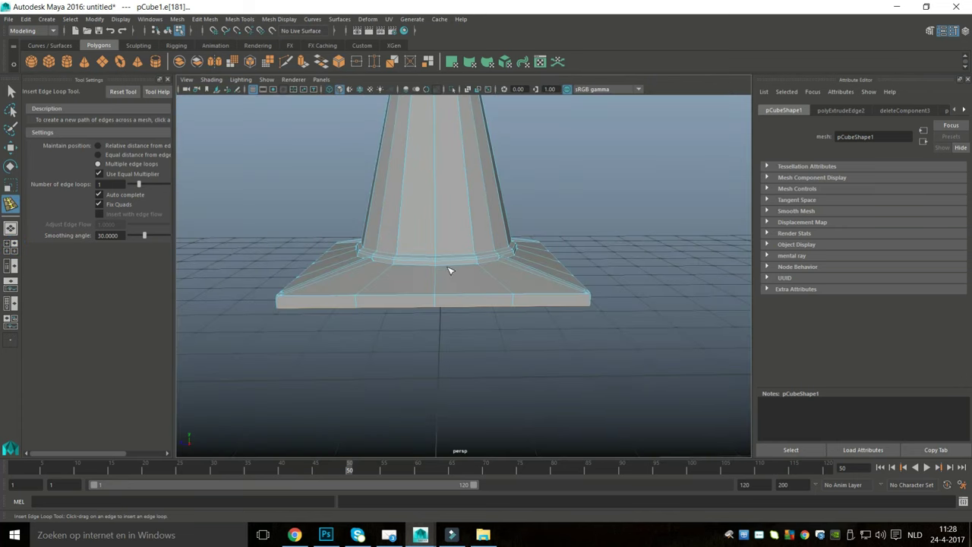
key("ctrl+e")
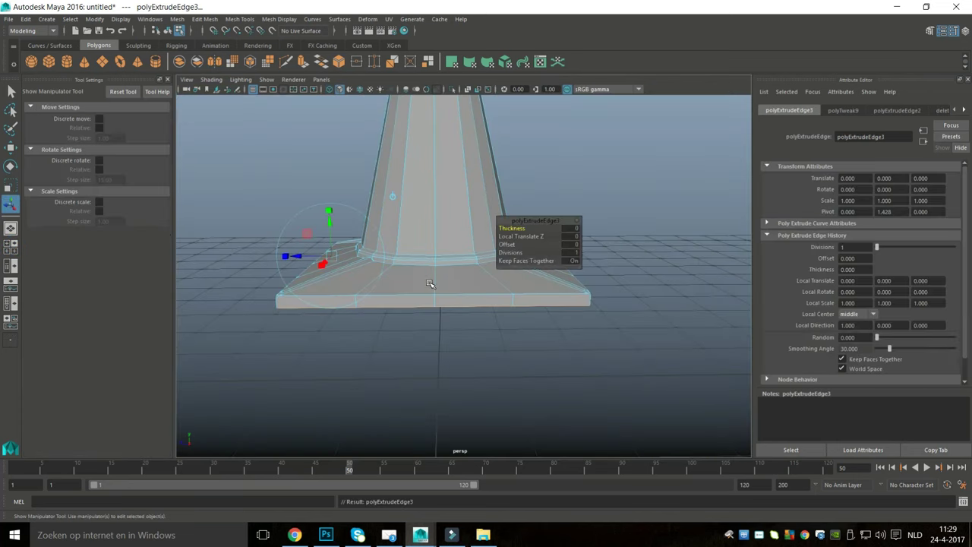
key("r")
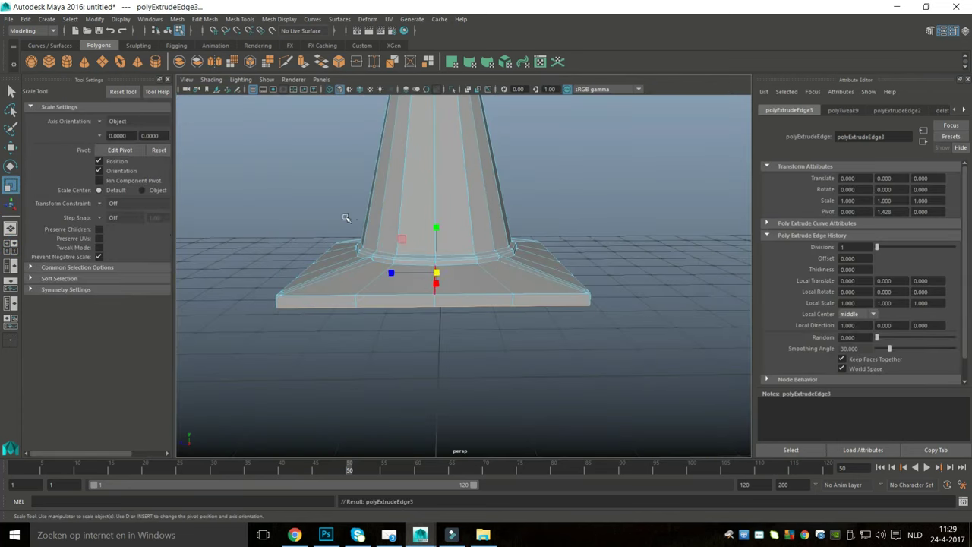
middle_click_drag(348, 219, 358, 223)
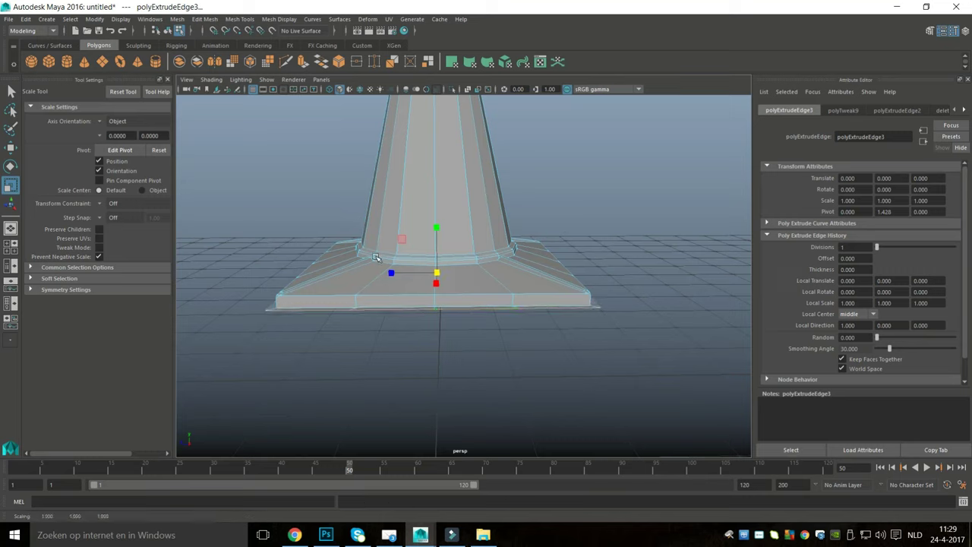
Step: Extrude the ledge's outer edges again and move them straight down to form a second step under the plate
key("ctrl+e")
key("w")
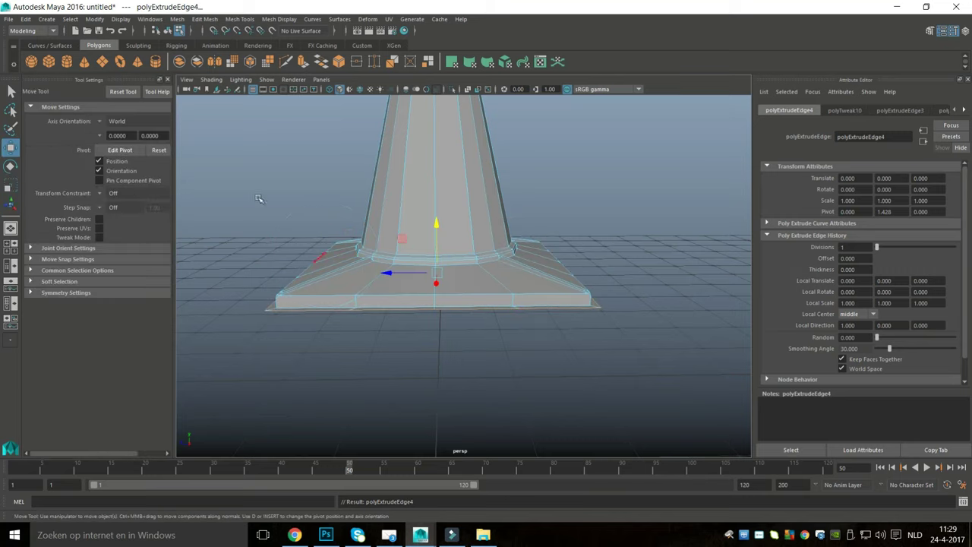
middle_click_drag(349, 179, 353, 185)
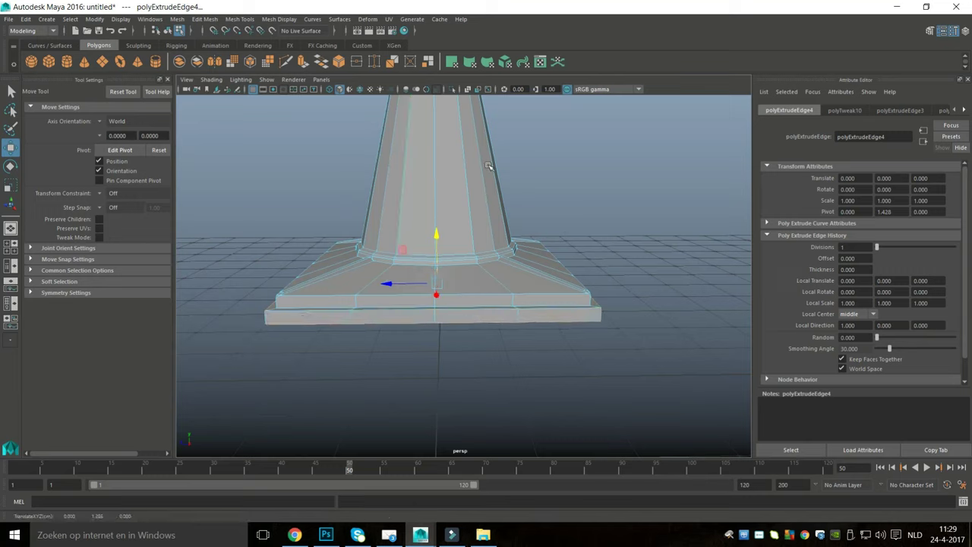
left_click(512, 162)
scroll(511, 162, "down", 8)
scroll(464, 203, "up", 3)
left_click_drag(484, 195, 398, 208, "alt")
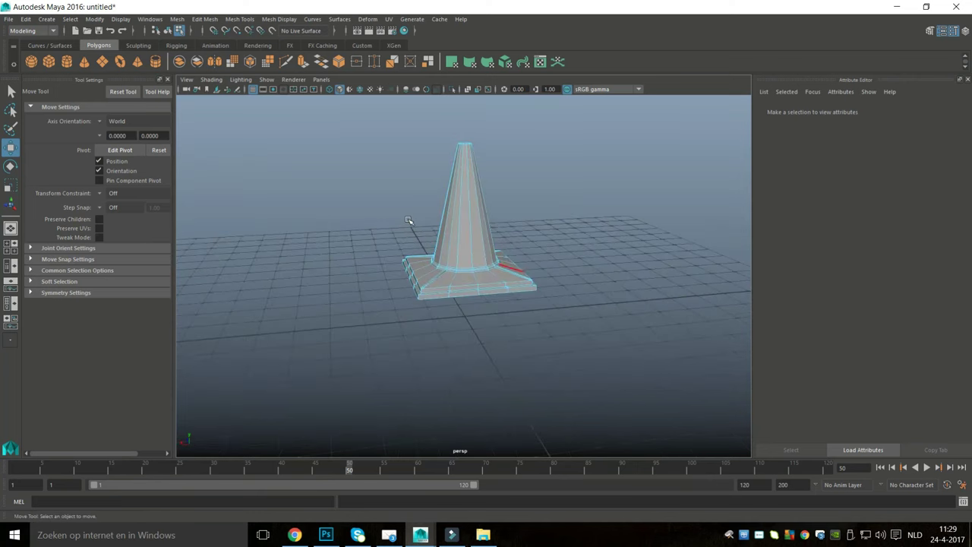
right_click_drag(406, 219, 438, 157, "alt")
middle_click_drag(438, 157, 440, 236, "alt")
left_click_drag(441, 236, 453, 219, "alt")
Step: Close the Tool Settings and apply Soften Edge to the whole cone in object mode, then clear the selection
right_click_drag(479, 244, 414, 184)
left_click(456, 279)
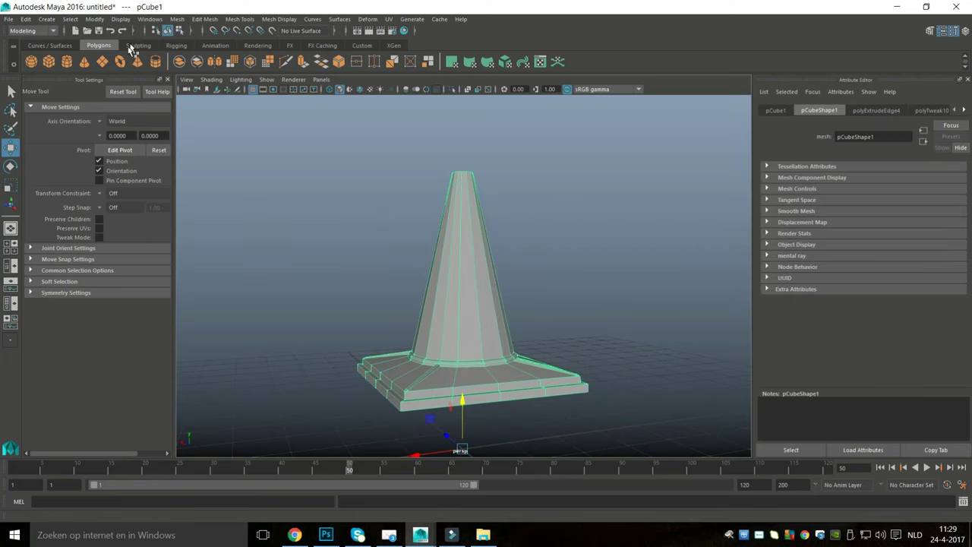
left_click(168, 78)
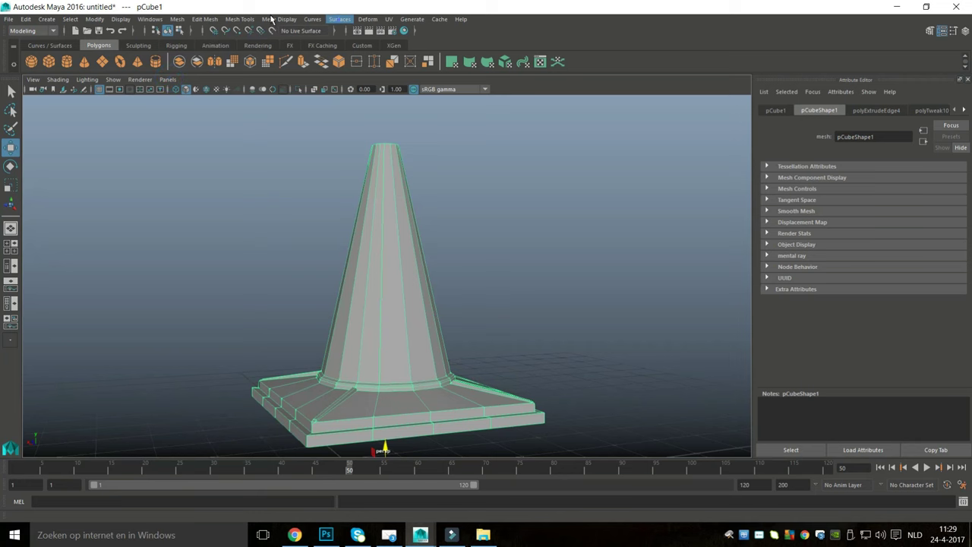
left_click(339, 19)
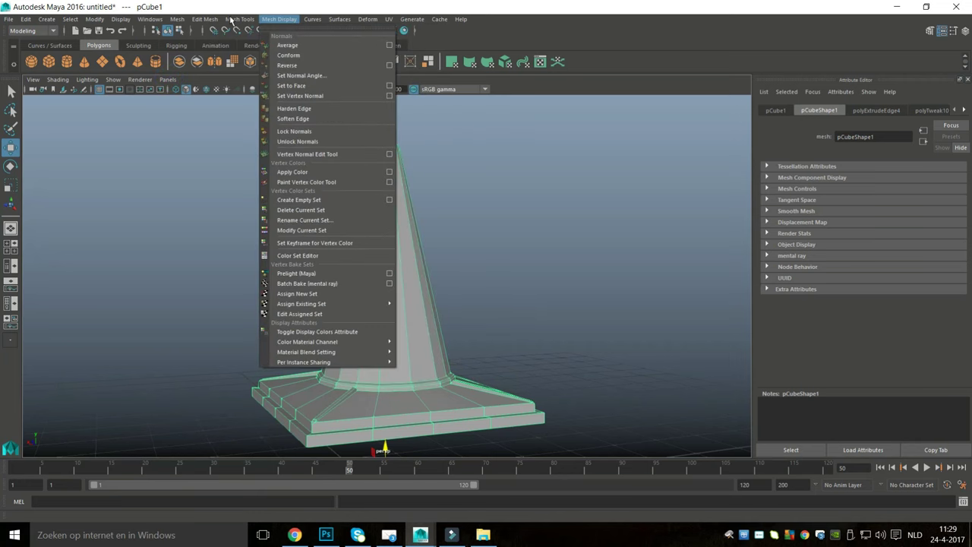
left_click(292, 119)
key("r")
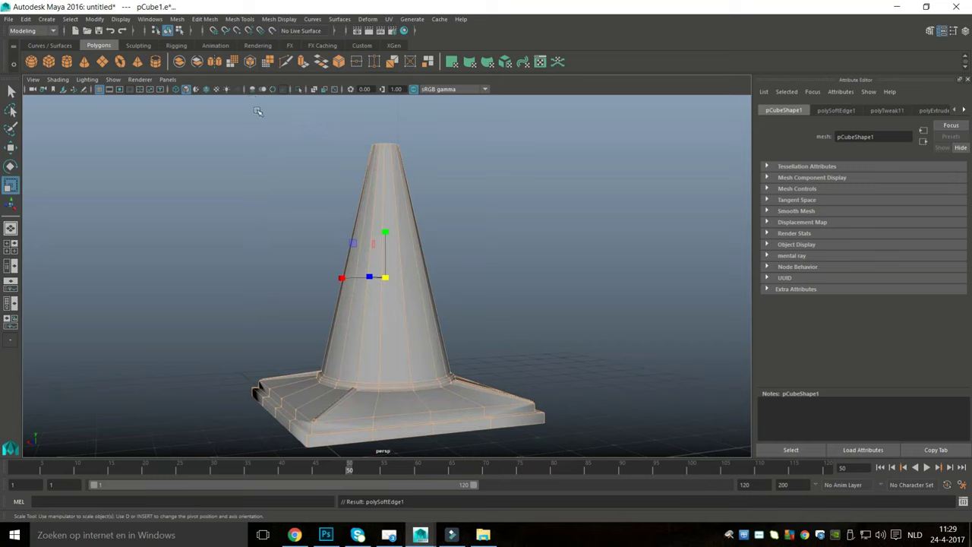
left_click(492, 267)
left_click_drag(385, 228, 288, 298, "alt")
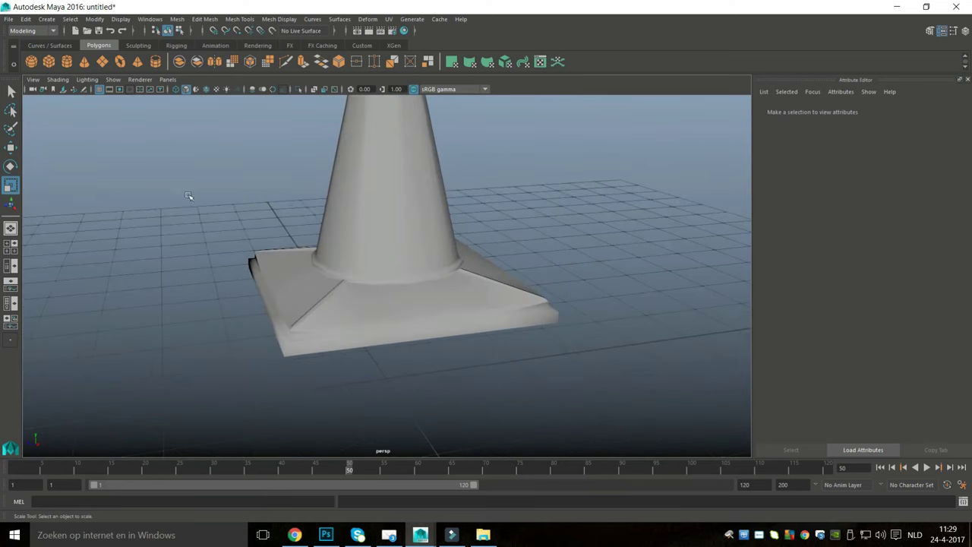
Step: Undo the Soften Edge on the whole cone, then select only the tapered column's edges and apply Soften Edge to them
left_click(246, 263)
key("ctrl+z")
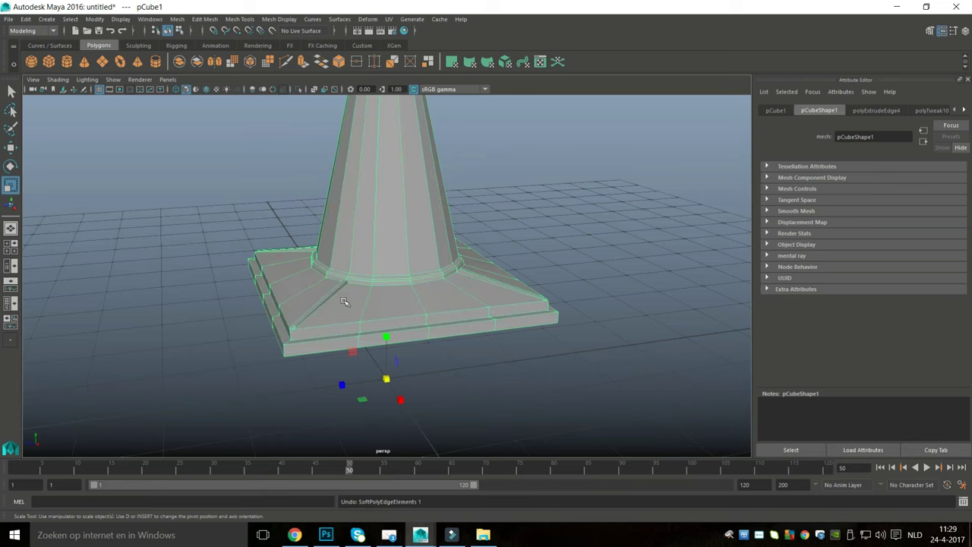
left_click_drag(355, 297, 373, 369, "alt")
right_click_drag(428, 243, 421, 218)
left_click_drag(306, 112, 446, 255)
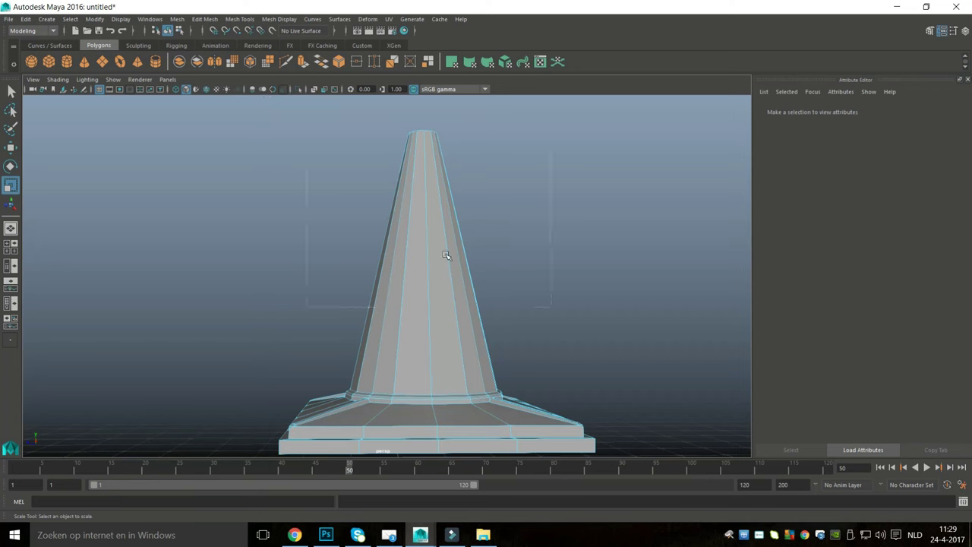
left_click_drag(177, 228, 377, 239, "alt")
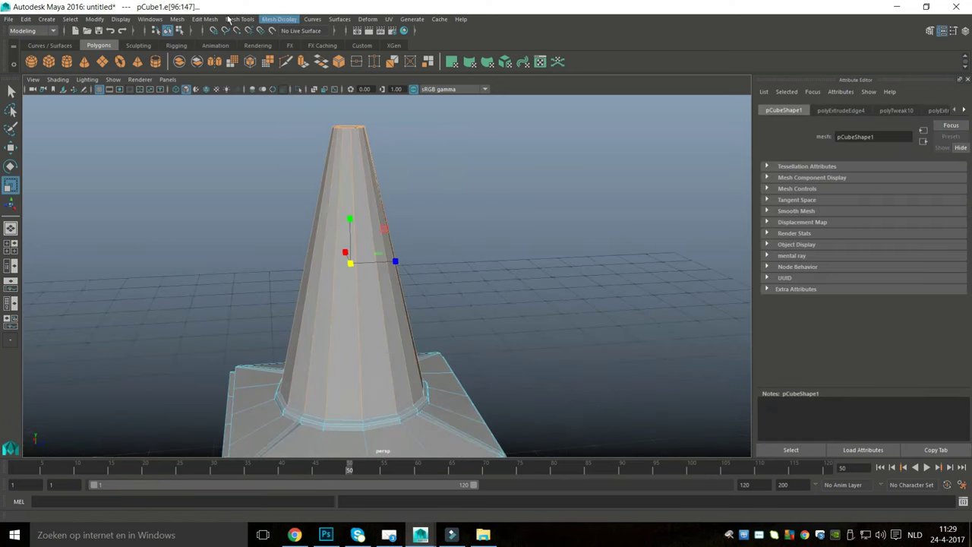
left_click(278, 19)
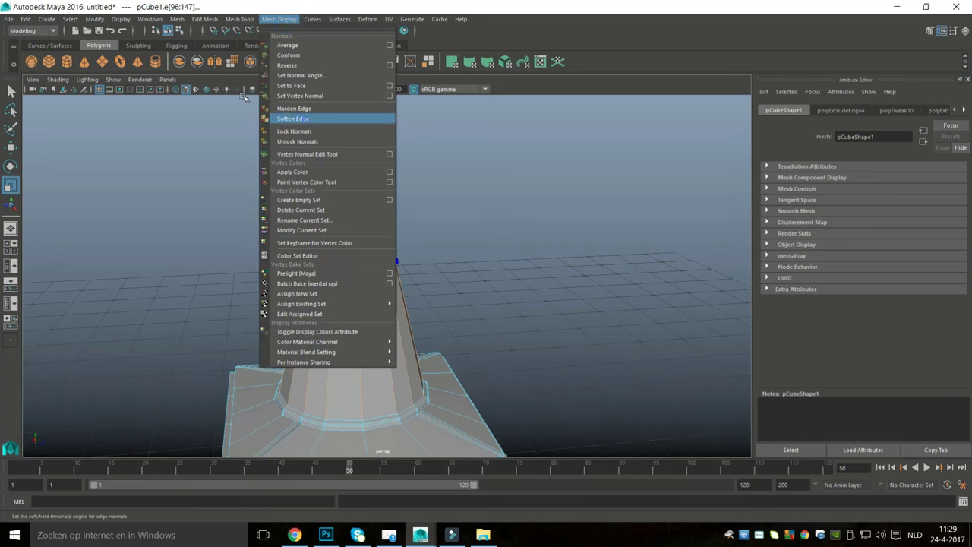
left_click(304, 118)
left_click(411, 189)
scroll(412, 189, "down", 4)
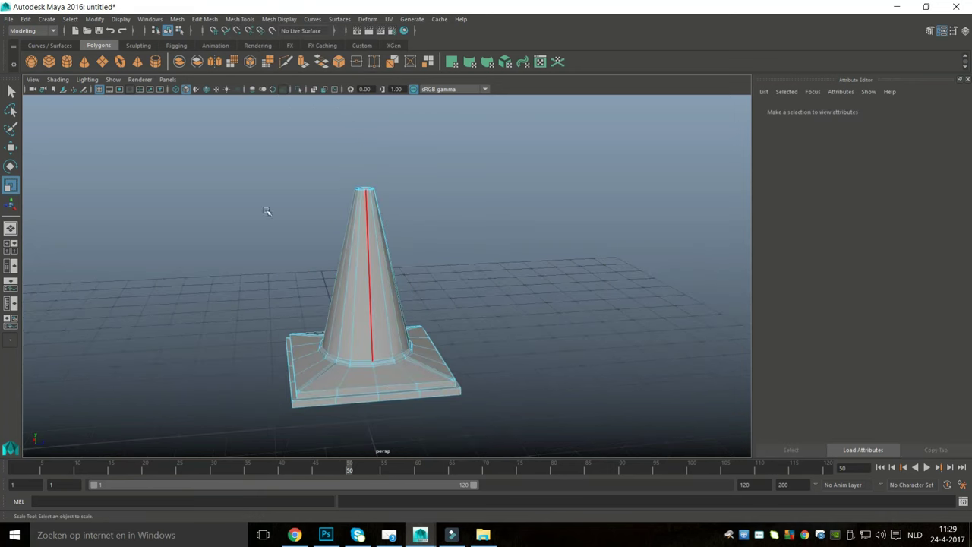
left_click_drag(269, 213, 426, 228, "alt")
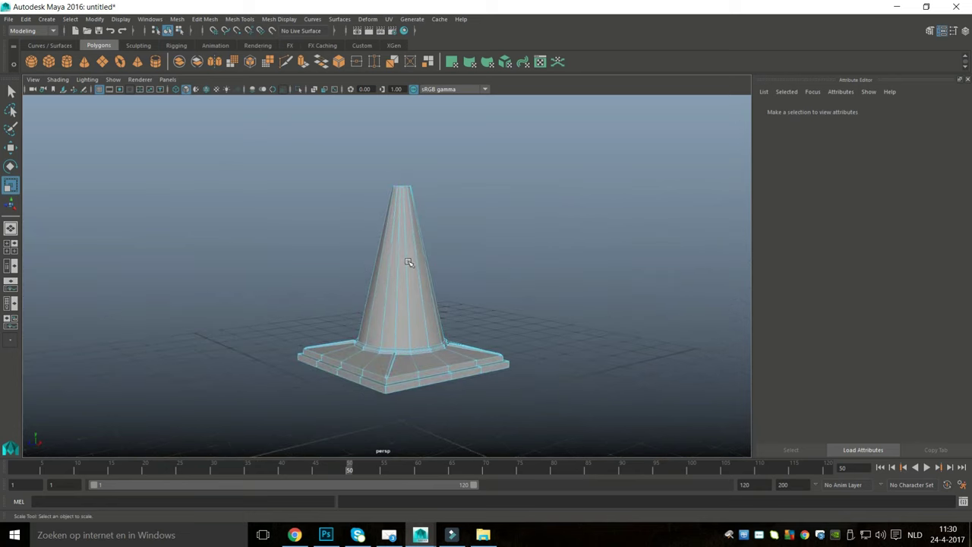
Step: Insert three edge loops around the column with the multiple-loops setting at 1: one at mid-height, one halfway below it and one halfway above
scroll(415, 257, "up", 1)
middle_click_drag(416, 253, 408, 223, "alt")
left_click_drag(408, 223, 384, 255, "alt")
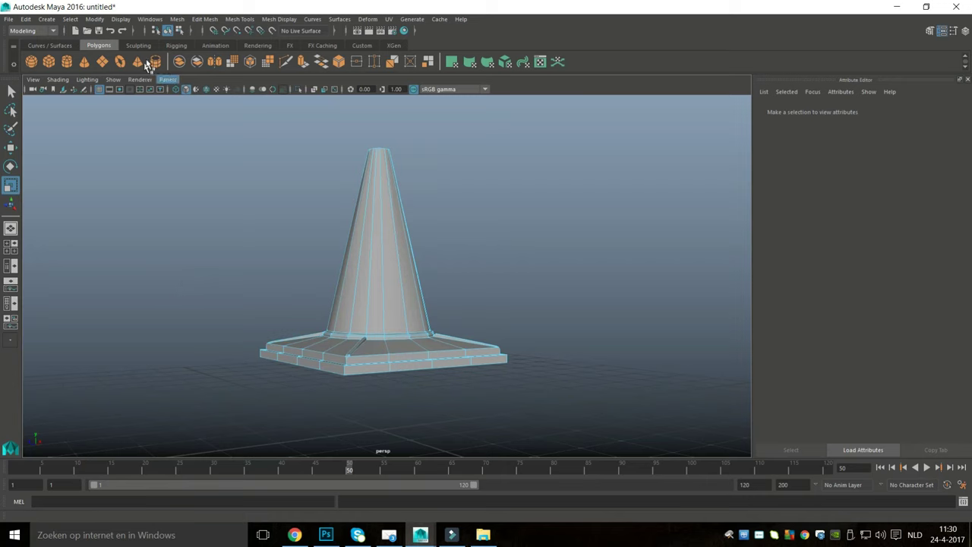
left_click(239, 19)
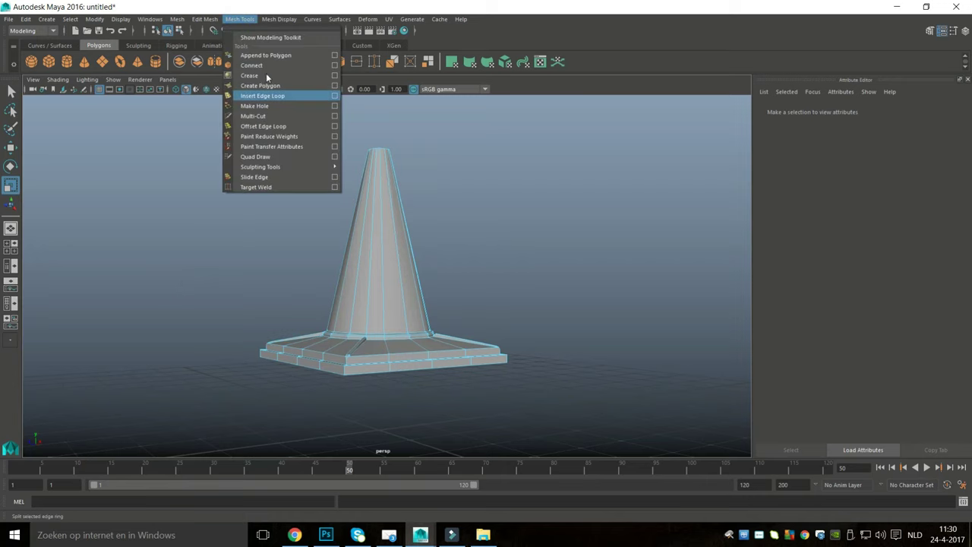
left_click(334, 96)
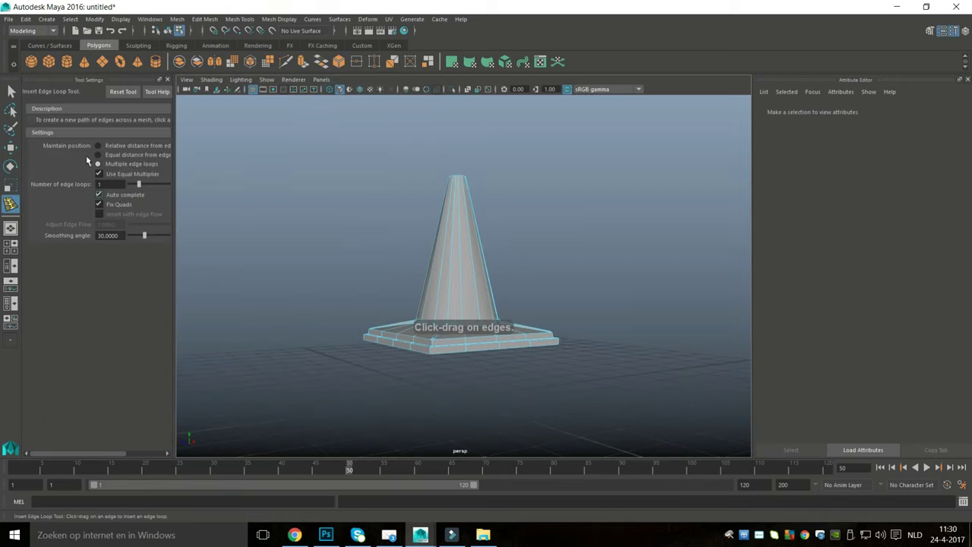
left_click(462, 273)
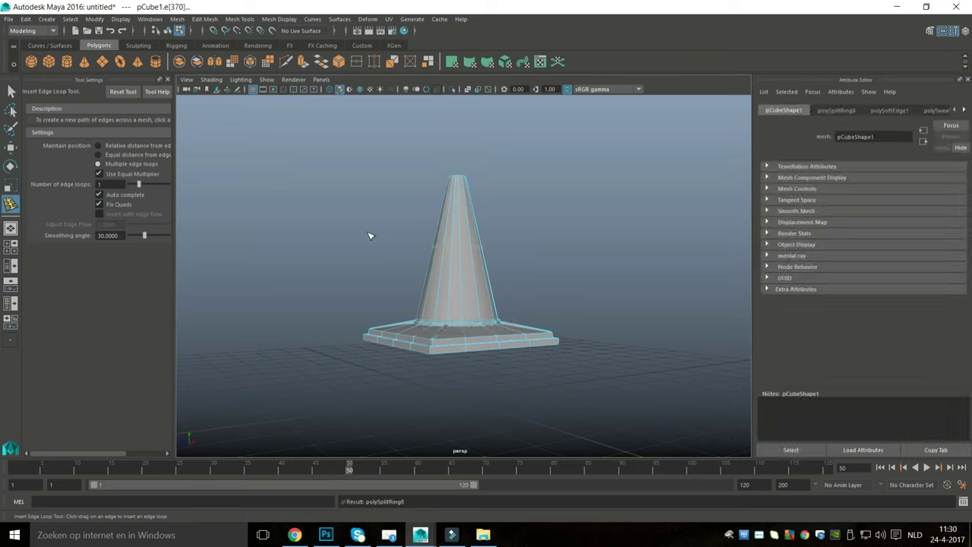
left_click(372, 237)
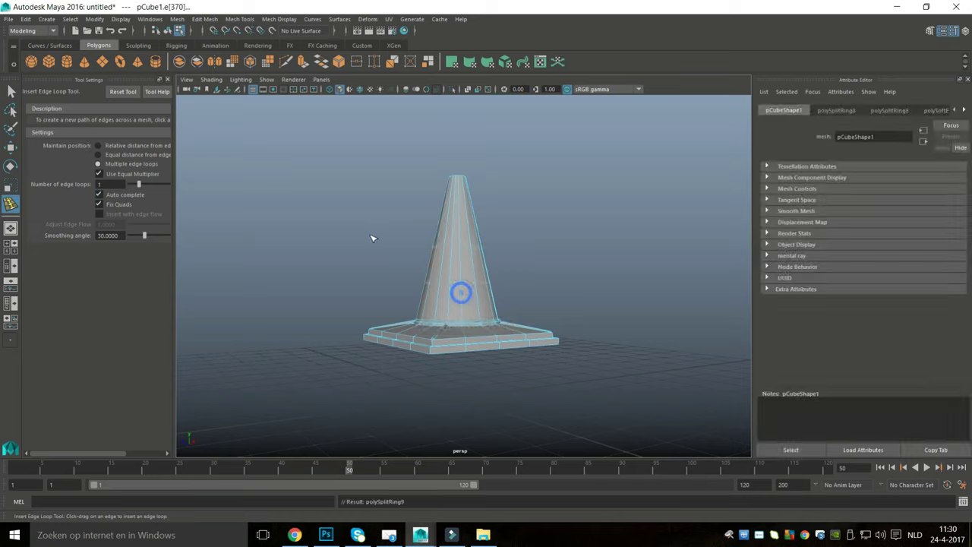
left_click(368, 174)
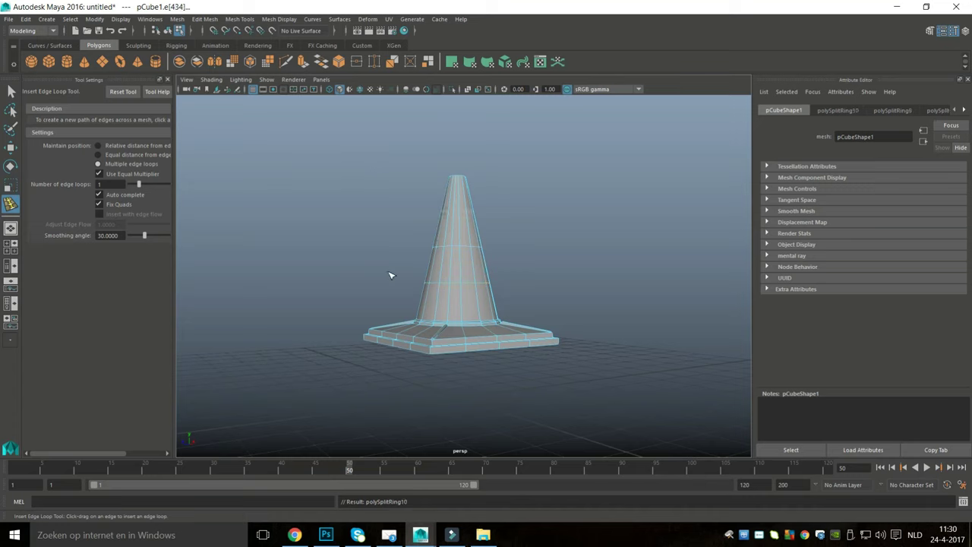
key("q")
Step: Select the upper and lower edge loops on the column and bevel them with a fraction of 0.5
scroll(388, 293, "up", 4)
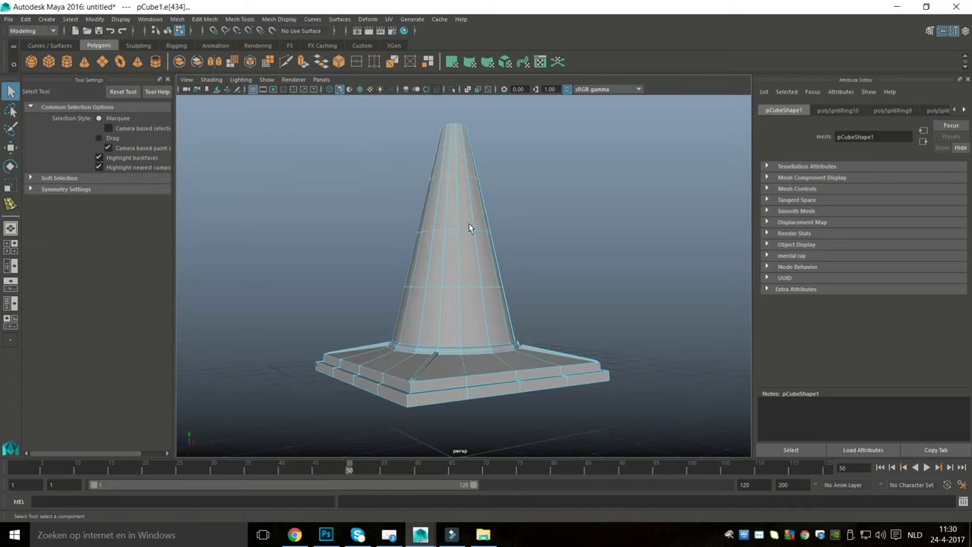
left_click_drag(445, 260, 437, 267, "alt")
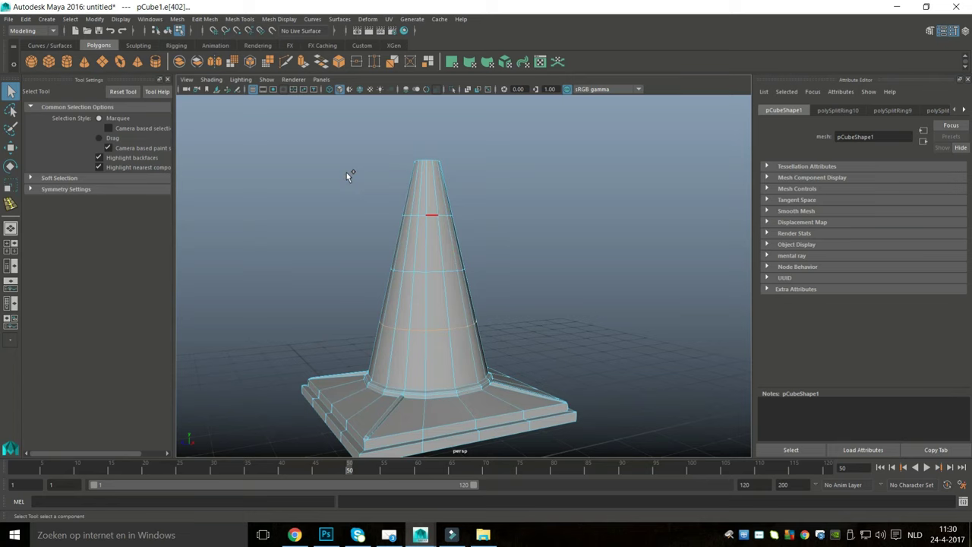
left_click(204, 19)
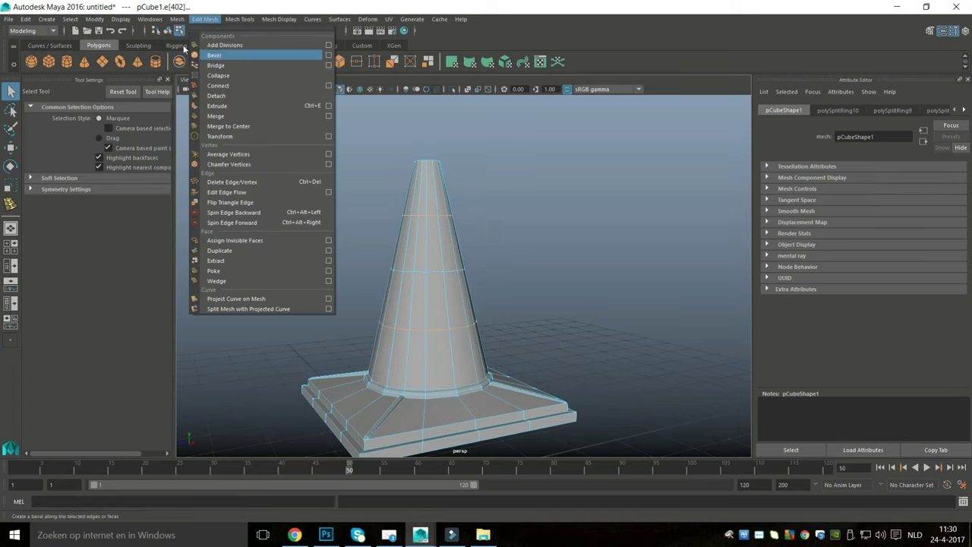
left_click(215, 55)
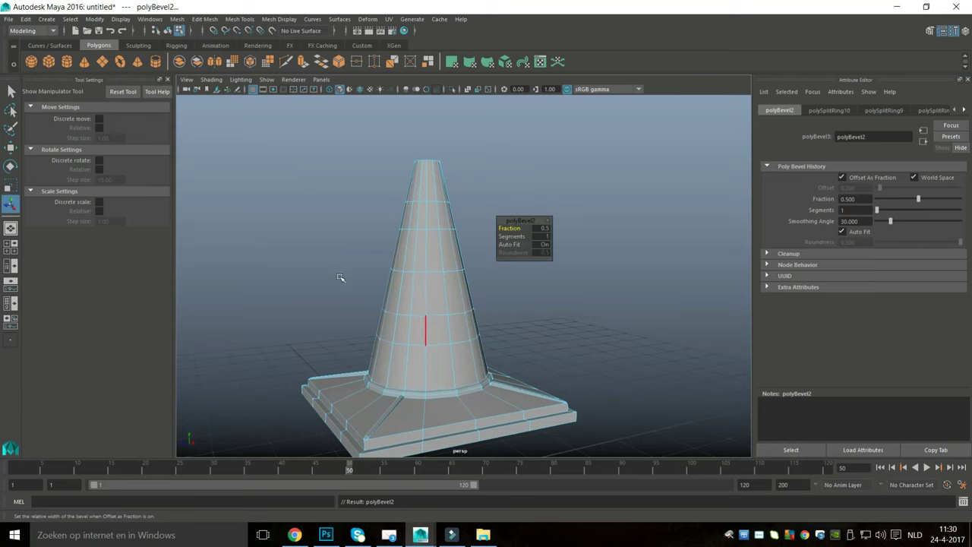
Step: Select the complete rings of faces in the two beveled bands around the column, using the front view for the lower band
right_click_drag(347, 180, 346, 201)
left_click(343, 176)
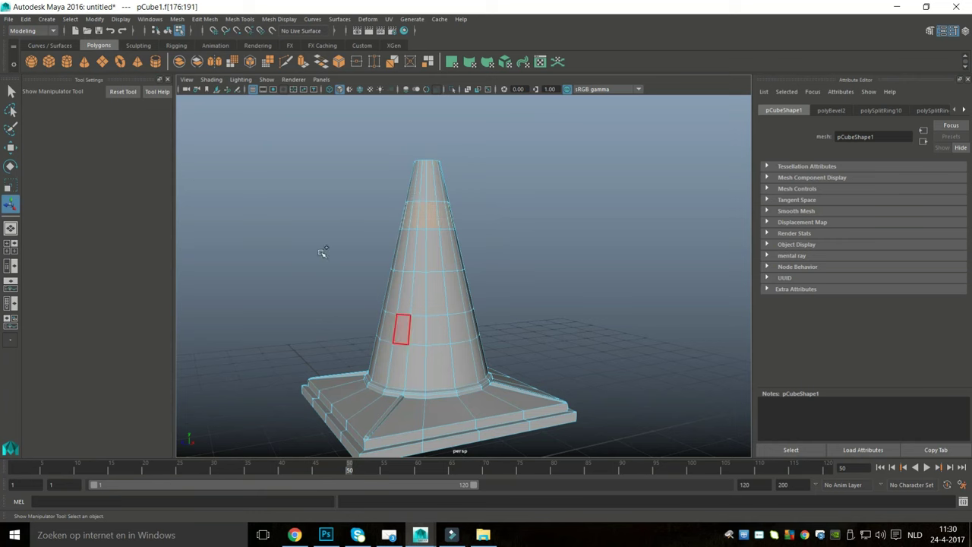
left_click(11, 246)
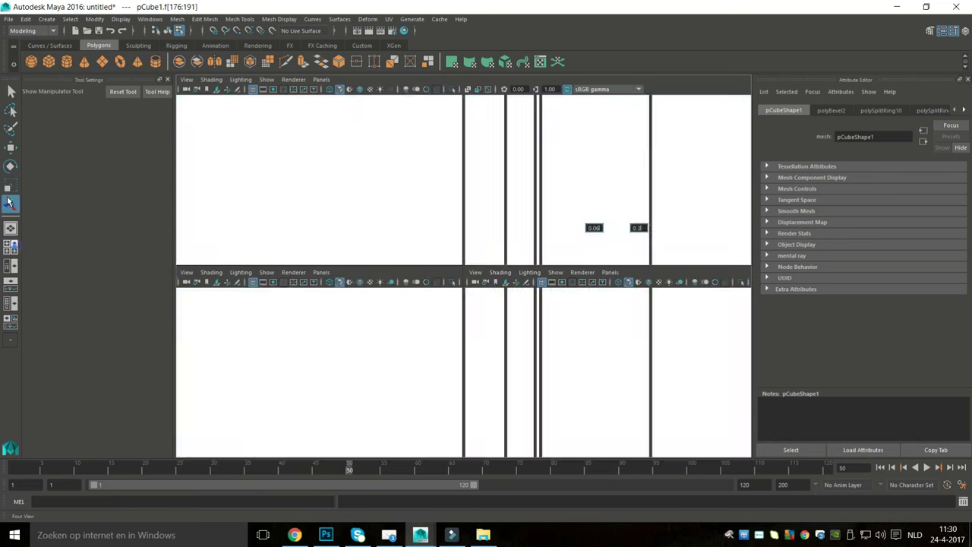
key("space")
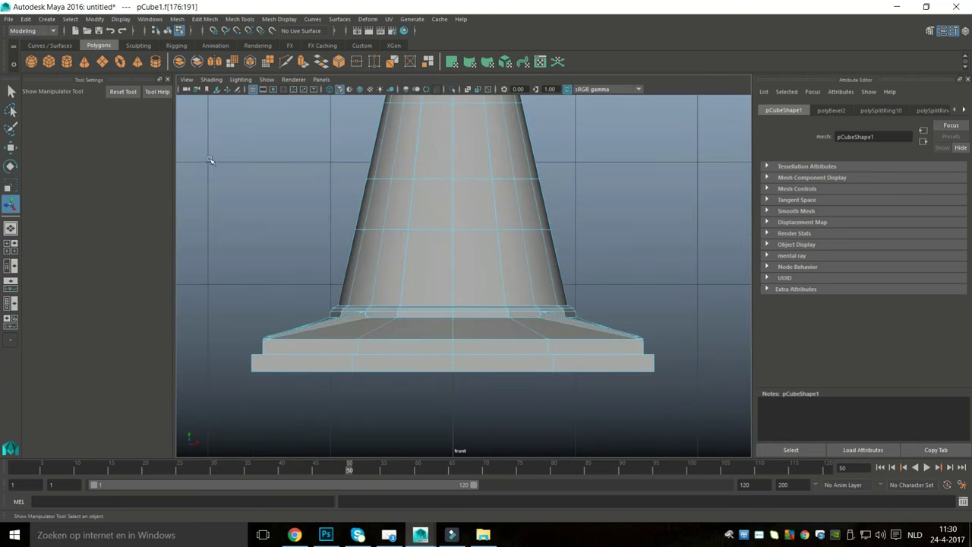
left_click(522, 171, "shift")
scroll(479, 189, "down", 5)
scroll(479, 189, "up", 3)
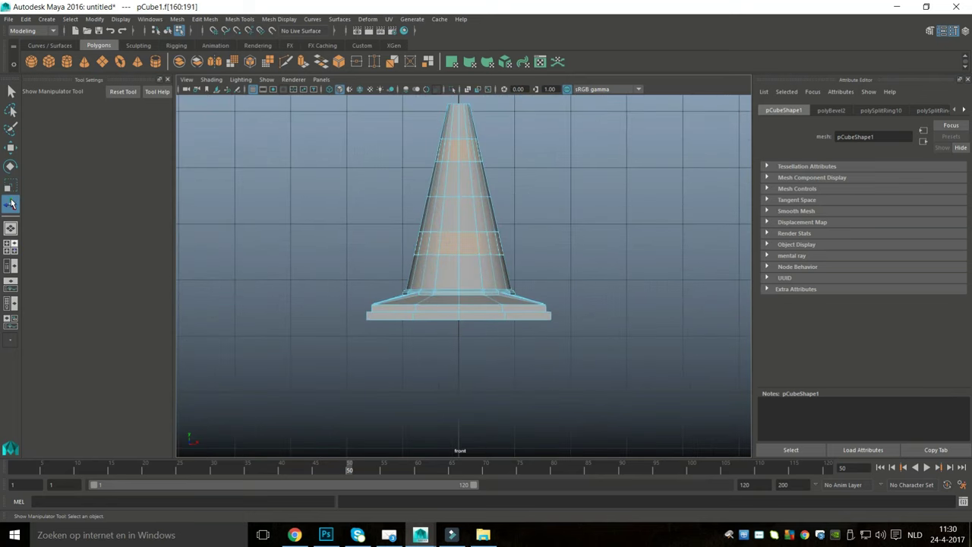
left_click(10, 246)
key("space")
left_click_drag(495, 215, 402, 250, "alt")
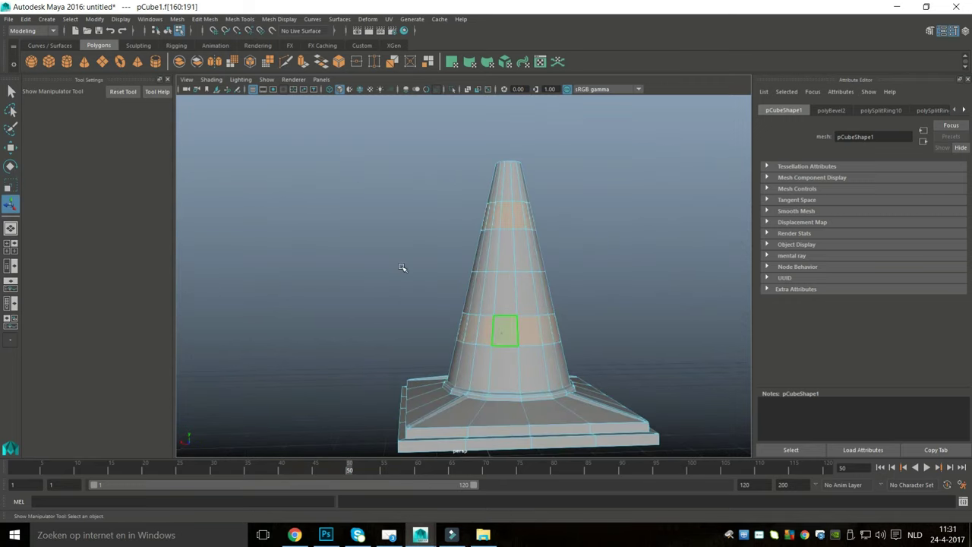
Step: Assign a new Lambert material coloured pure red to the two selected bands, then return the cone to object mode
right_click(401, 267)
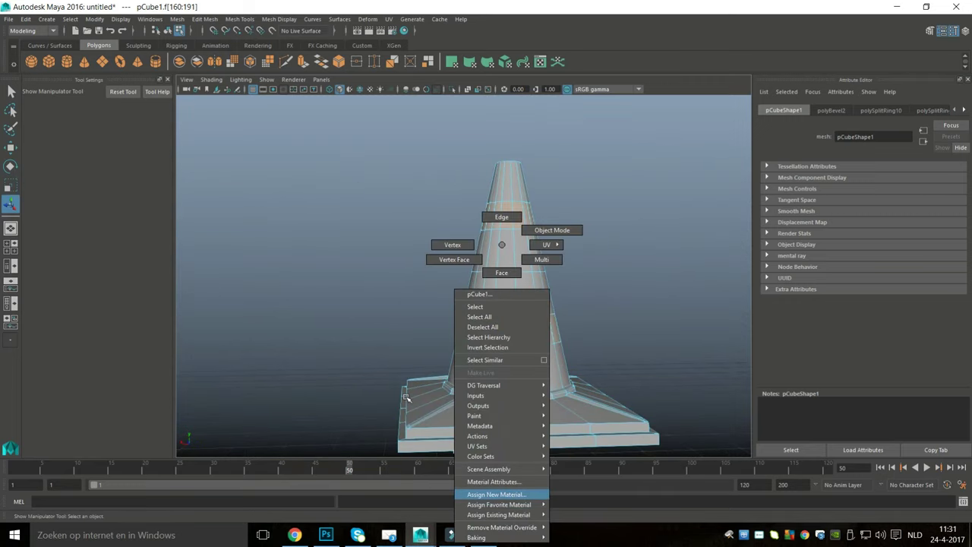
left_click(496, 495)
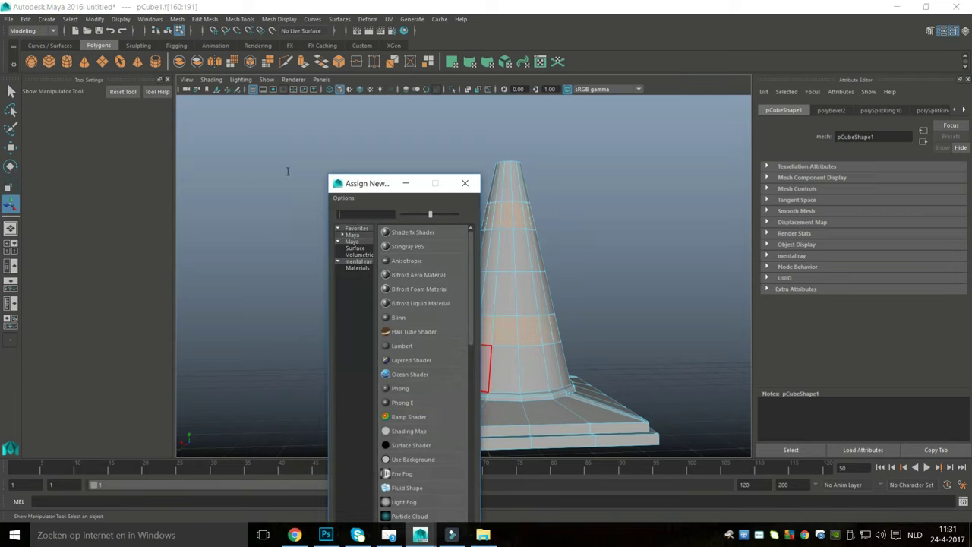
type("la")
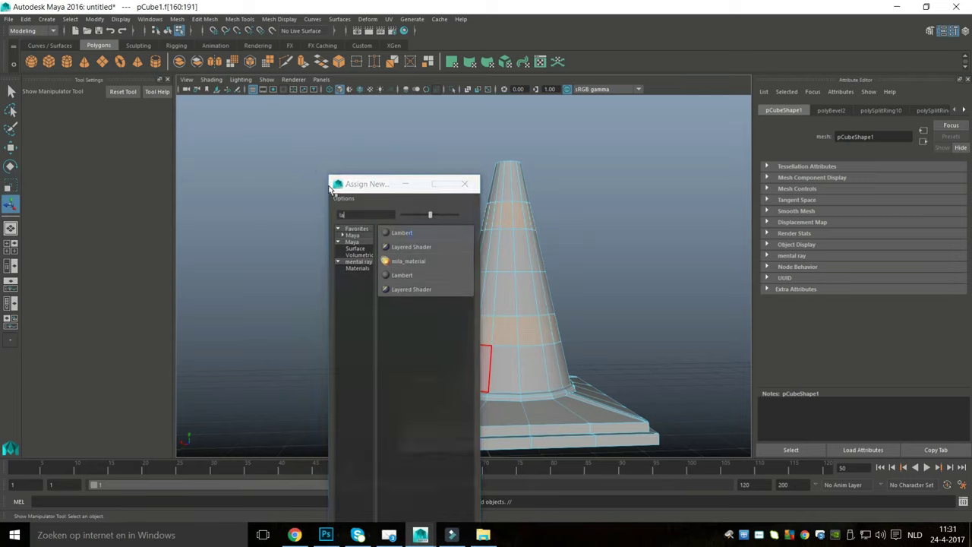
key("Return")
left_click(848, 225)
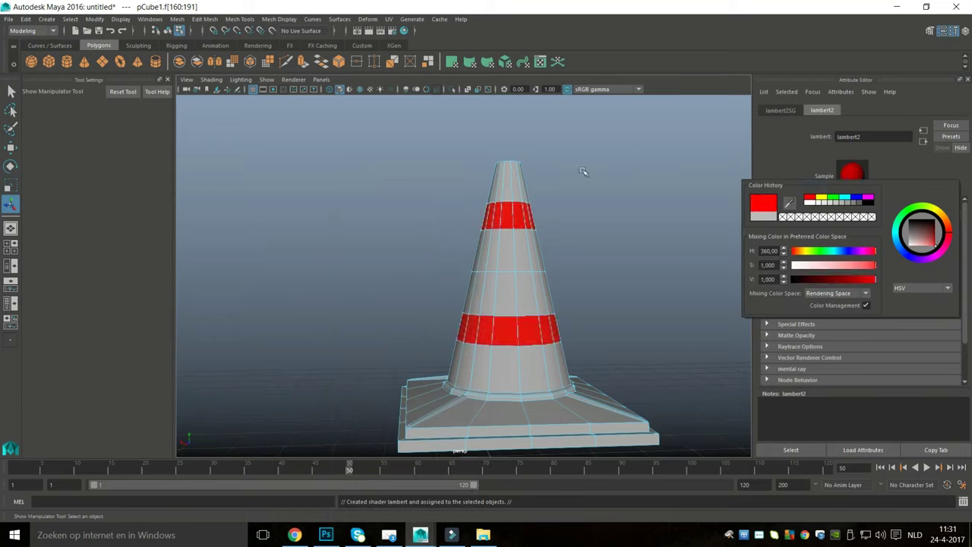
left_click(582, 169)
left_click(504, 144)
scroll(453, 156, "down", 3)
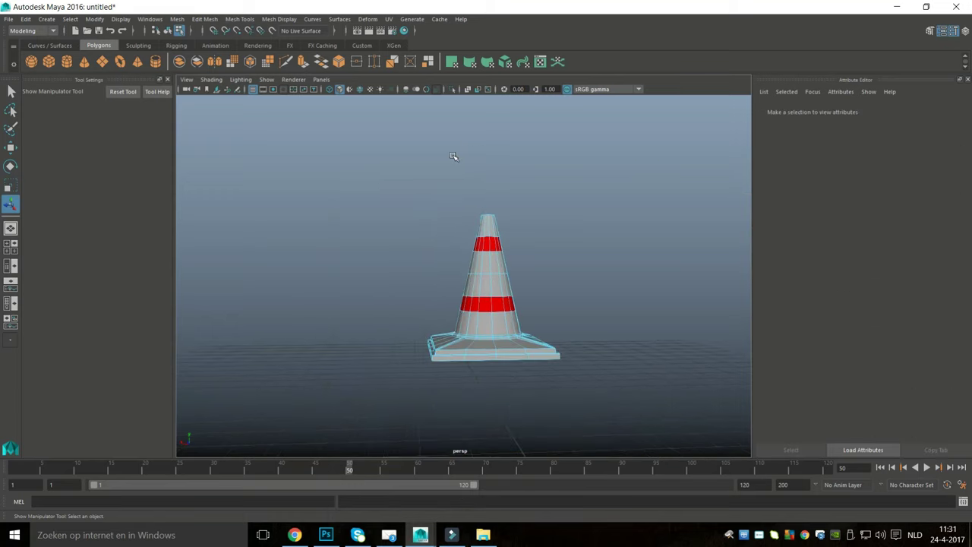
left_click_drag(394, 255, 312, 232, "alt")
right_click_drag(491, 245, 547, 230)
left_click_drag(418, 288, 410, 325, "alt")
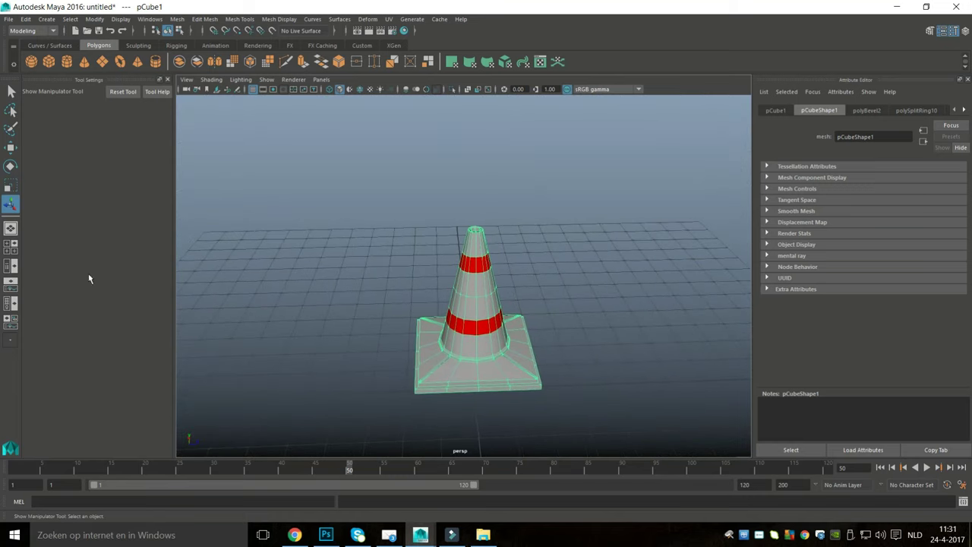
Step: In the top view, select all outer vertices of the square base, scale them slightly inward, and return to the perspective view with nothing selected
left_click(10, 246)
key("space")
scroll(301, 145, "down", 12)
scroll(330, 213, "up", 6)
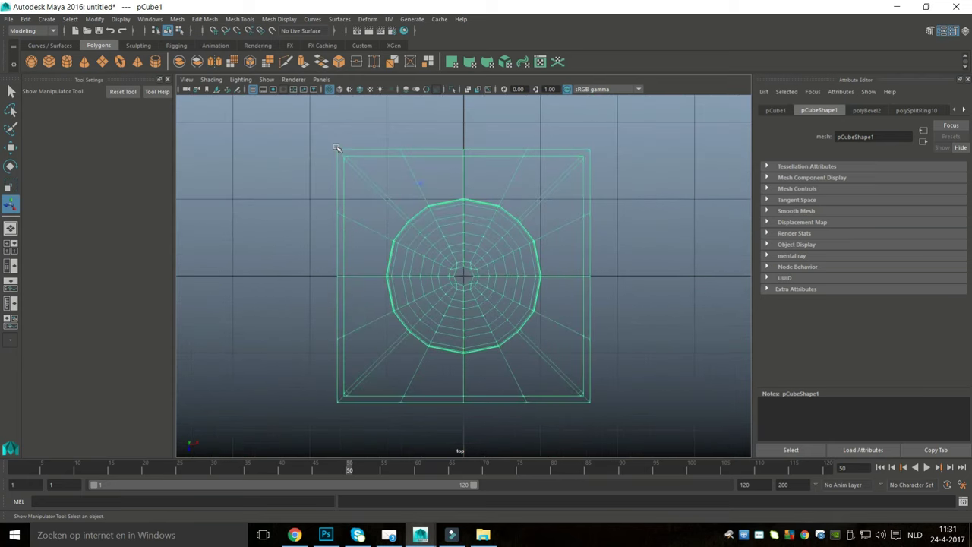
right_click_drag(414, 189, 325, 150)
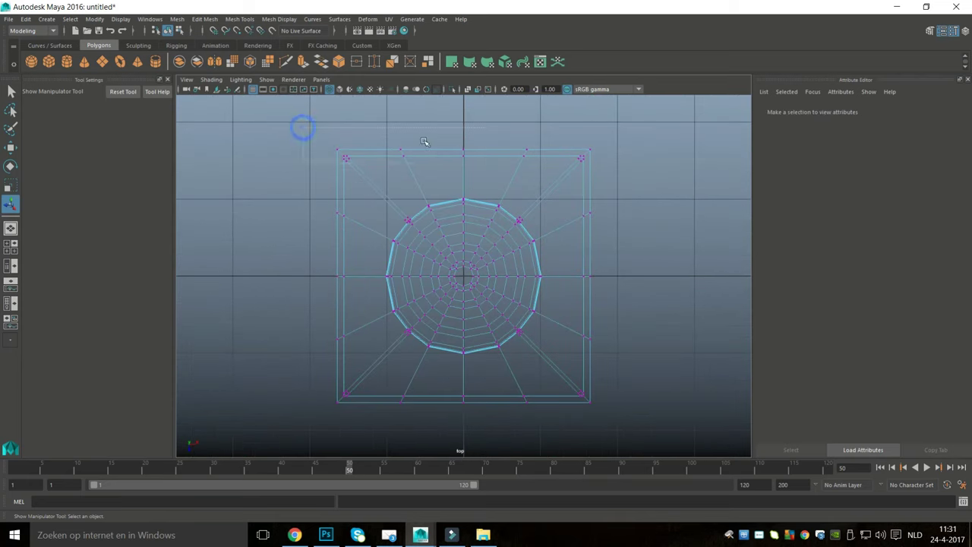
left_click_drag(527, 149, 510, 156)
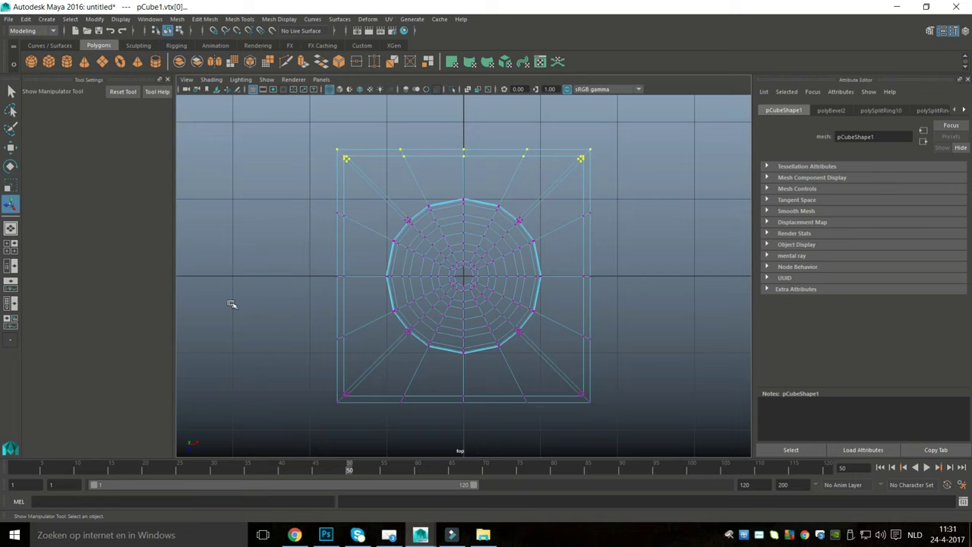
left_click_drag(287, 380, 623, 453, "shift")
left_click_drag(293, 183, 302, 299, "shift")
key("r")
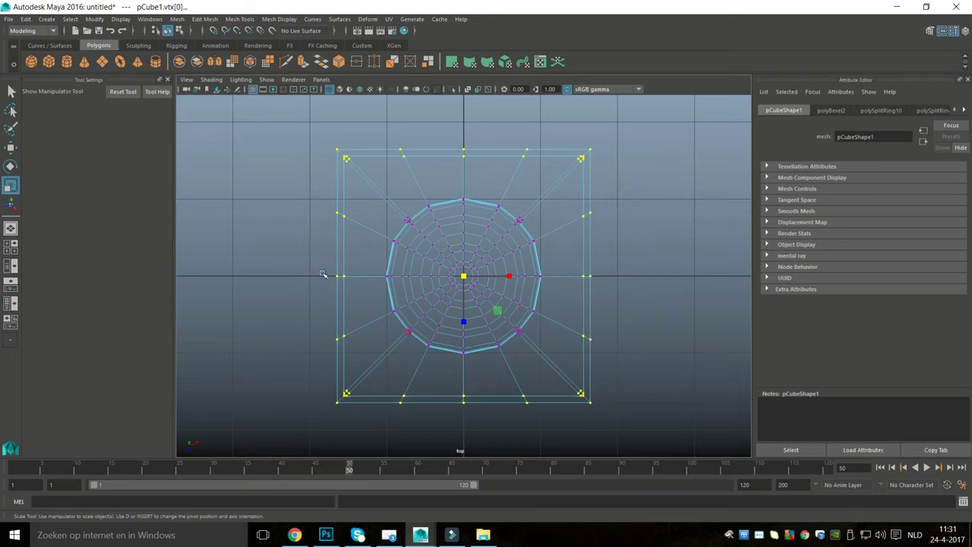
middle_click_drag(370, 220, 358, 222)
key("space")
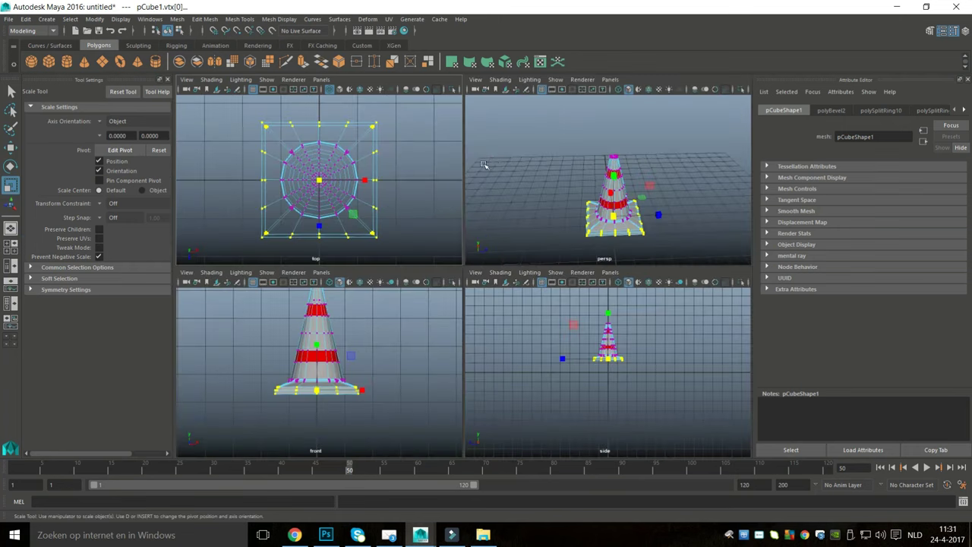
key("space")
left_click(486, 190)
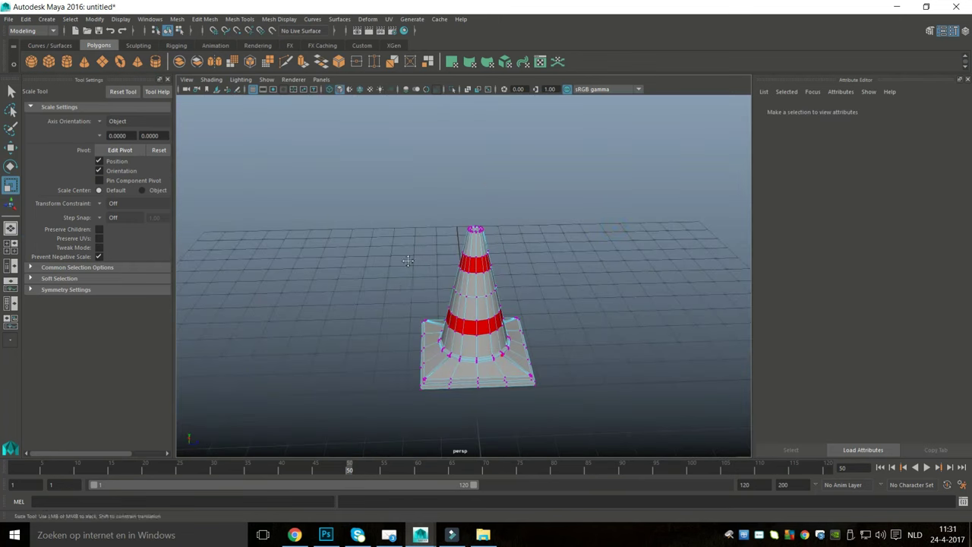
Step: Select the whole cone in object mode, delete its construction history and freeze its transformations
left_click_drag(413, 228, 414, 230, "alt")
right_click_drag(486, 220, 524, 212)
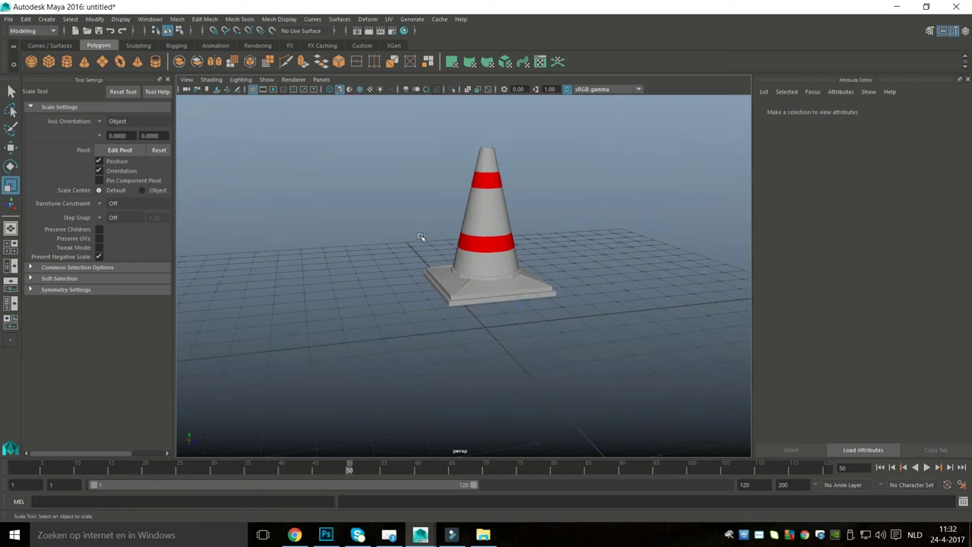
left_click(22, 18)
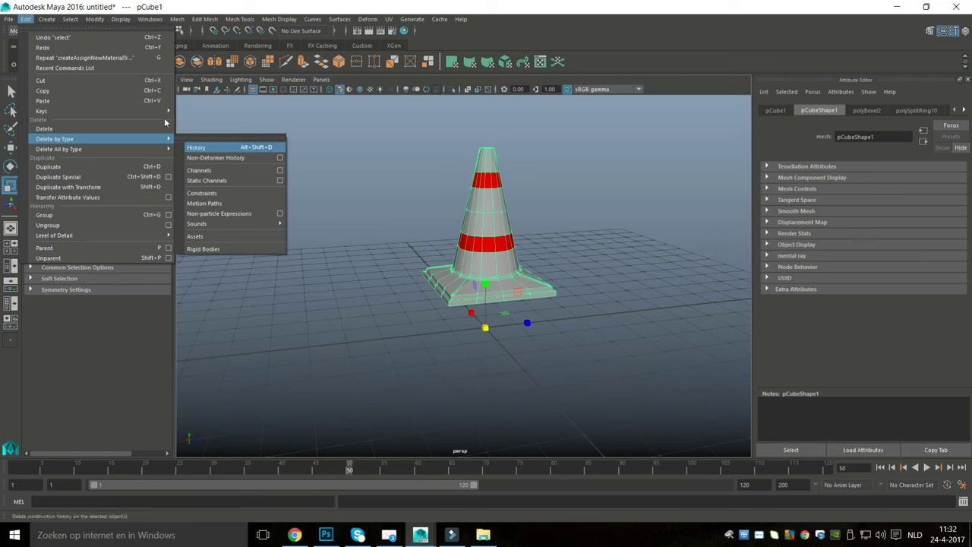
left_click(111, 30)
left_click(94, 19)
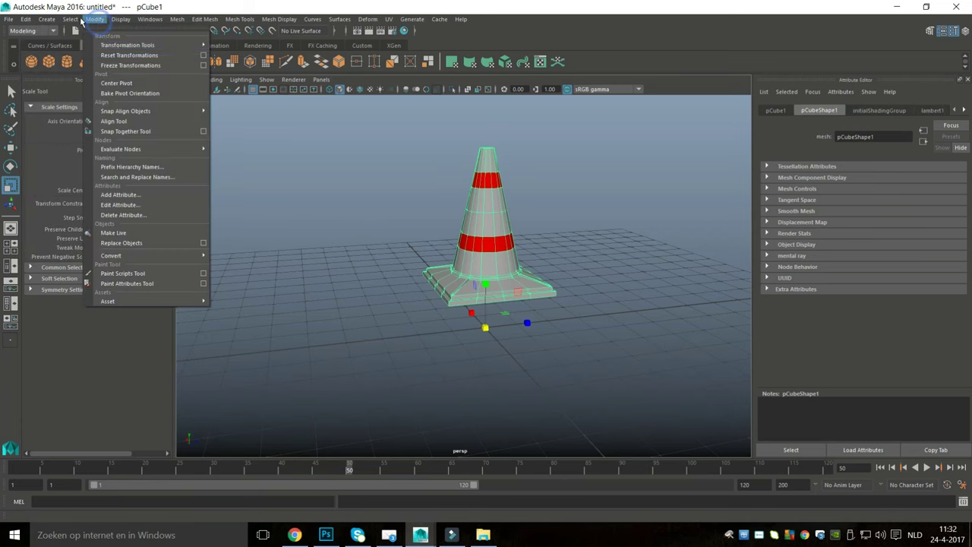
left_click(121, 65)
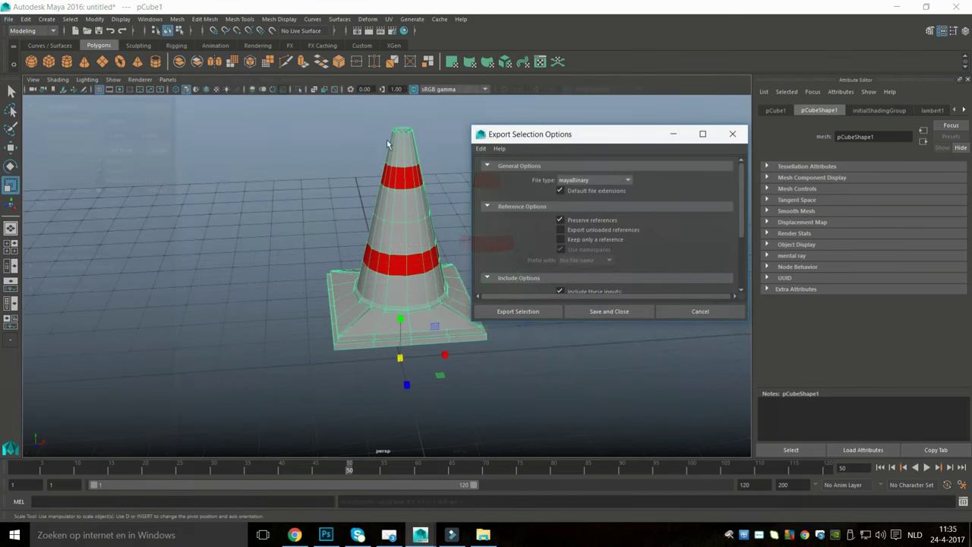
Step: Set the file type for exporting the selected cone to OBJexport
left_click(592, 180)
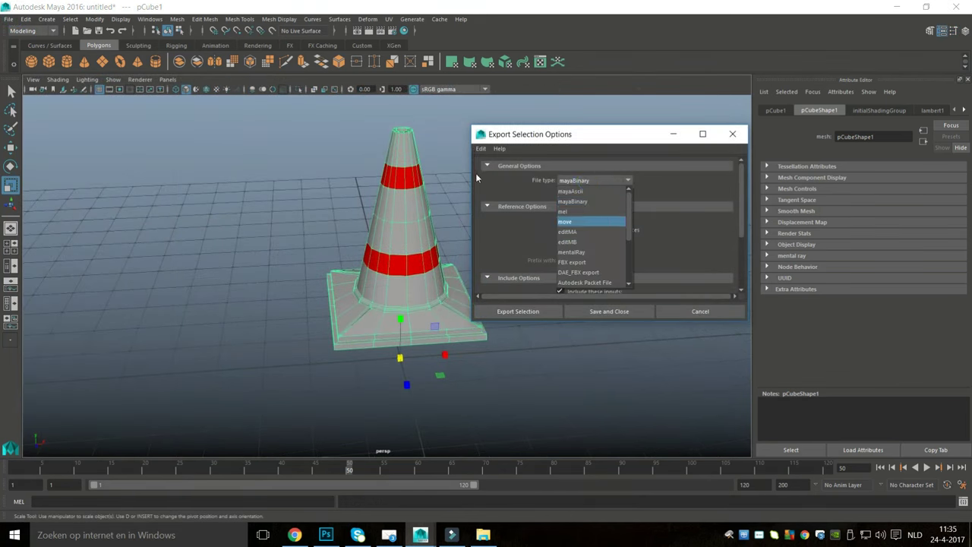
key("Down")
key("Down")
key("Down")
key("Down")
key("Down")
key("Down")
key("Down")
key("Down")
key("Down")
key("Down")
key("Down")
key("Down")
key("Down")
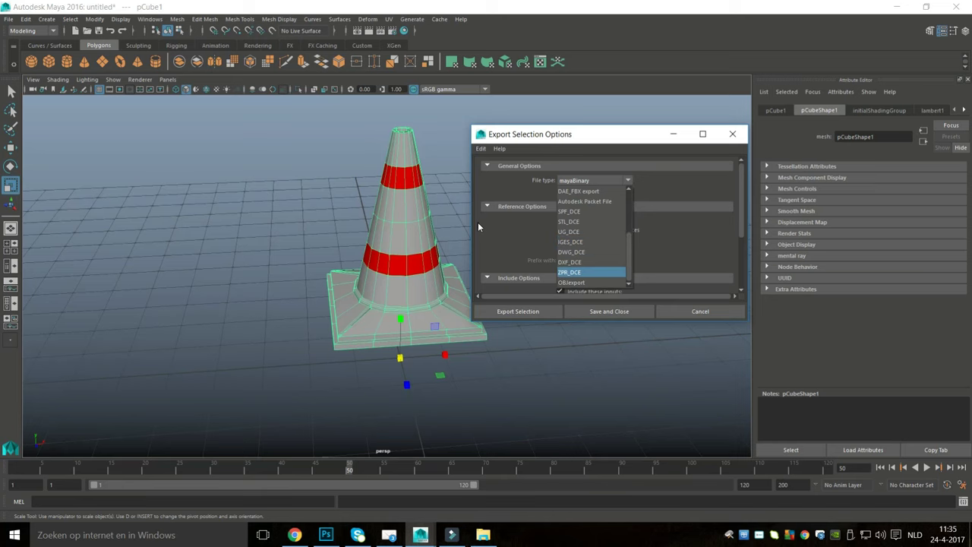
key("Down")
key("Return")
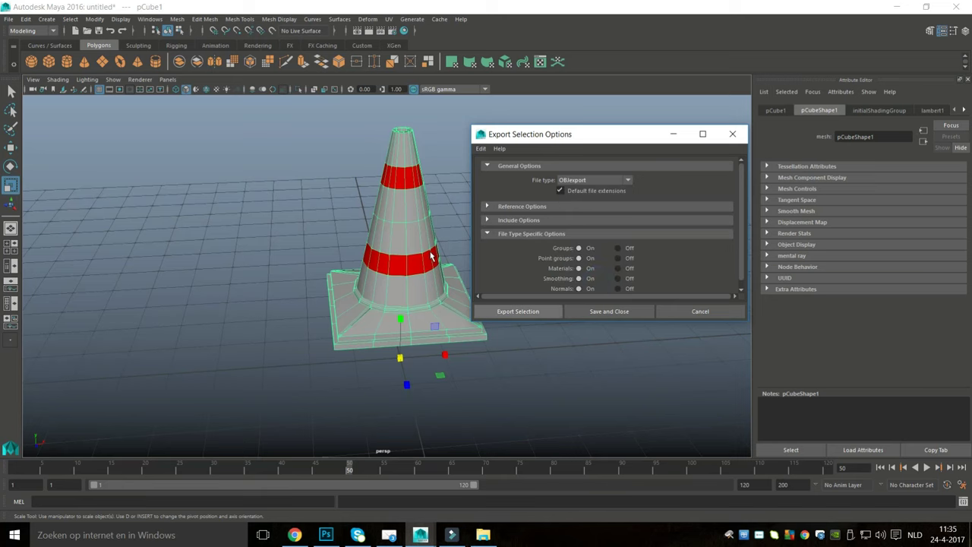
Step: Export the selected cone to the Desktop folder under the file name ConeOBJ
left_click(532, 312)
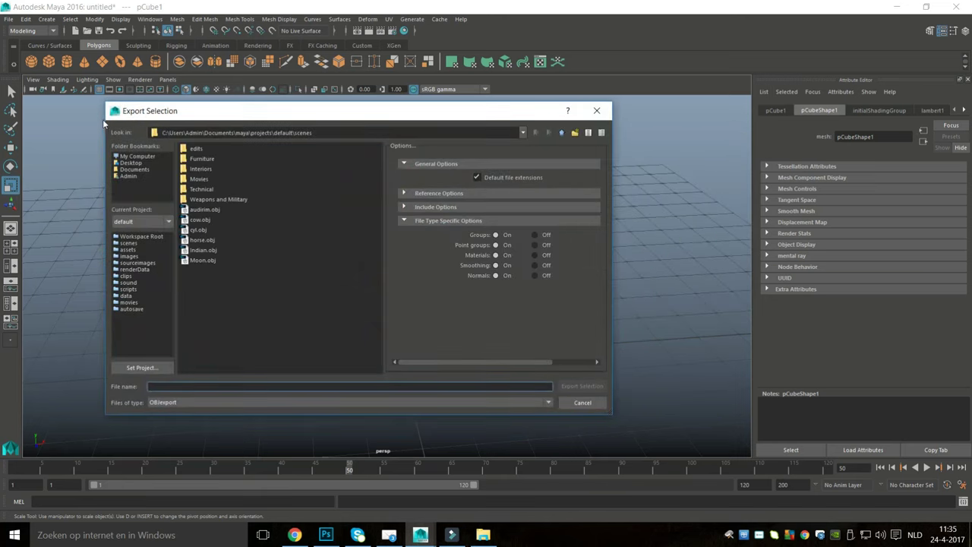
left_click(129, 162)
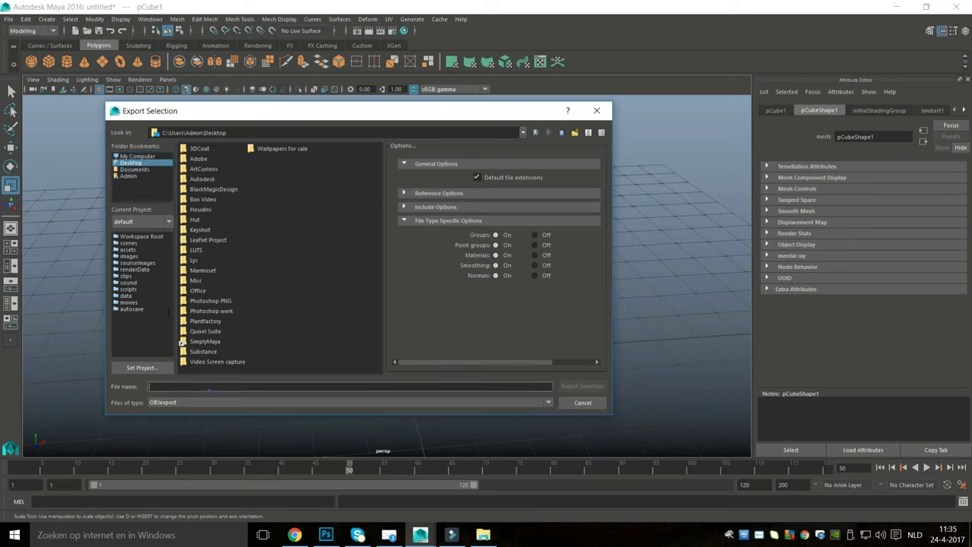
type("c")
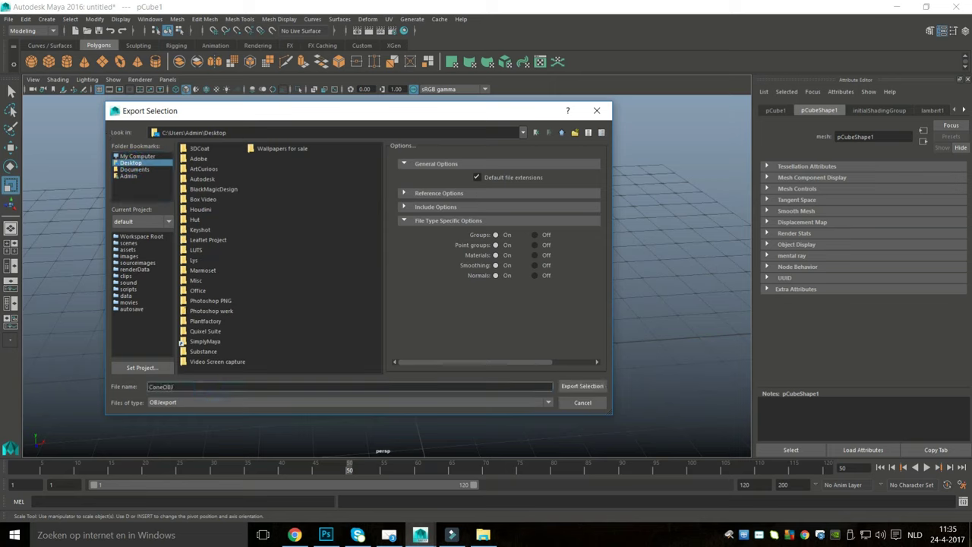
key("Return")
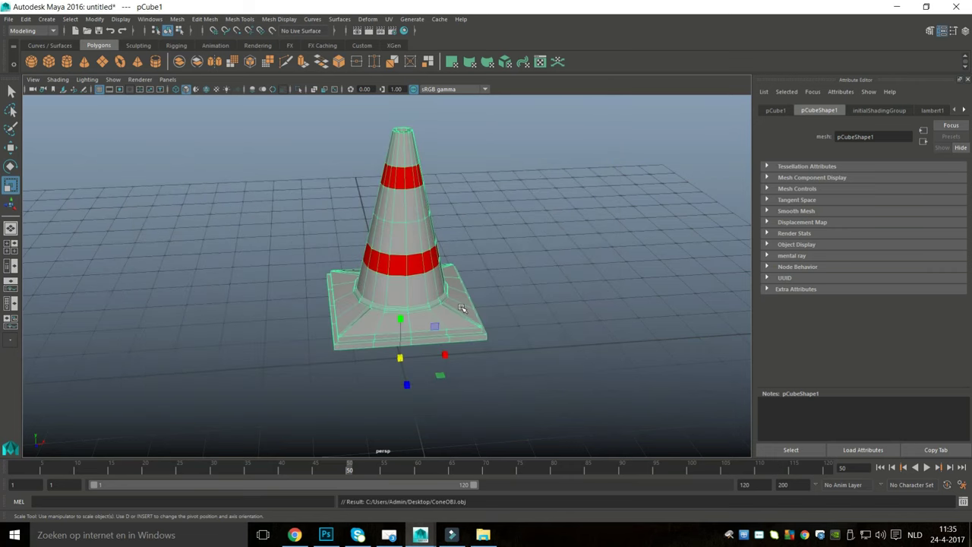
Step: Switch to KeyShot and import the ConeOBJ file from the desktop with the default import settings
left_click(178, 535)
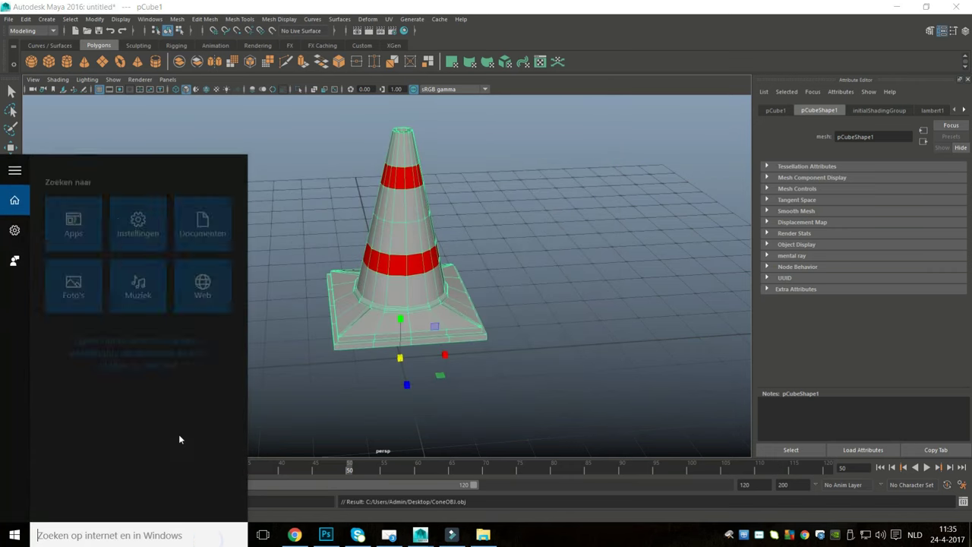
type("keyshot")
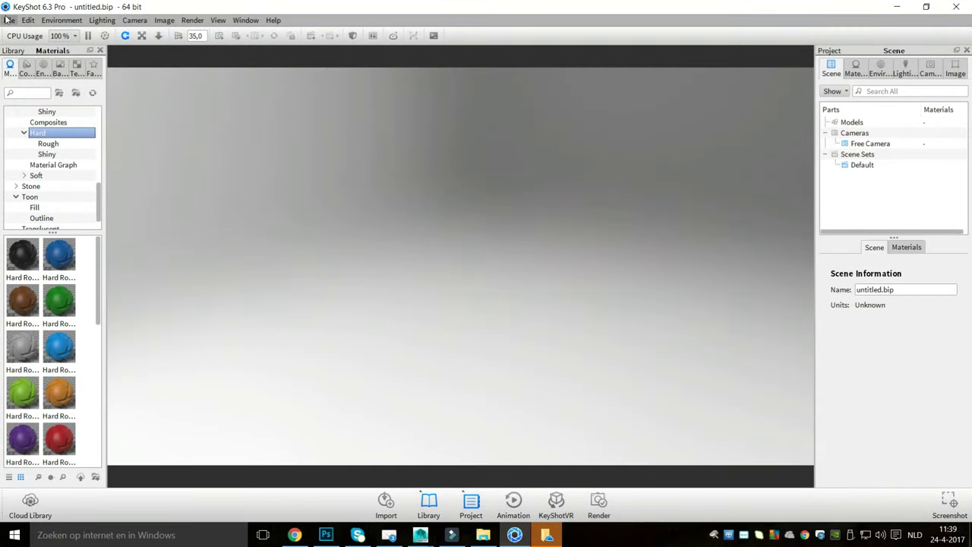
left_click(8, 20)
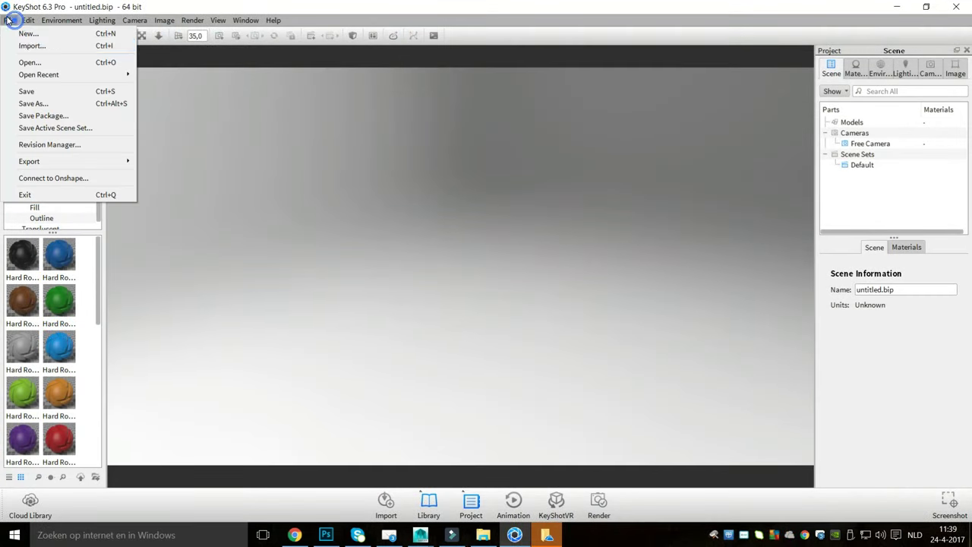
left_click(32, 43)
scroll(205, 196, "down", 3)
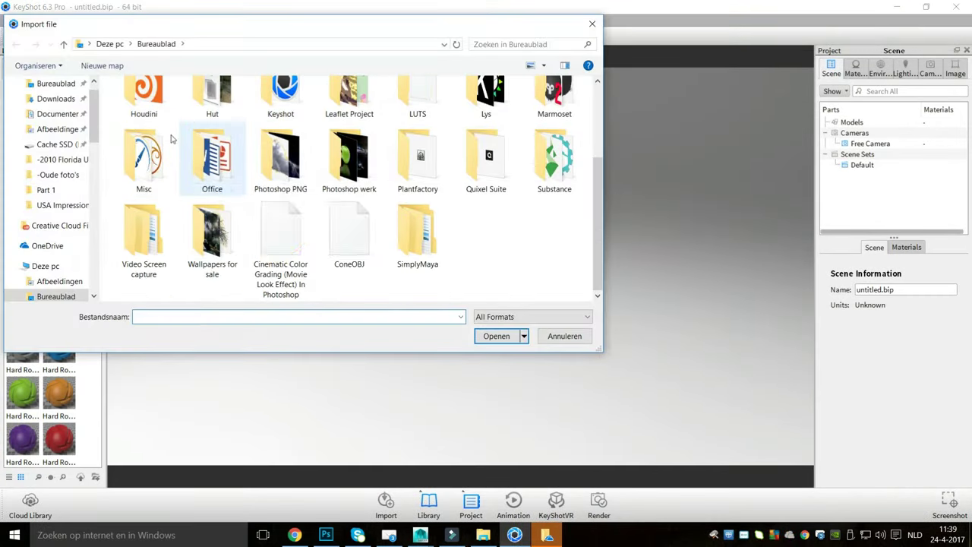
left_click(48, 83)
scroll(227, 167, "down", 2)
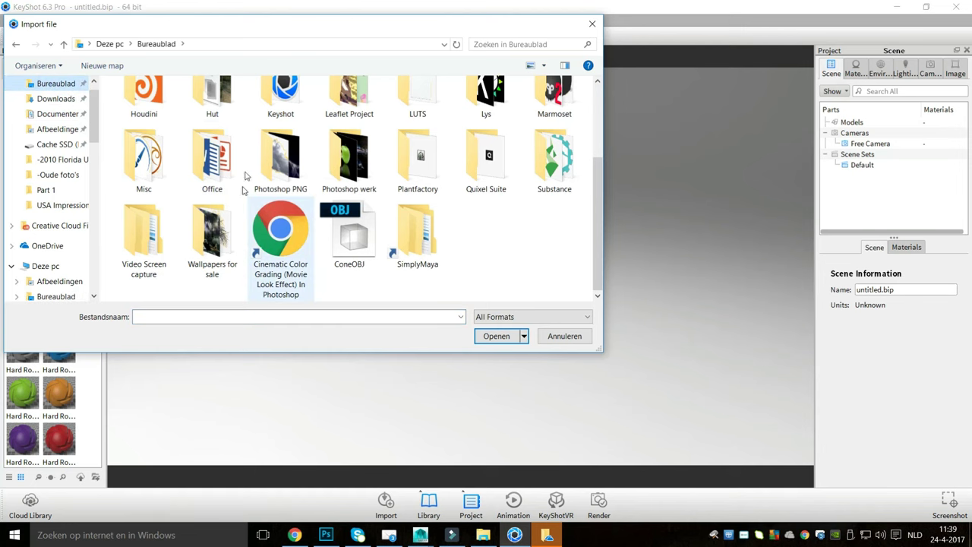
left_click(351, 231)
key("Return")
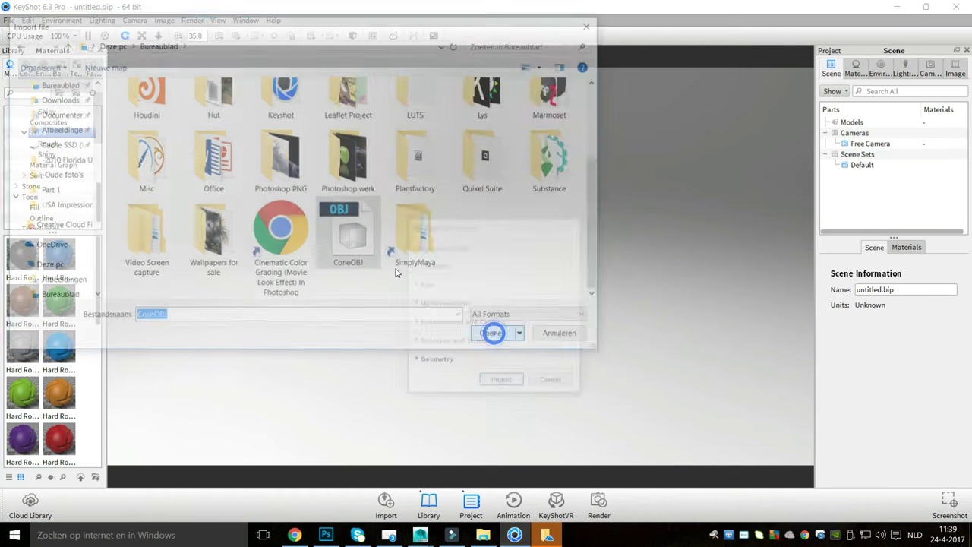
key("Return")
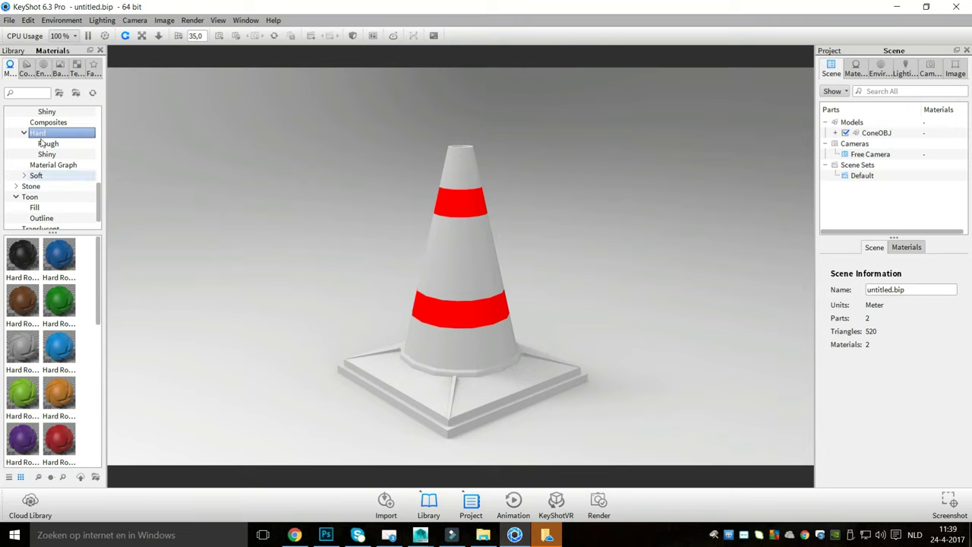
Step: Apply hard shiny orange plastic to the cone's body and base, and hard shiny white plastic to its two stripes
scroll(50, 130, "up", 2)
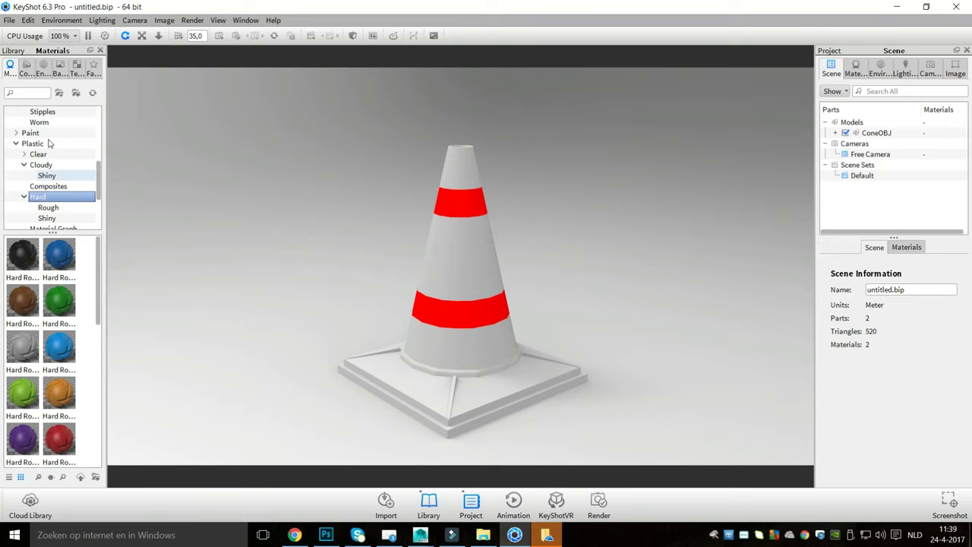
left_click(47, 176)
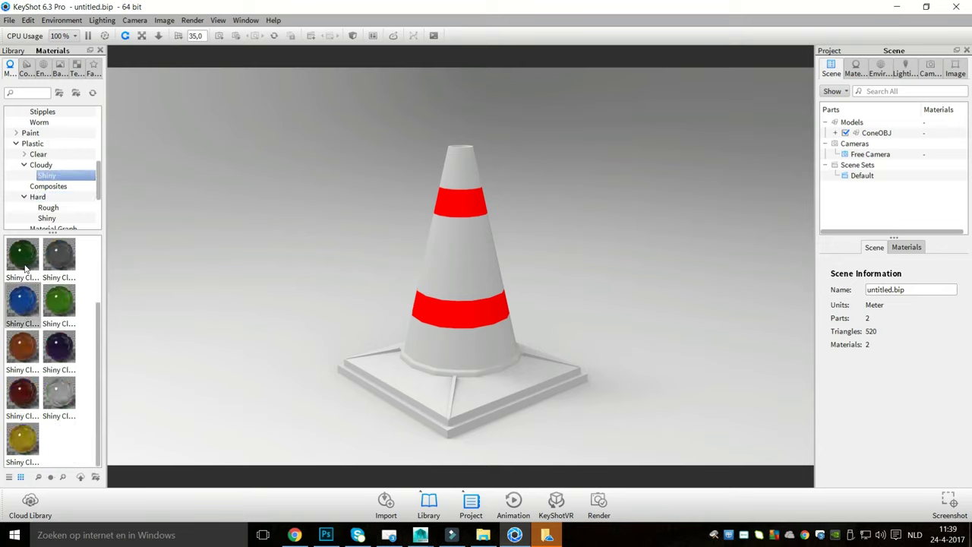
left_click(58, 186)
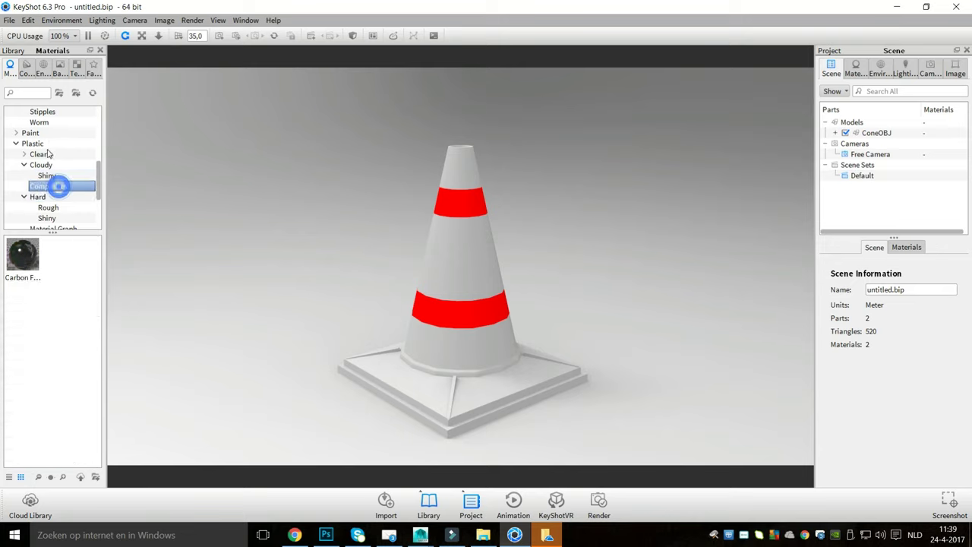
scroll(44, 148, "down", 2)
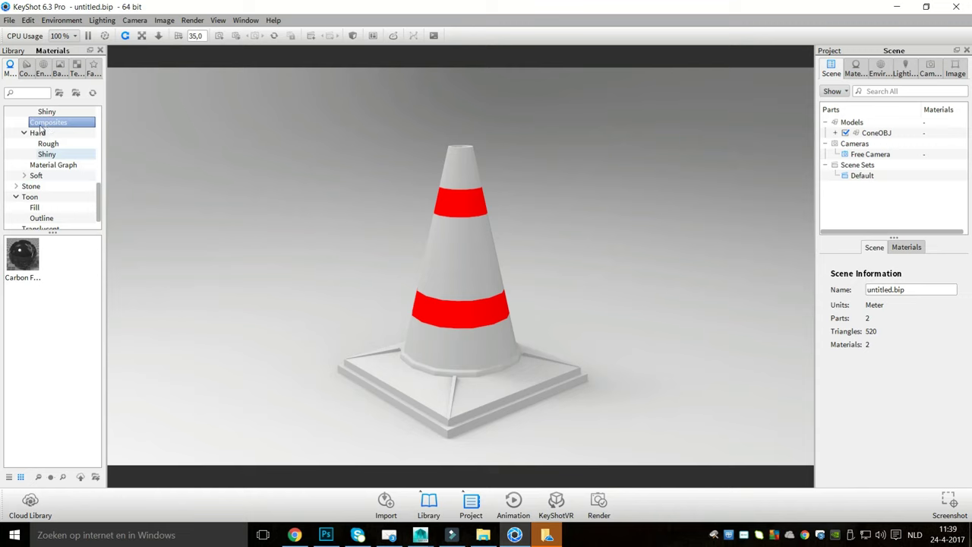
left_click(47, 154)
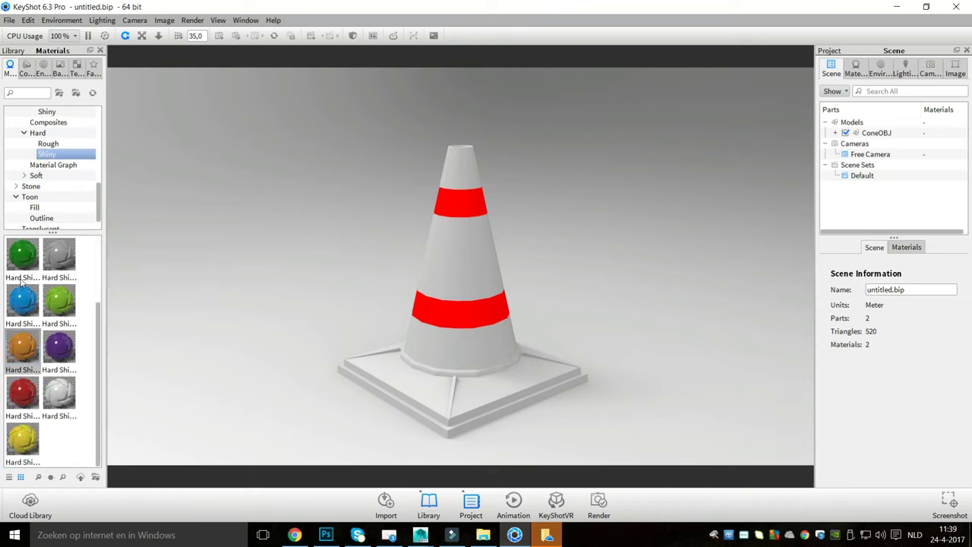
left_click_drag(23, 345, 334, 316)
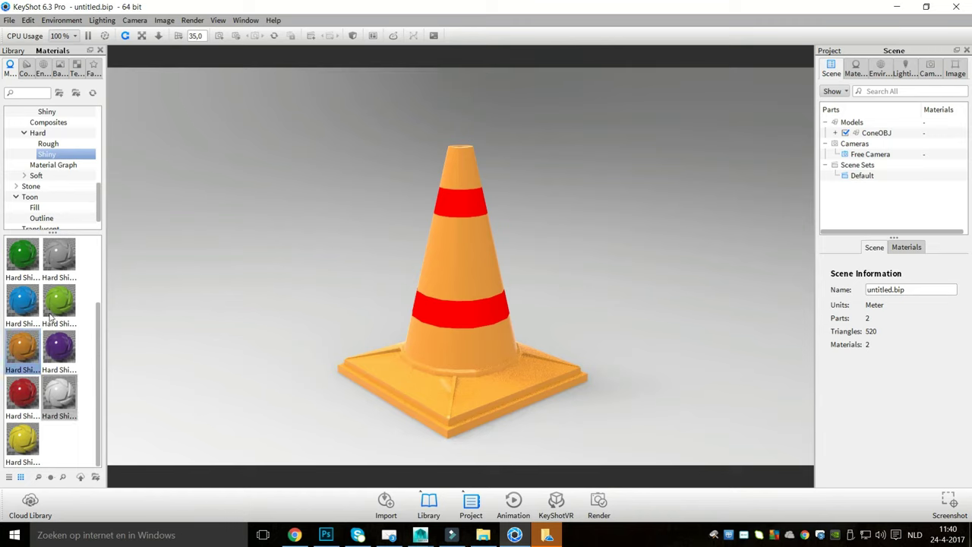
left_click_drag(59, 393, 367, 254)
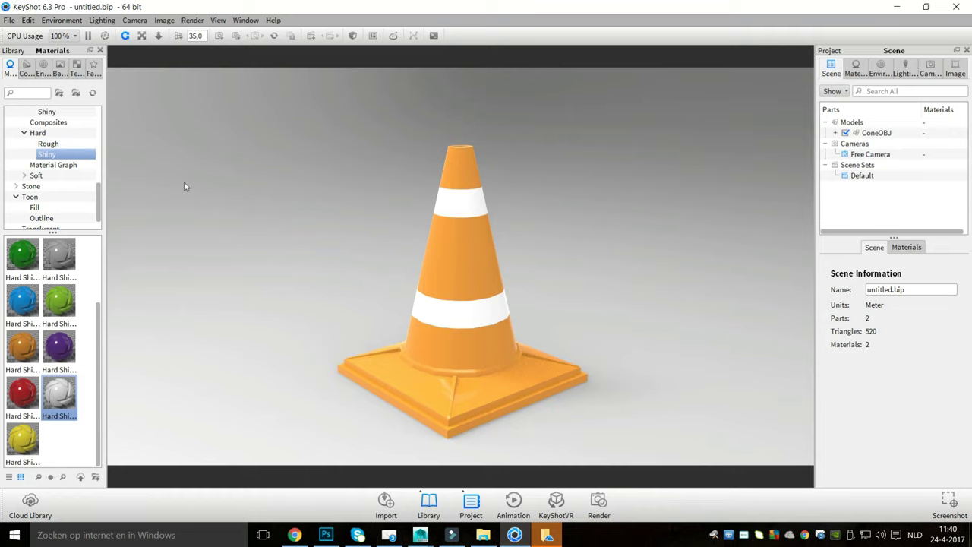
Step: Place a gray studio backplate with a lighter floor behind the cone
scroll(399, 326, "up", 5)
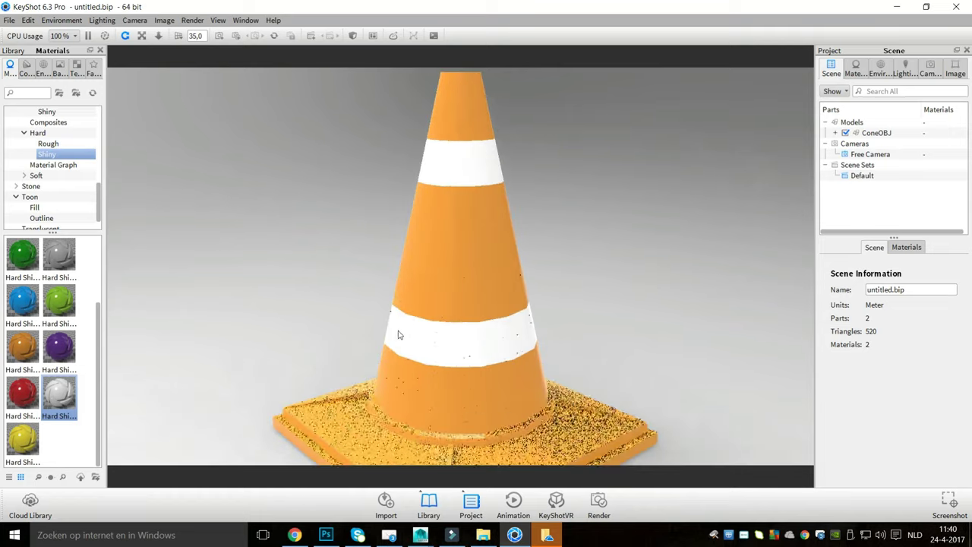
left_click_drag(398, 334, 412, 305)
scroll(412, 305, "down", 5)
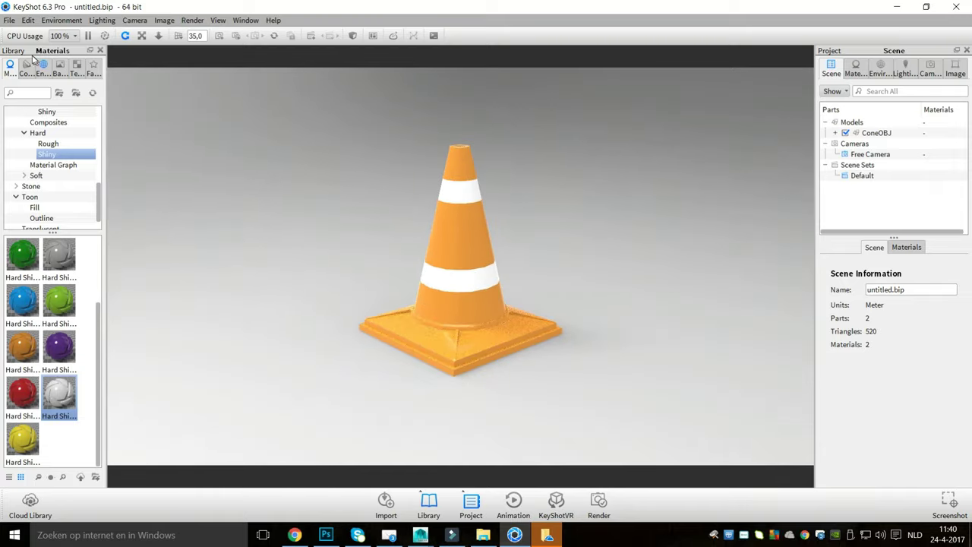
left_click(41, 67)
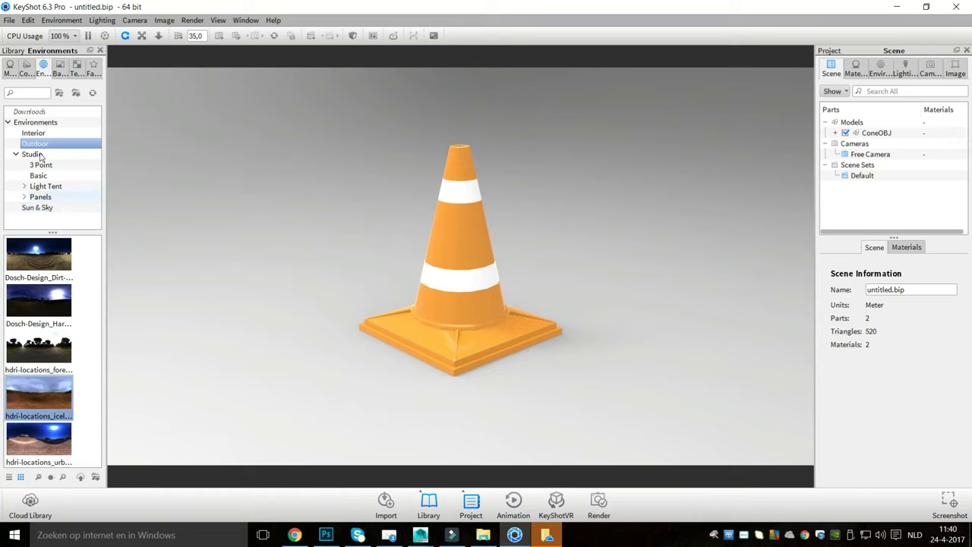
left_click(60, 66)
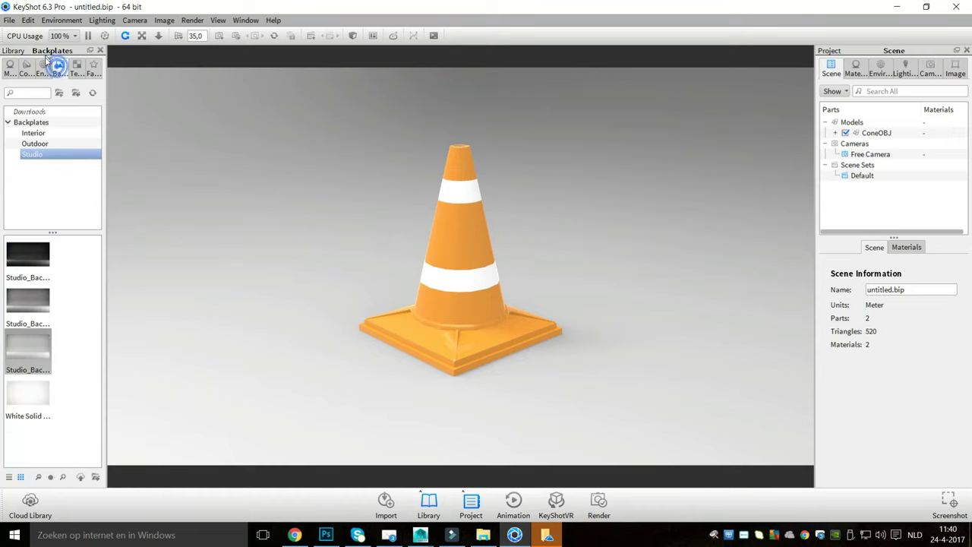
left_click_drag(24, 249, 180, 311)
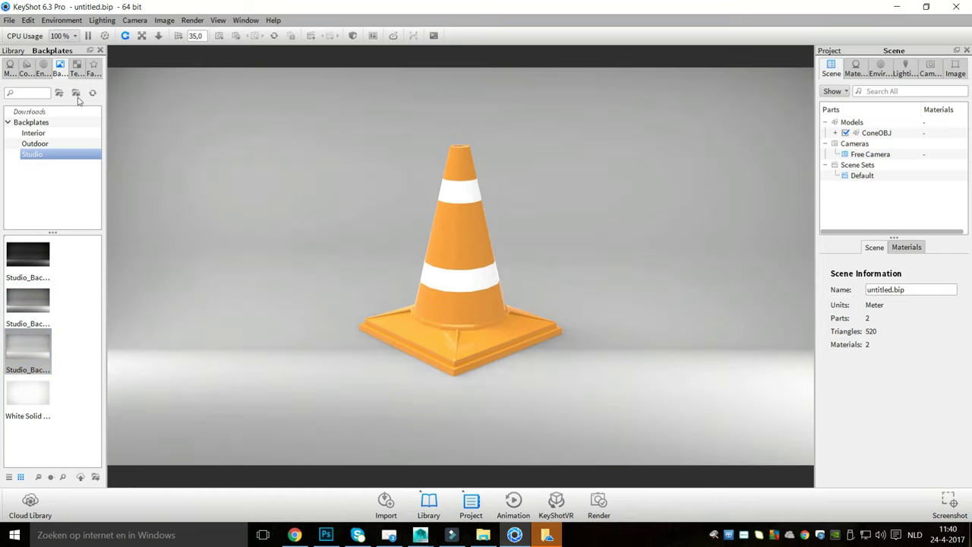
Step: Light the scene with the Conference_Room_3k interior environment
left_click(36, 63)
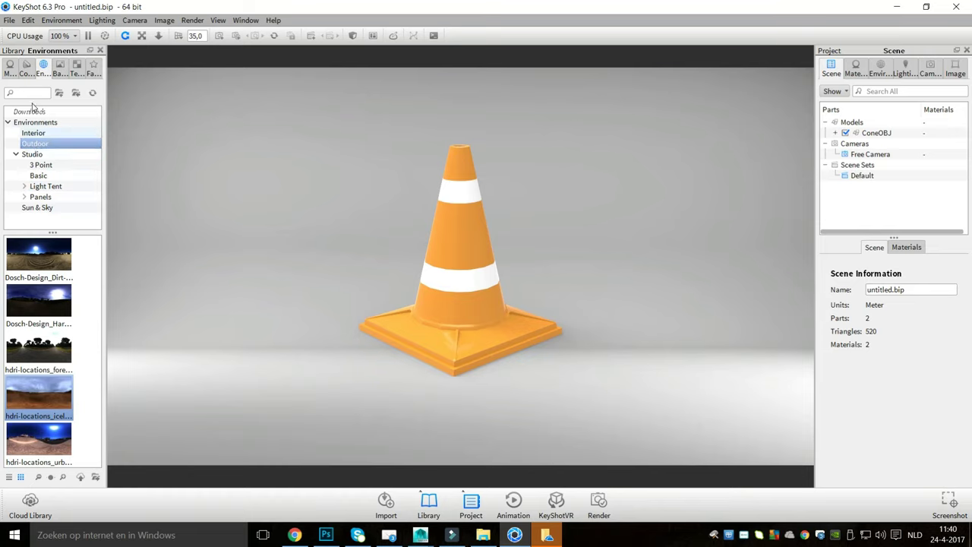
left_click(34, 133)
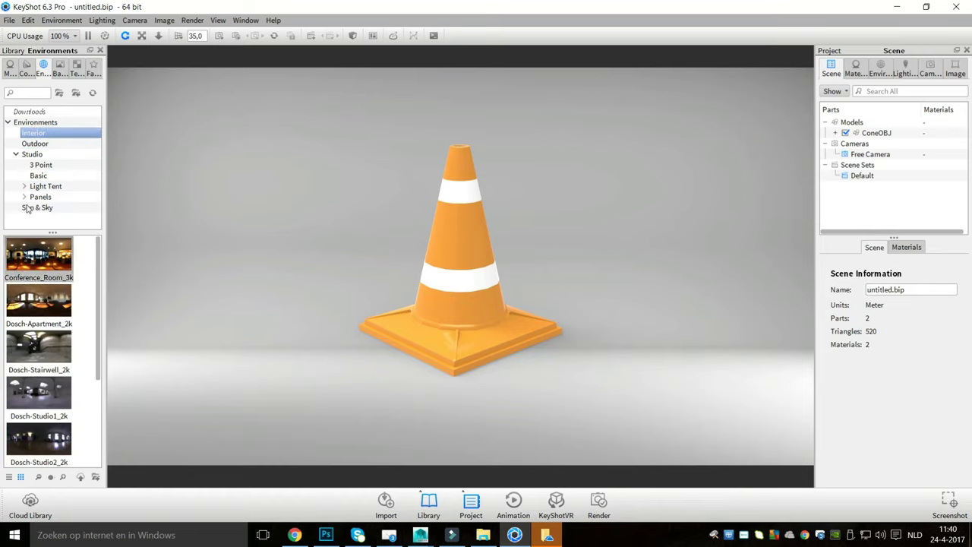
left_click_drag(38, 255, 239, 253)
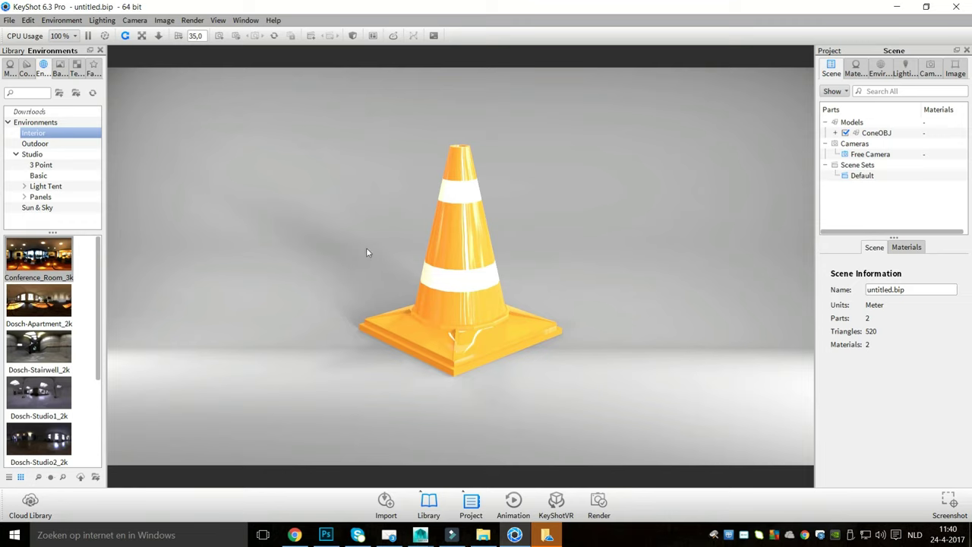
Step: Open the cone's orange plastic material for editing and lower its refraction index to 1,094
double_click(457, 308)
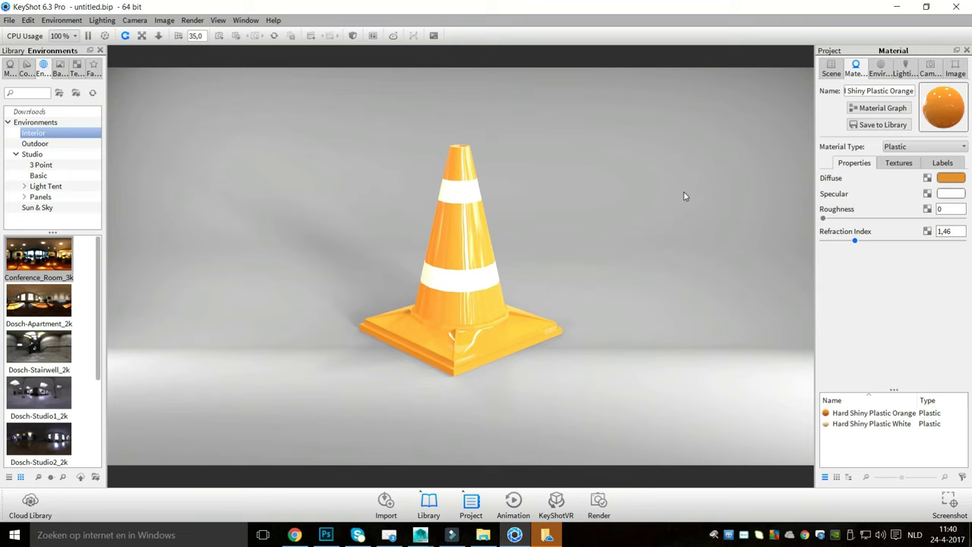
left_click_drag(854, 240, 846, 241)
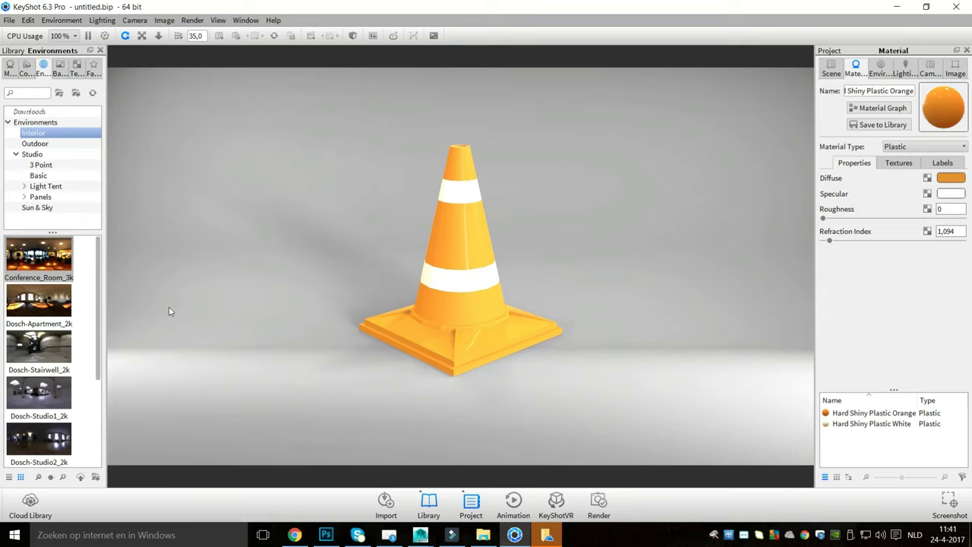
Step: Place the outdoor backplate of a sandy lot with a city skyline behind the cone
left_click(60, 65)
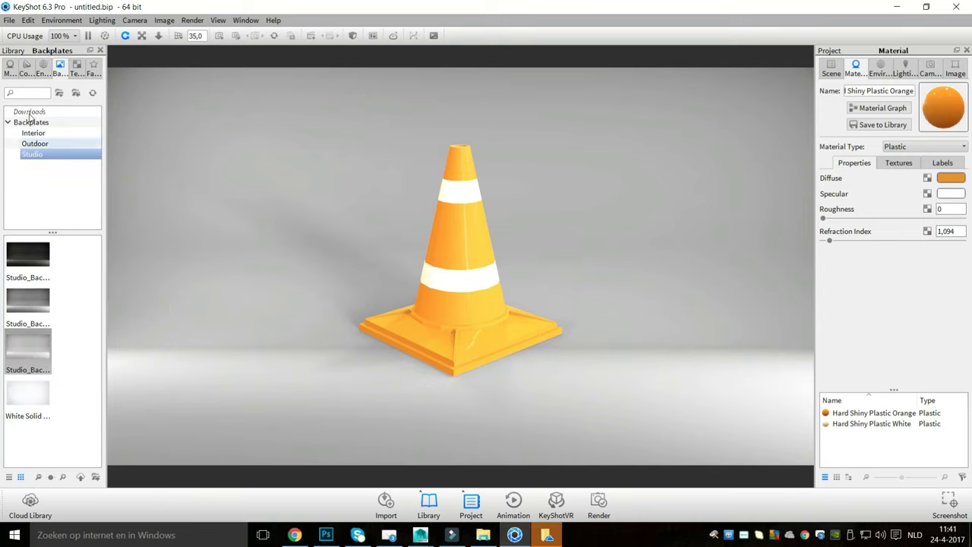
left_click(32, 144)
left_click_drag(27, 255, 231, 266)
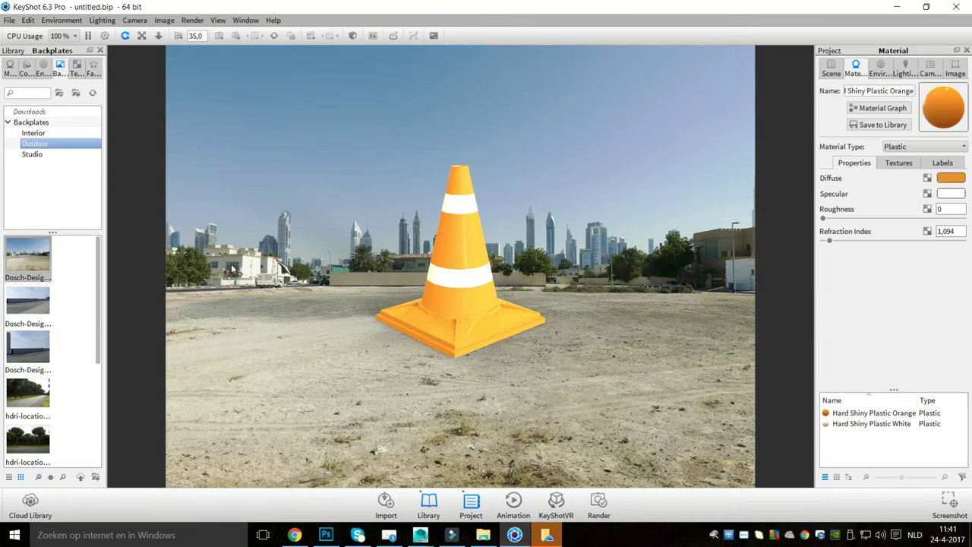
scroll(276, 293, "up", 5)
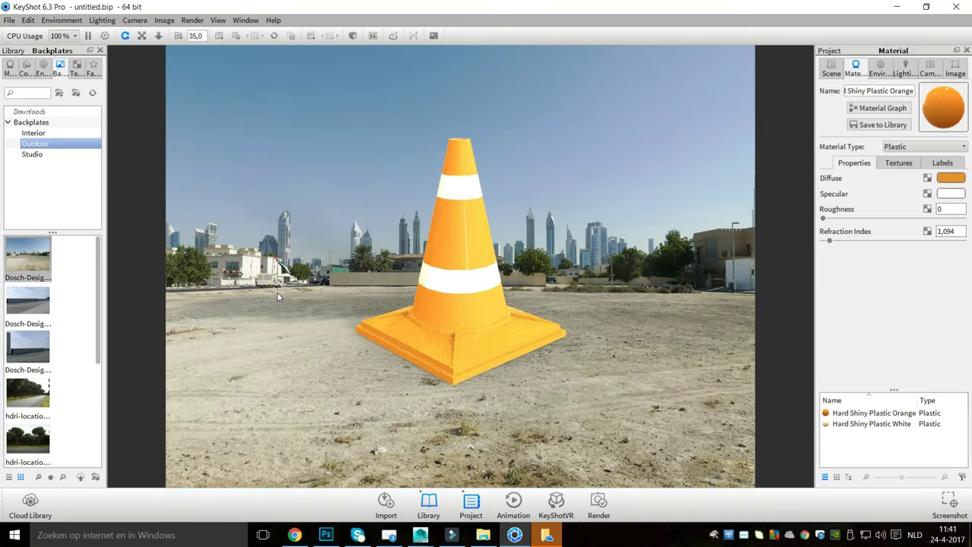
scroll(277, 293, "down", 1)
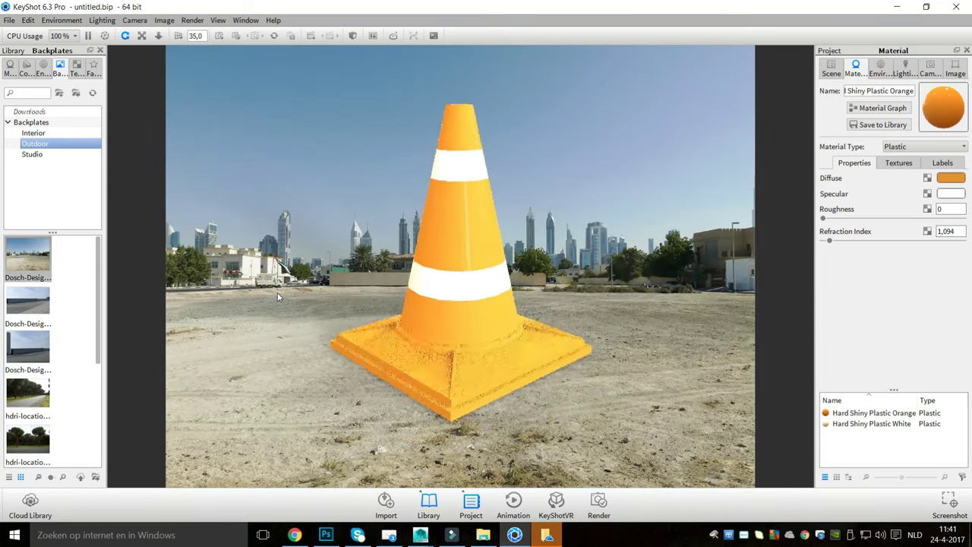
scroll(277, 292, "down", 2)
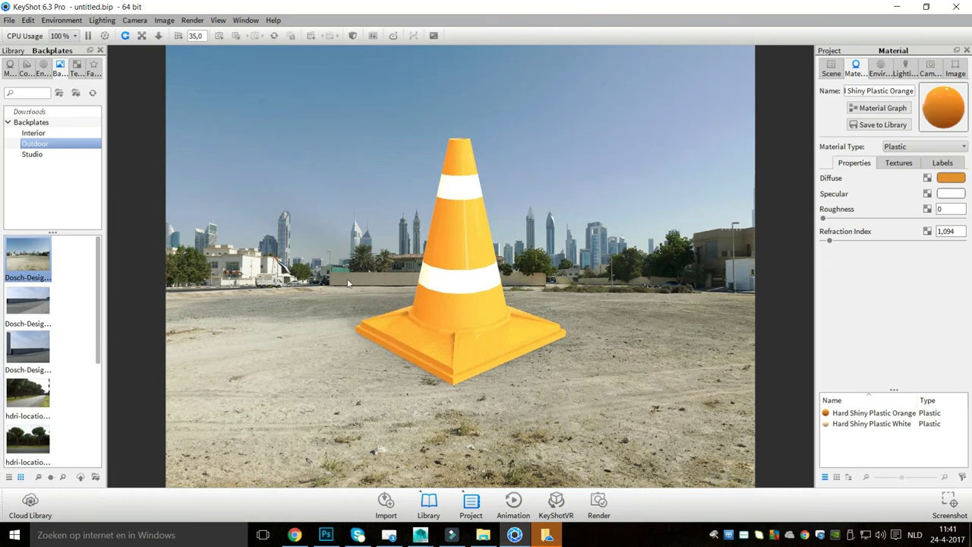
left_click_drag(347, 284, 477, 250)
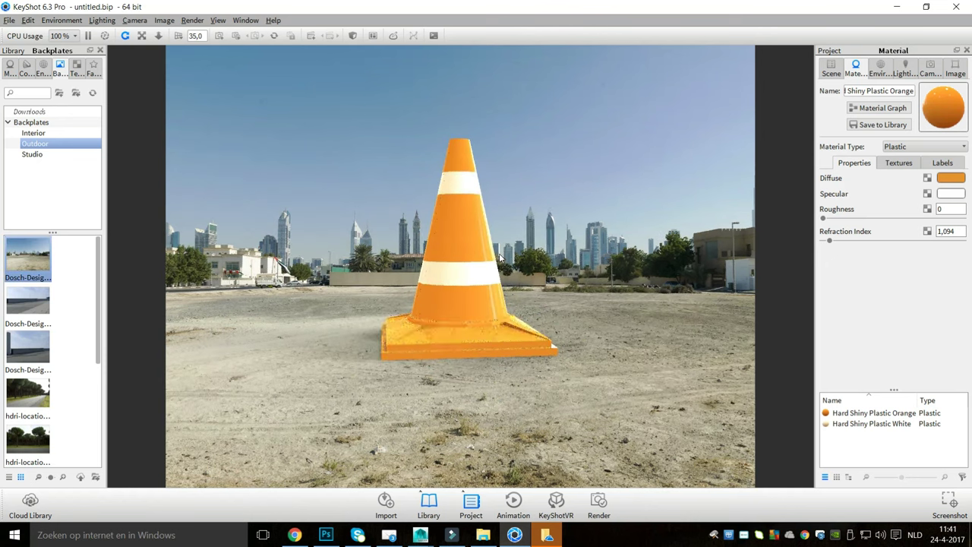
Step: Switch the scene's lighting preset to Full Simulation
left_click(102, 20)
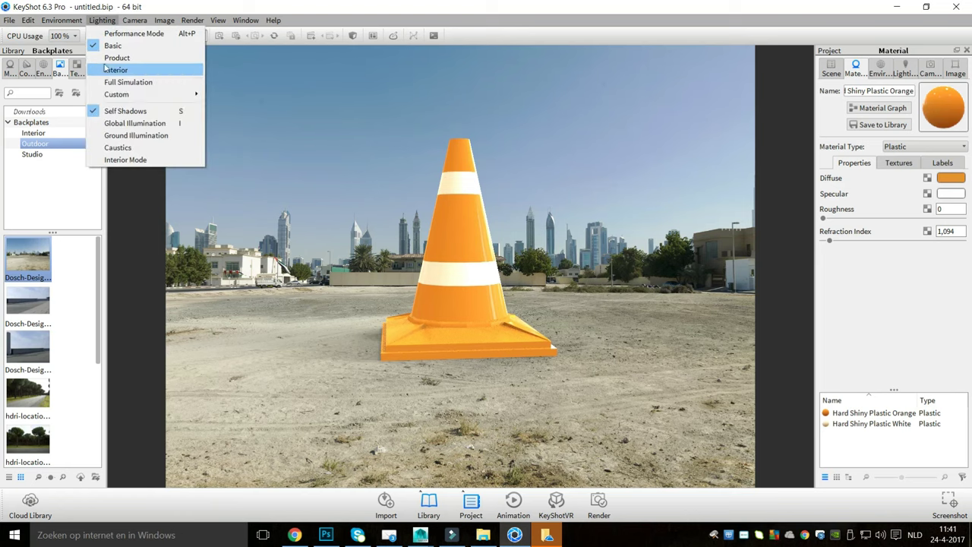
left_click(123, 82)
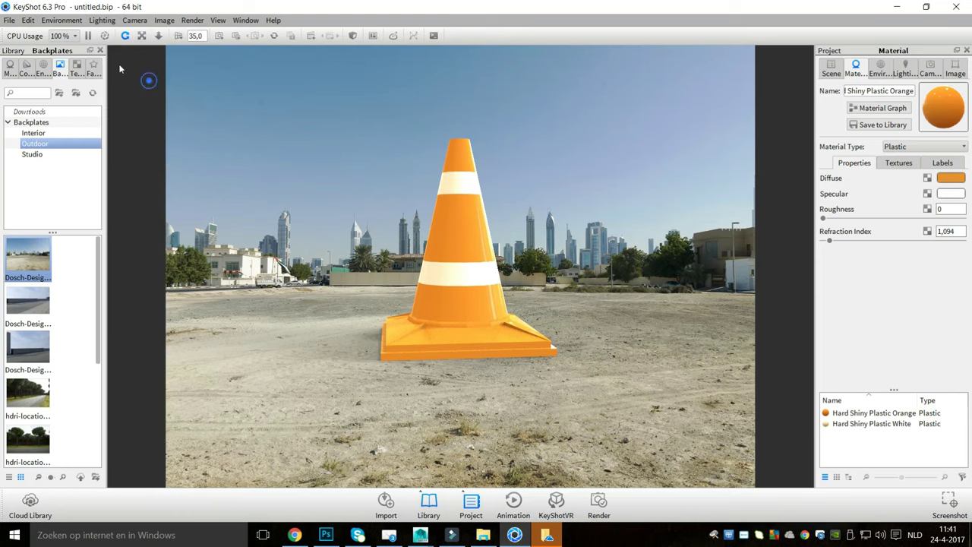
left_click(90, 20)
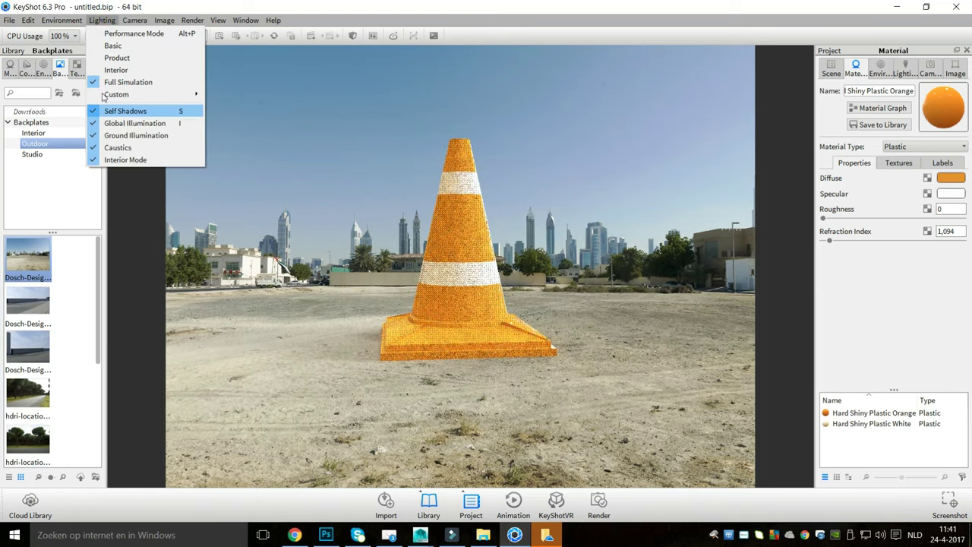
left_click(82, 119)
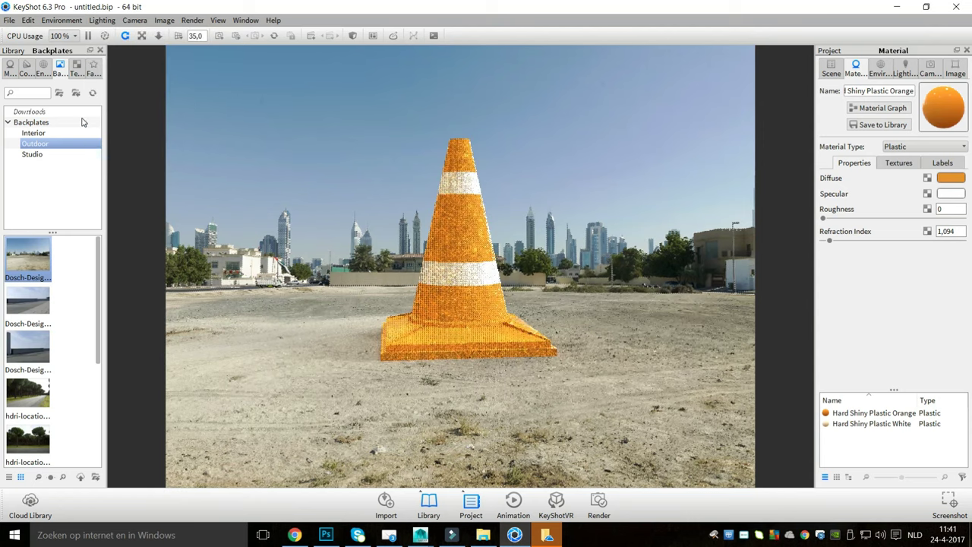
Step: Try the outdoor backplate of a brown, rocky hillside behind the cone, with the cone shown smaller to suit it
scroll(50, 256, "down", 4)
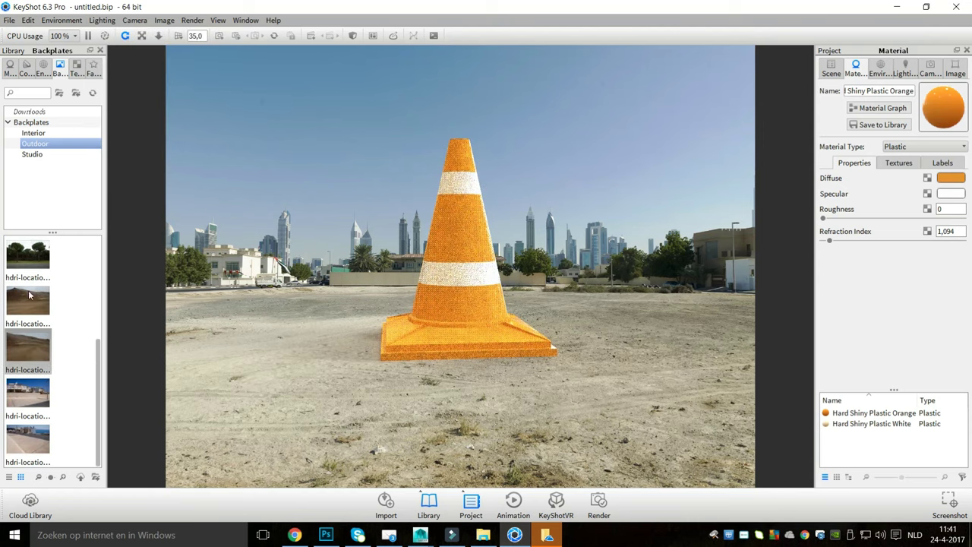
left_click_drag(27, 347, 265, 337)
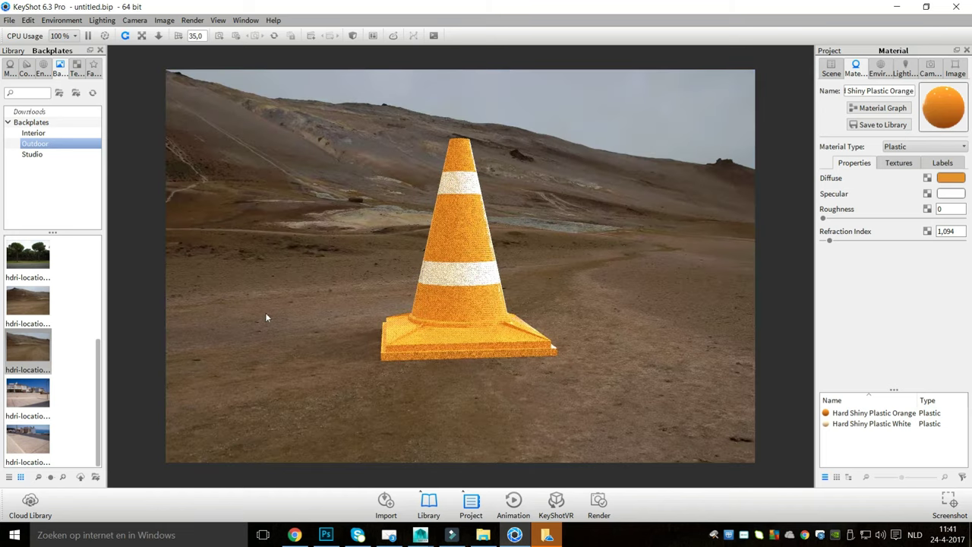
scroll(409, 271, "up", 4)
scroll(380, 253, "down", 10)
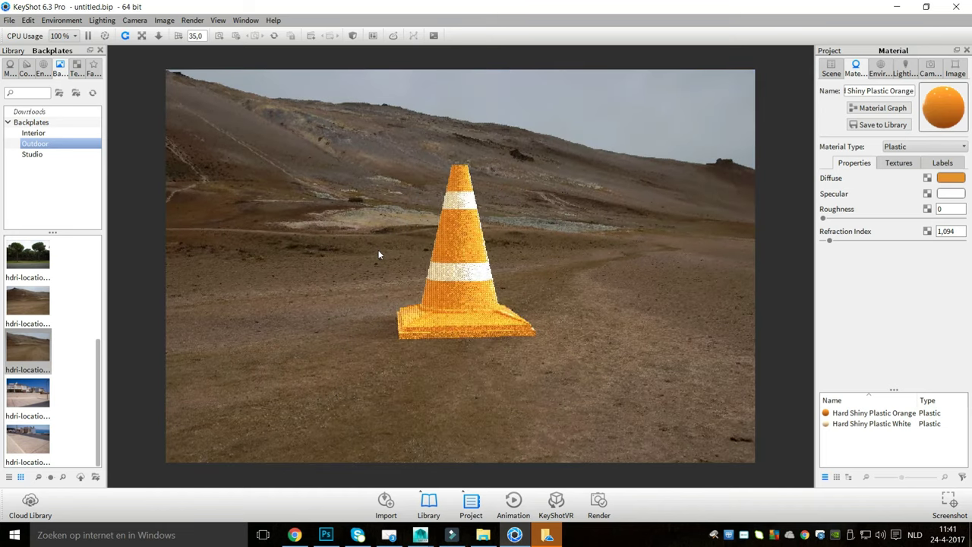
scroll(375, 257, "down", 3)
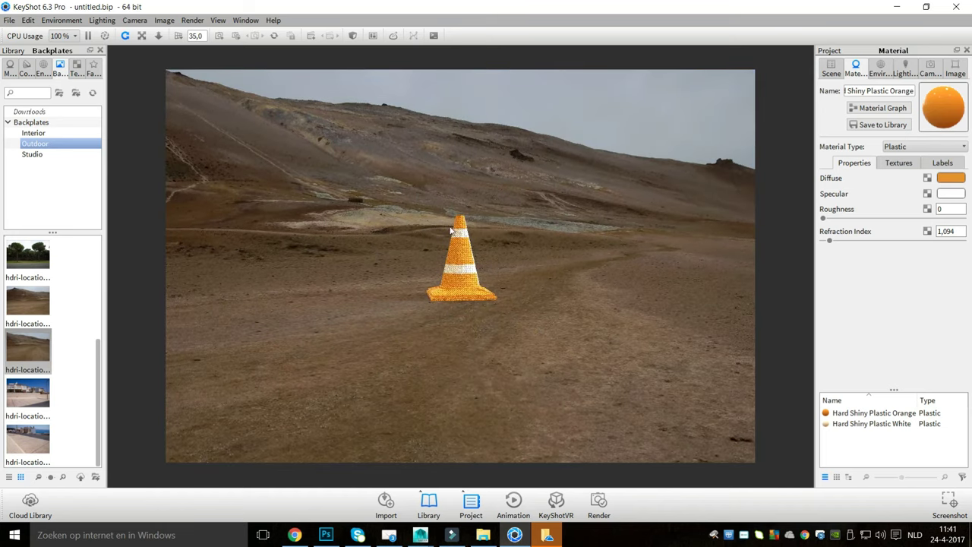
left_click_drag(473, 240, 419, 240)
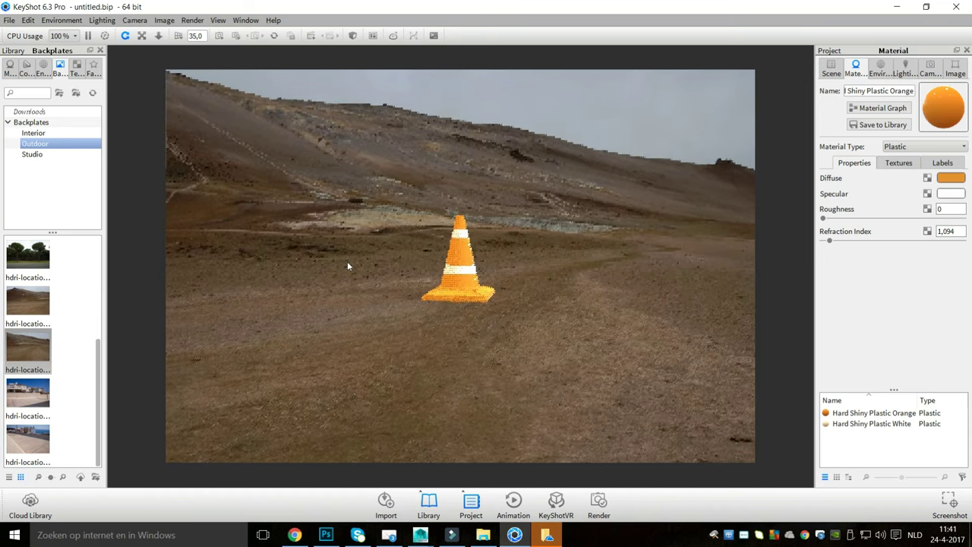
Step: Replace the outdoor backplate with the gray studio one that has a lighter floor
left_click(31, 155)
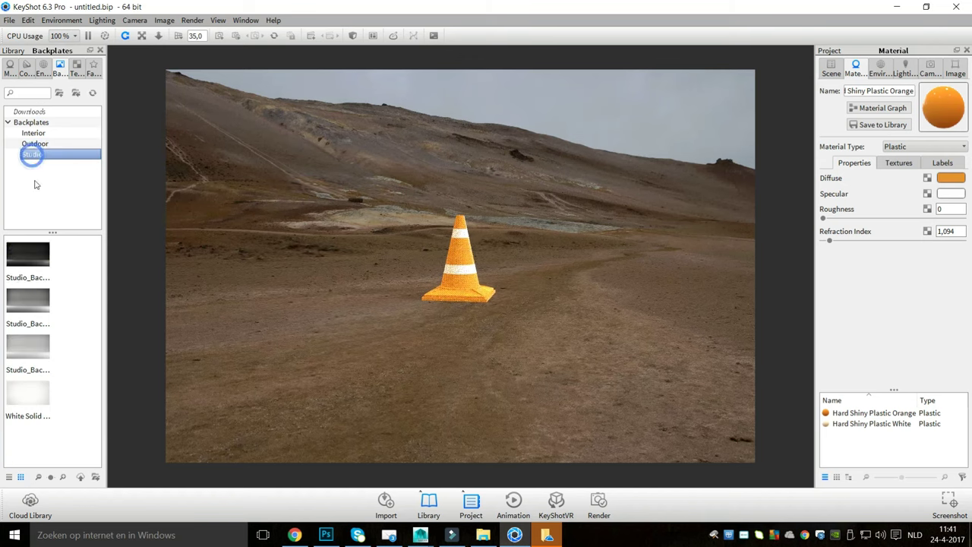
left_click_drag(28, 348, 290, 272)
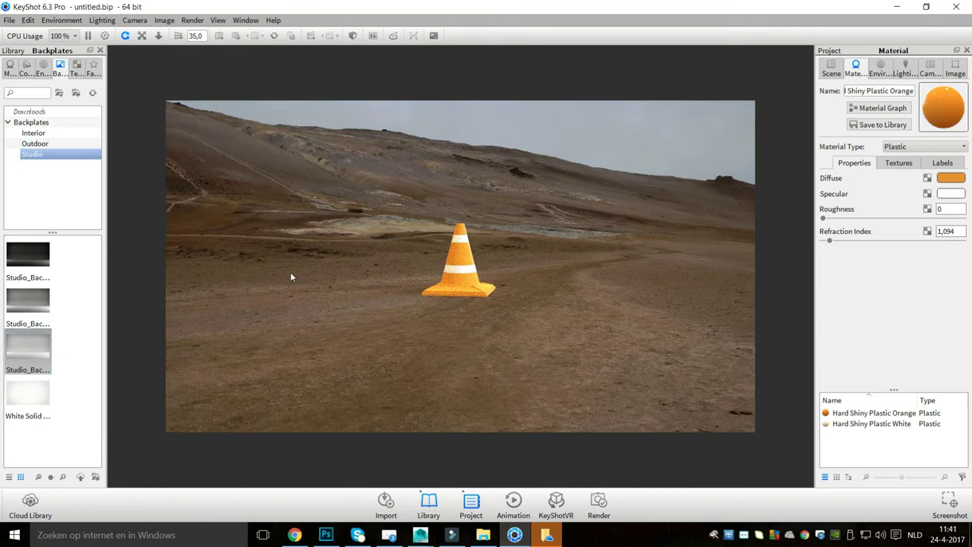
scroll(426, 236, "up", 5)
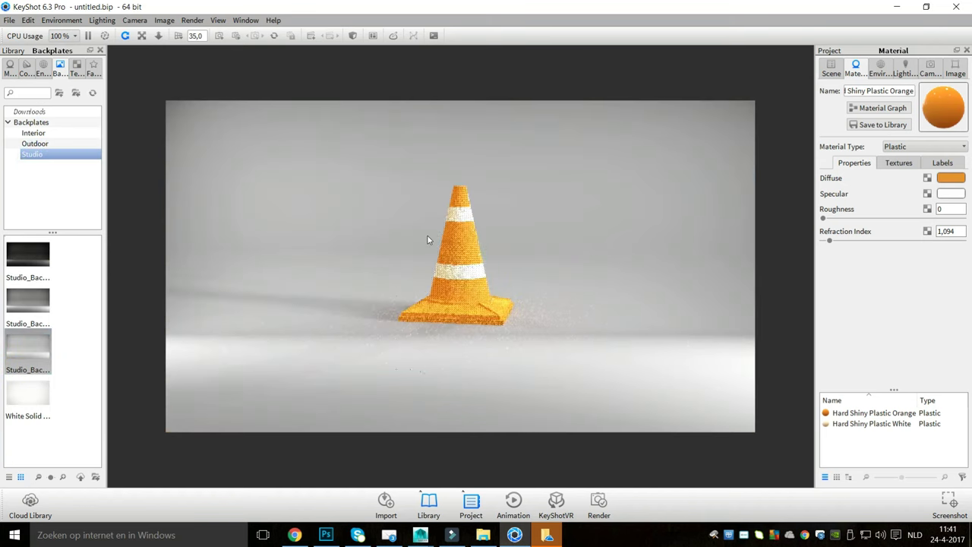
scroll(428, 242, "up", 3)
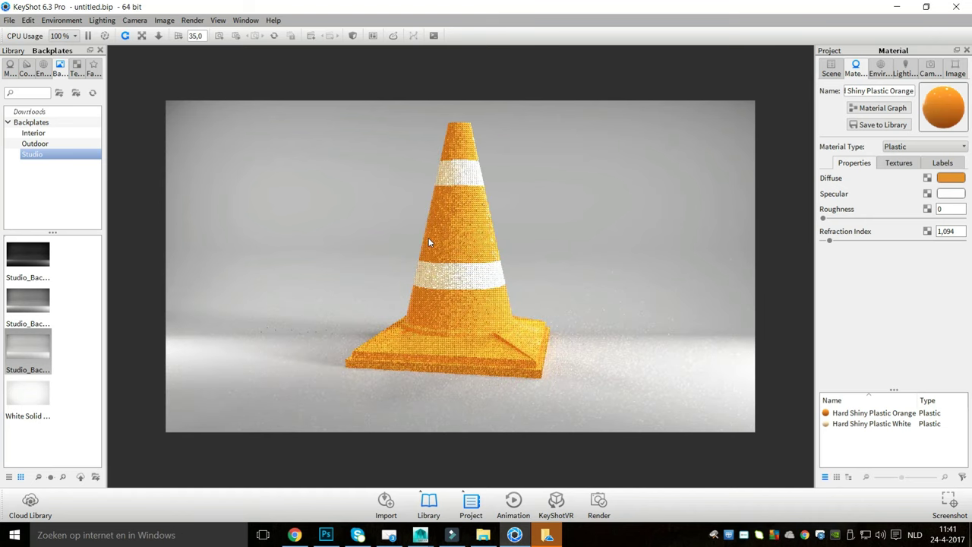
middle_click_drag(430, 247, 441, 249)
left_click_drag(470, 252, 469, 256)
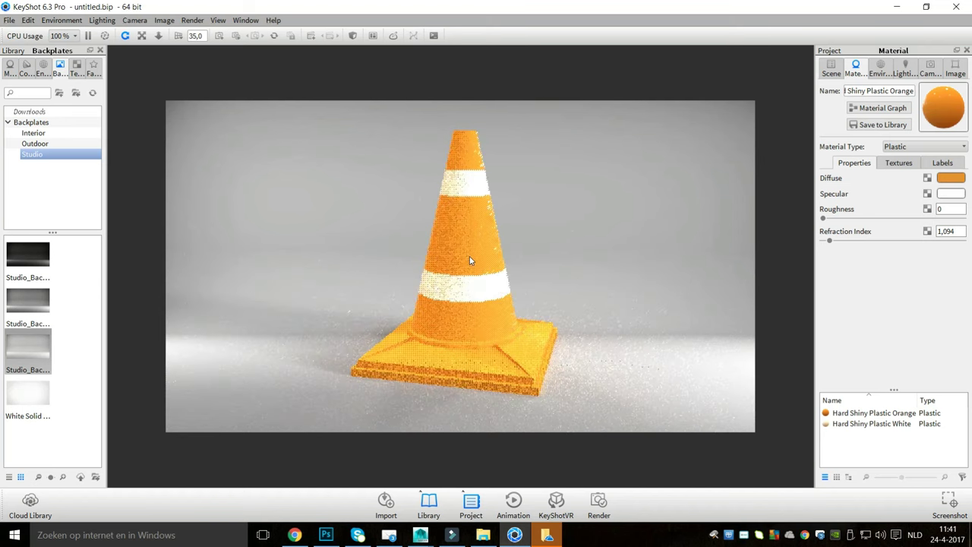
Step: Turn off caustics in the scene's lighting settings
left_click(99, 19)
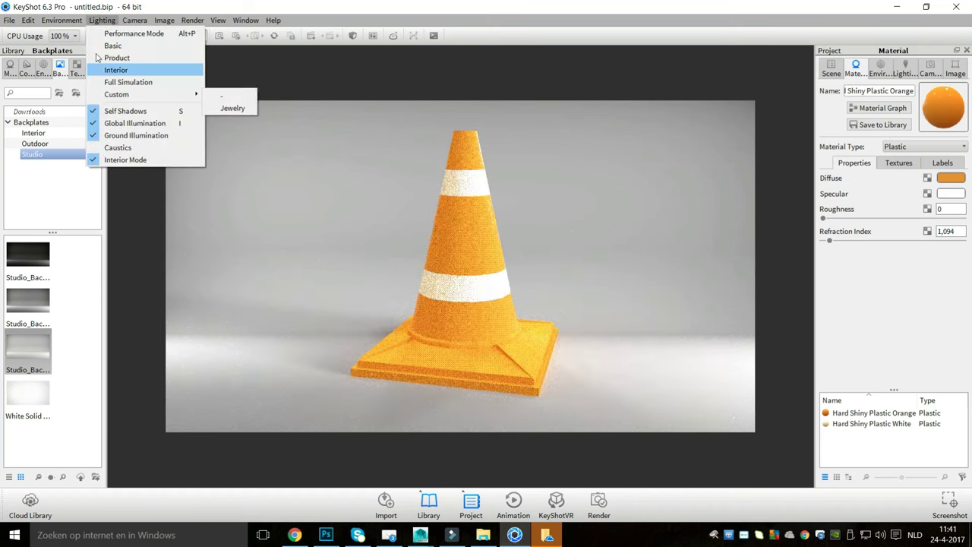
left_click(193, 18)
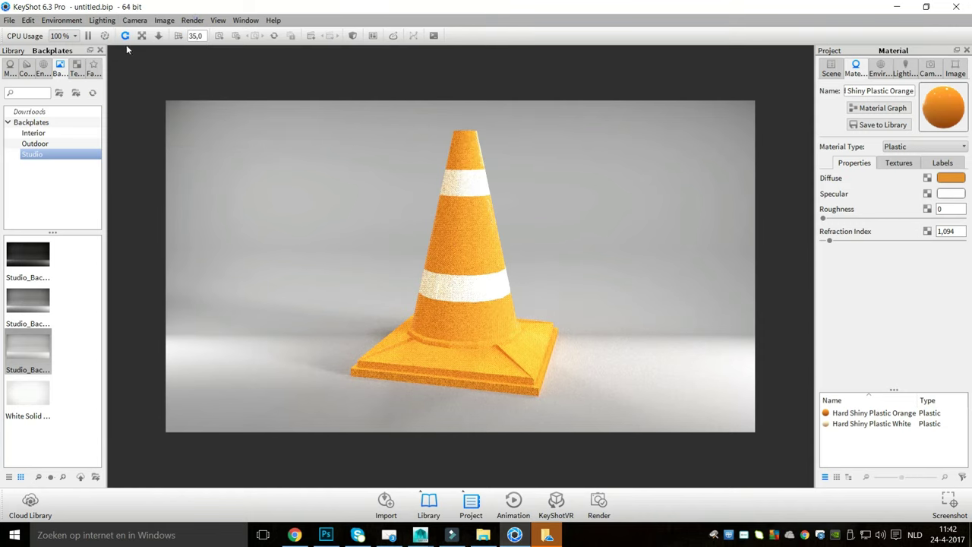
Step: Open the render settings and switch the quality mode to Maximum Samples
left_click(192, 20)
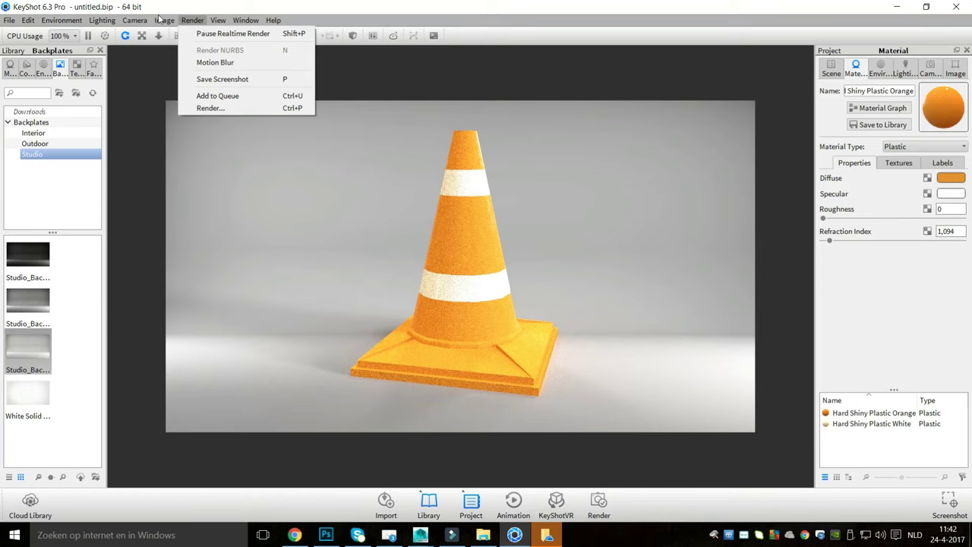
left_click(168, 20)
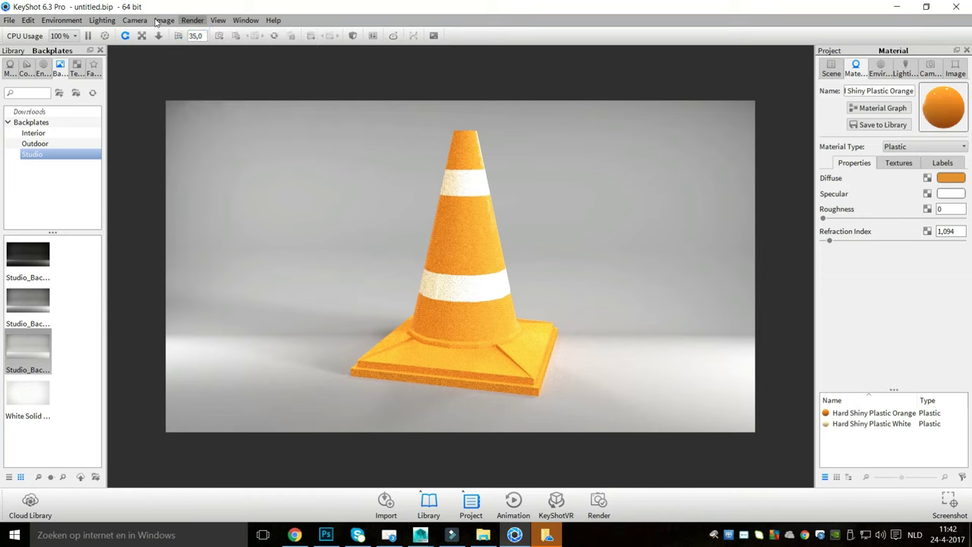
left_click(192, 21)
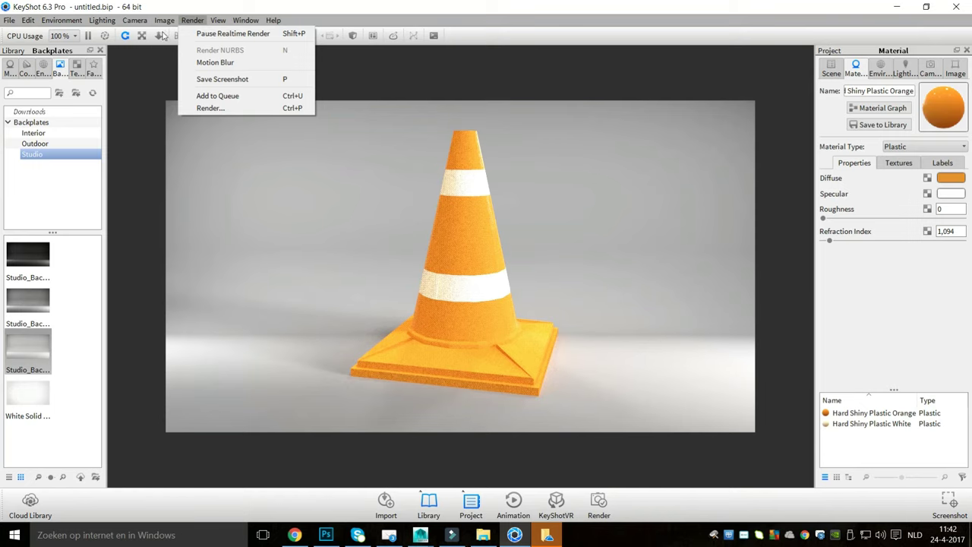
left_click(216, 108)
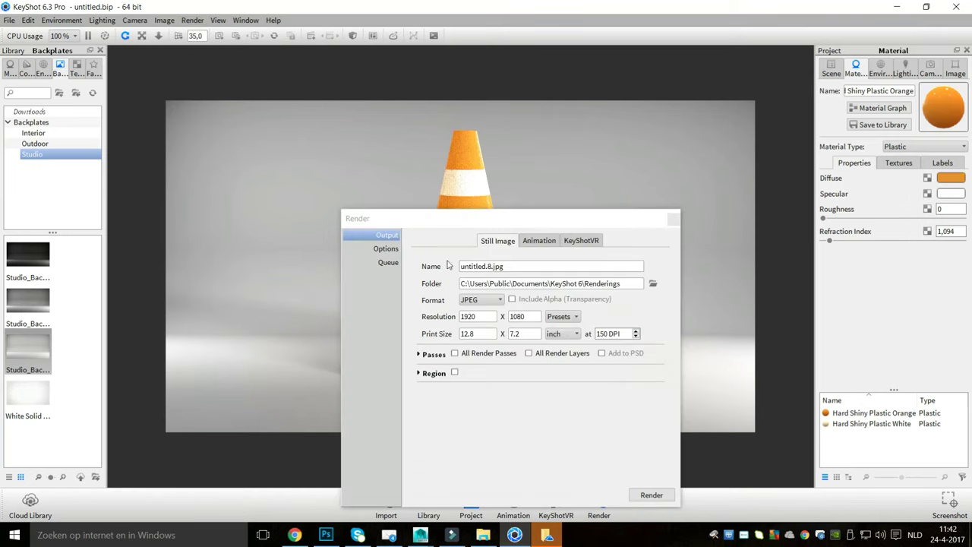
left_click(385, 248)
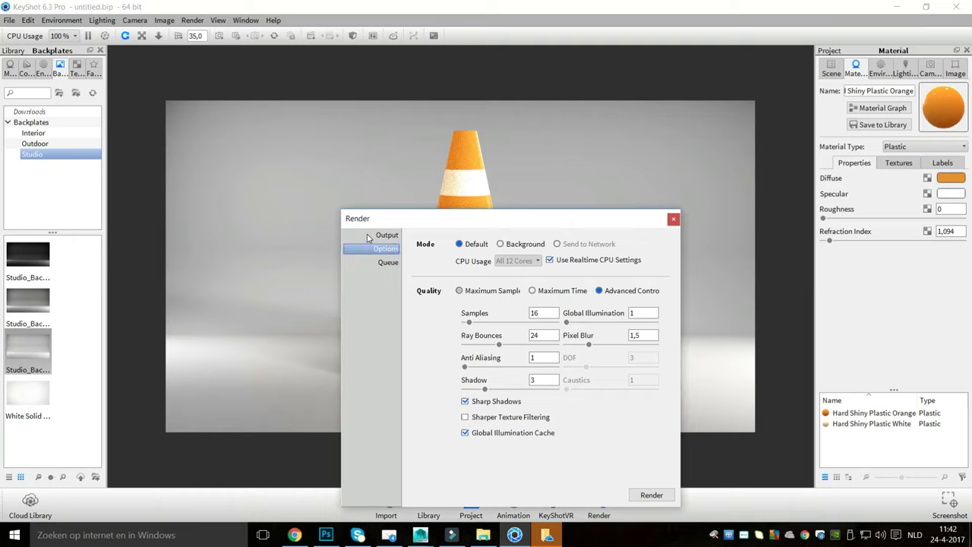
left_click(459, 290)
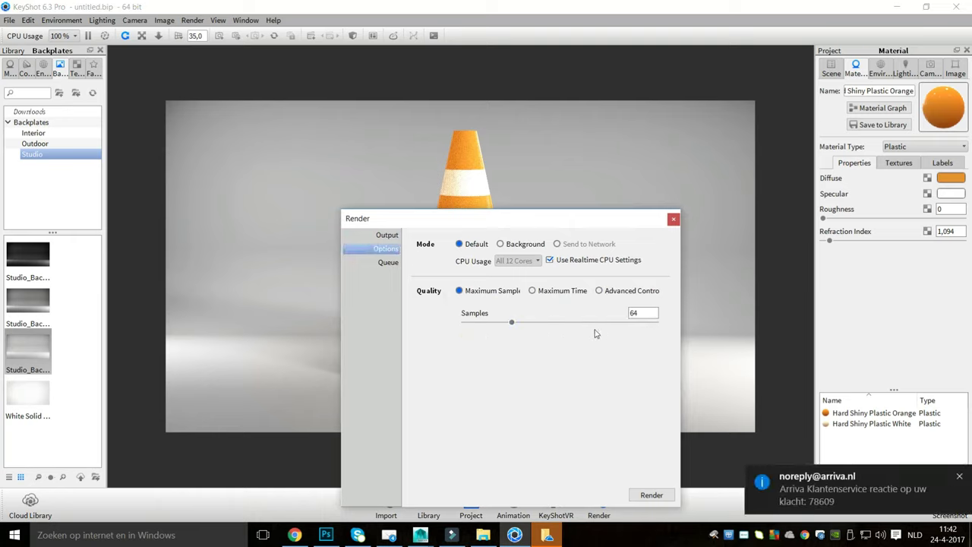
Step: Raise the maximum number of render samples to 139
left_click(769, 380)
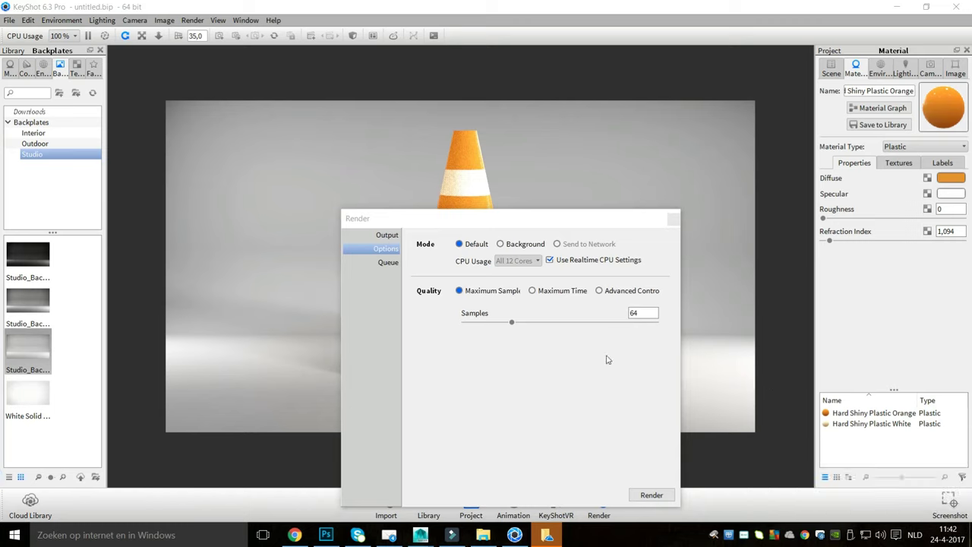
left_click_drag(512, 322, 555, 322)
key("Right")
key("Right")
key("Right")
key("Right")
key("Right")
key("Right")
key("Right")
key("Right")
key("Right")
key("Right")
key("Right")
key("Right")
key("Right")
key("Right")
key("Right")
key("Right")
key("Right")
key("Right")
key("Right")
key("Right")
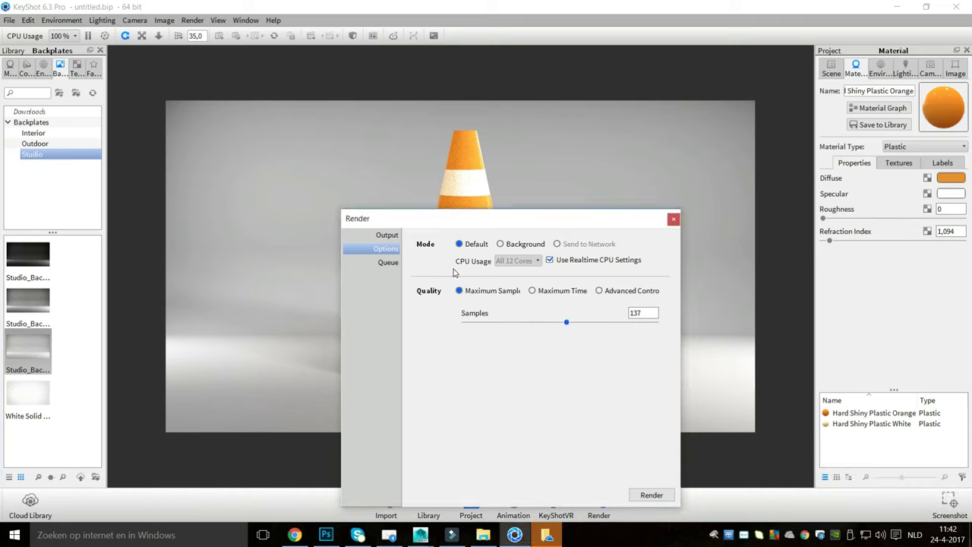
key("Left")
key("Left")
key("Left")
key("Left")
key("Left")
key("Left")
left_click(528, 394)
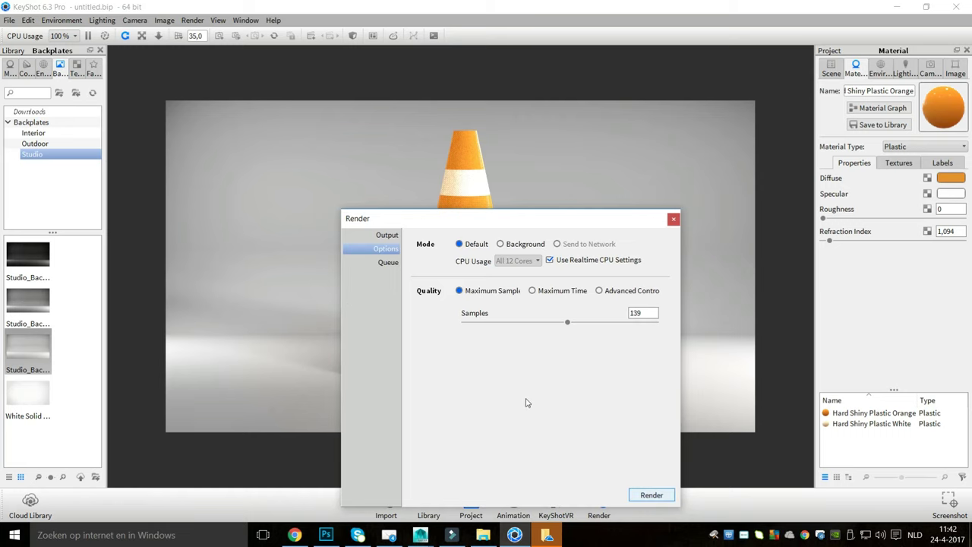